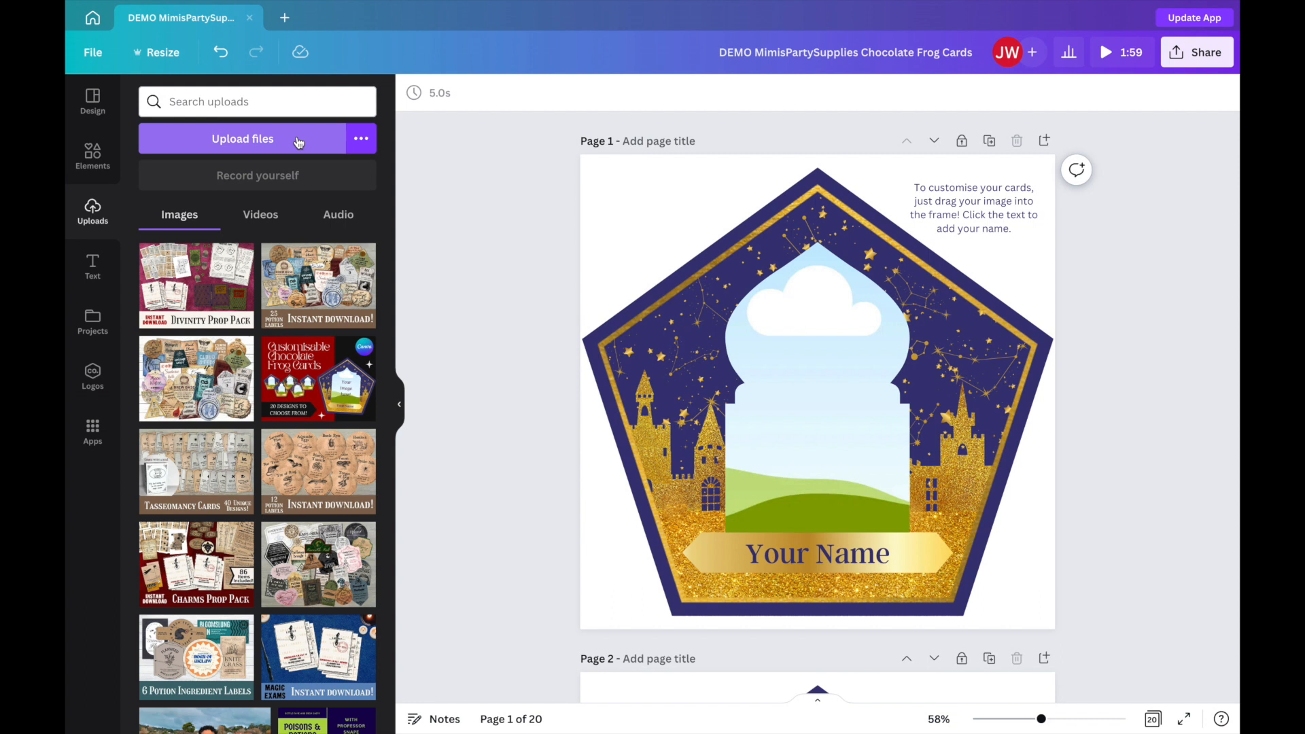
# Upload the ten images 1.png to 10.png from the Chocolate Frog Card Images folder in Downloads.
pyautogui.click(298, 140)
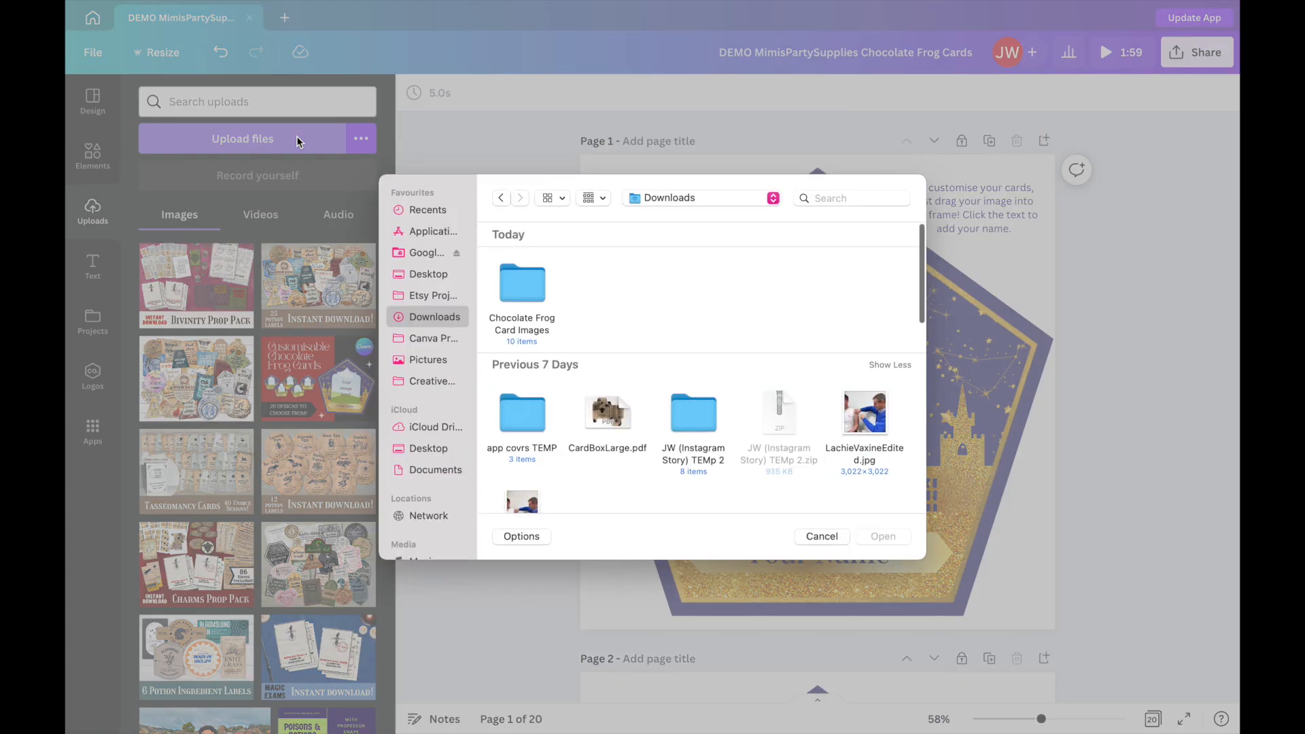
pyautogui.doubleClick(523, 294)
pyautogui.moveTo(500, 279); pyautogui.dragTo(887, 400)
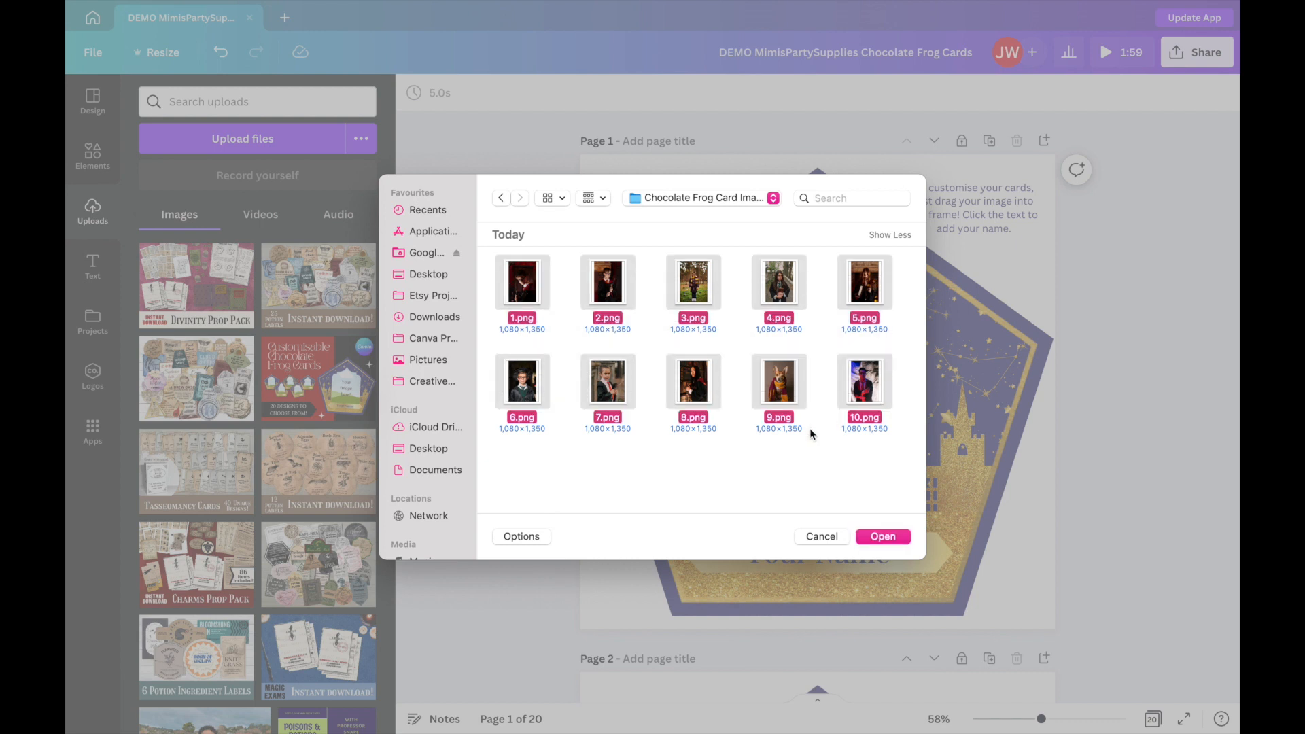
pyautogui.click(883, 537)
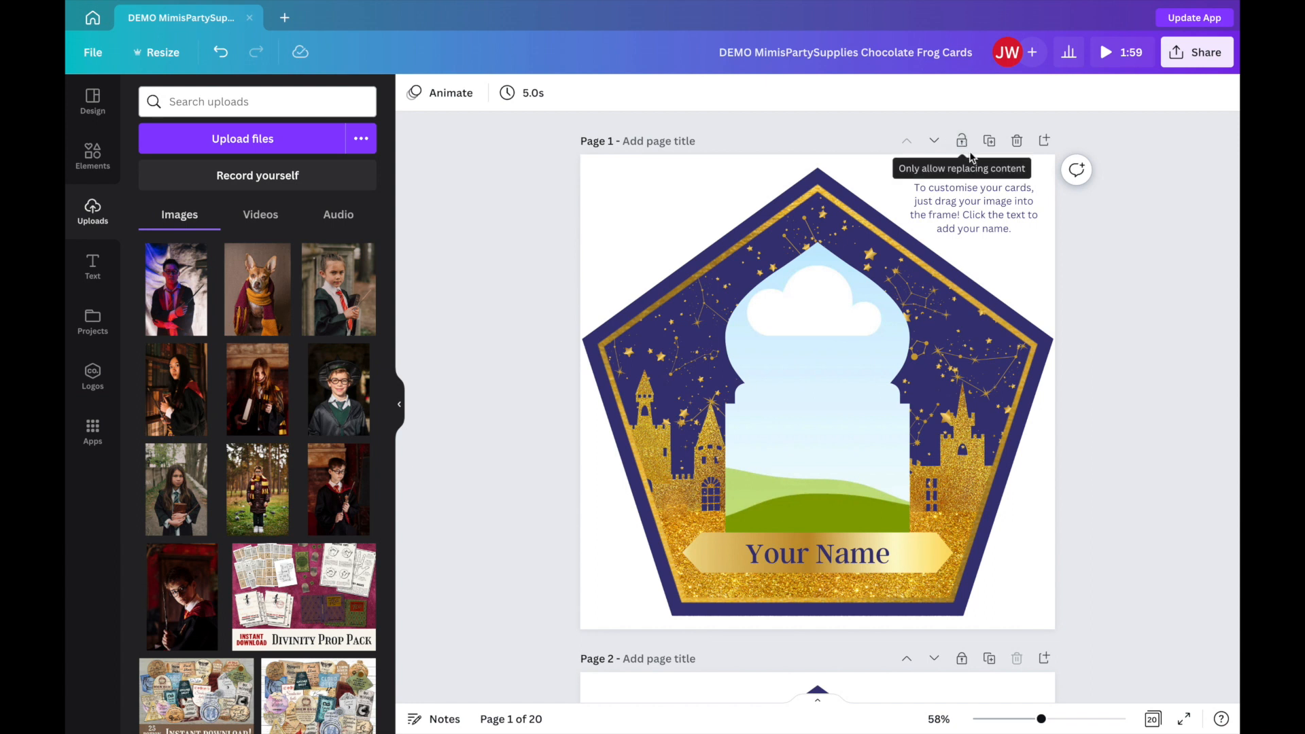
# Unlock page 1 and fill its photo frame with the uploaded picture of the boy in the black wizard hat.
pyautogui.click(961, 140)
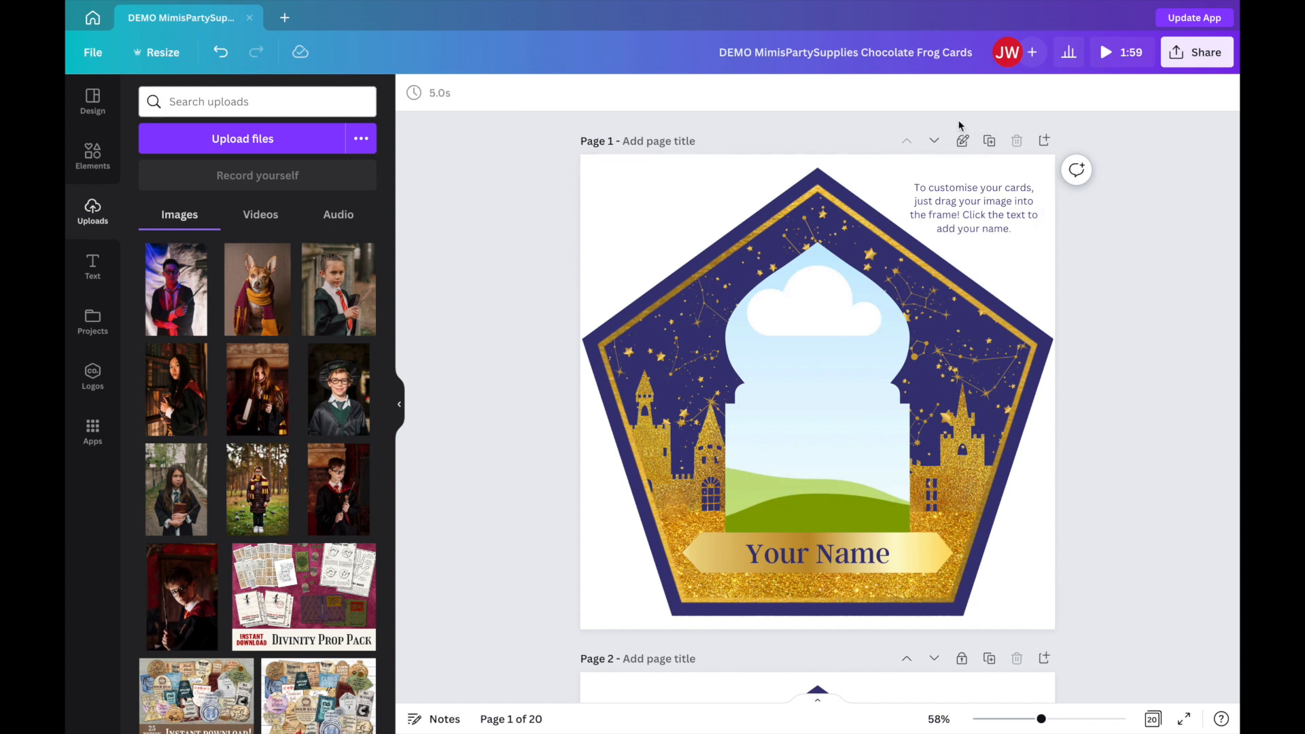
pyautogui.click(961, 141)
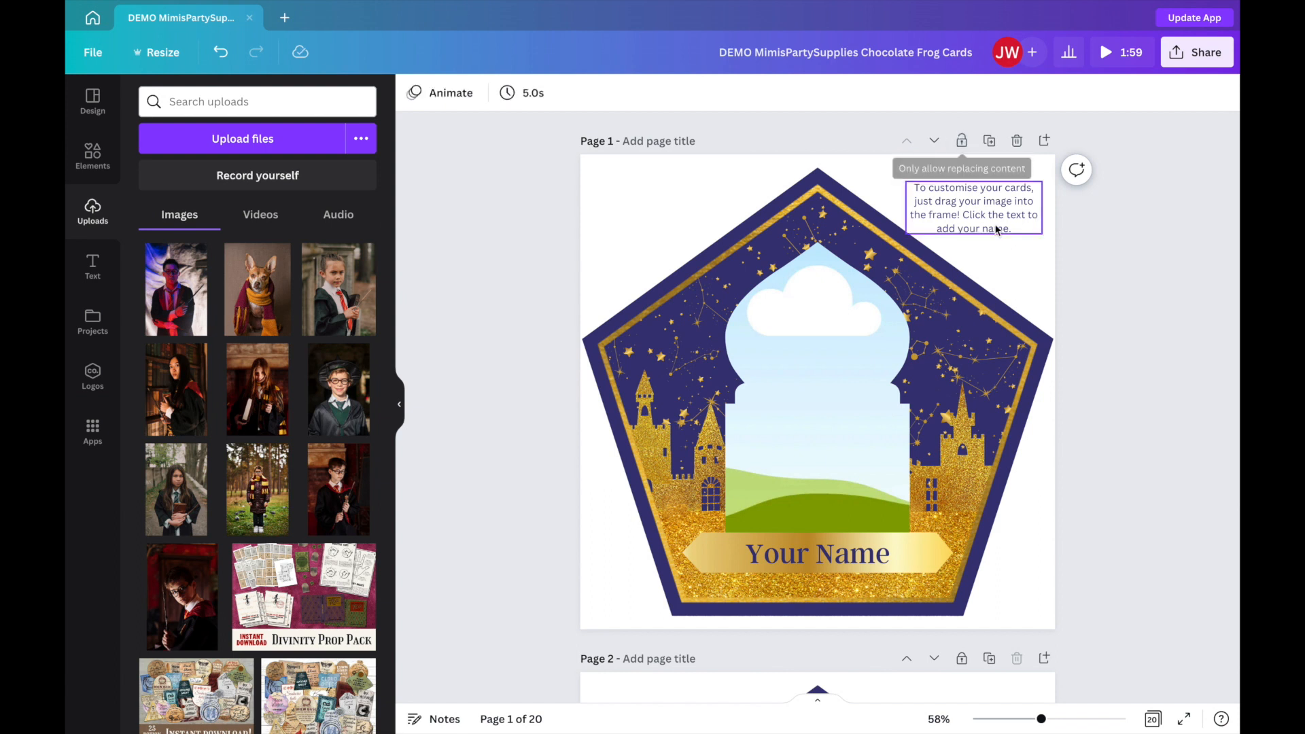
pyautogui.click(856, 315)
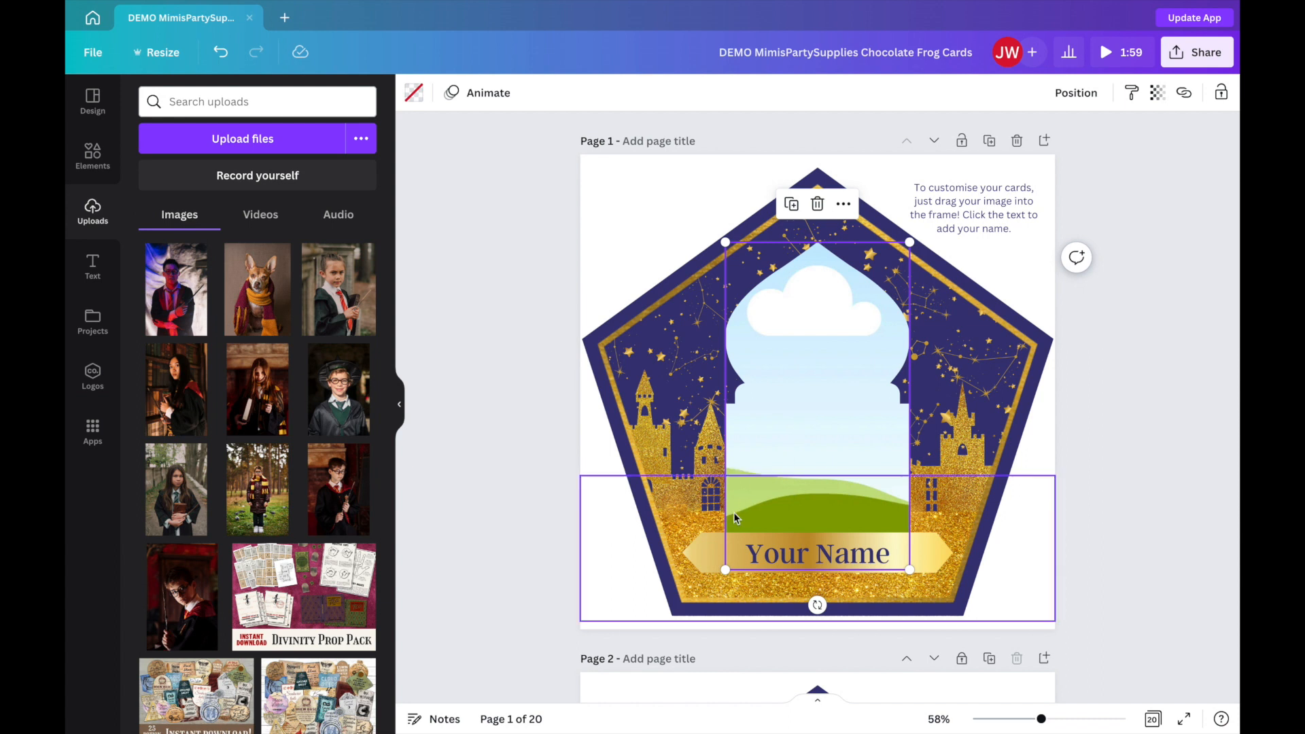
pyautogui.click(772, 555)
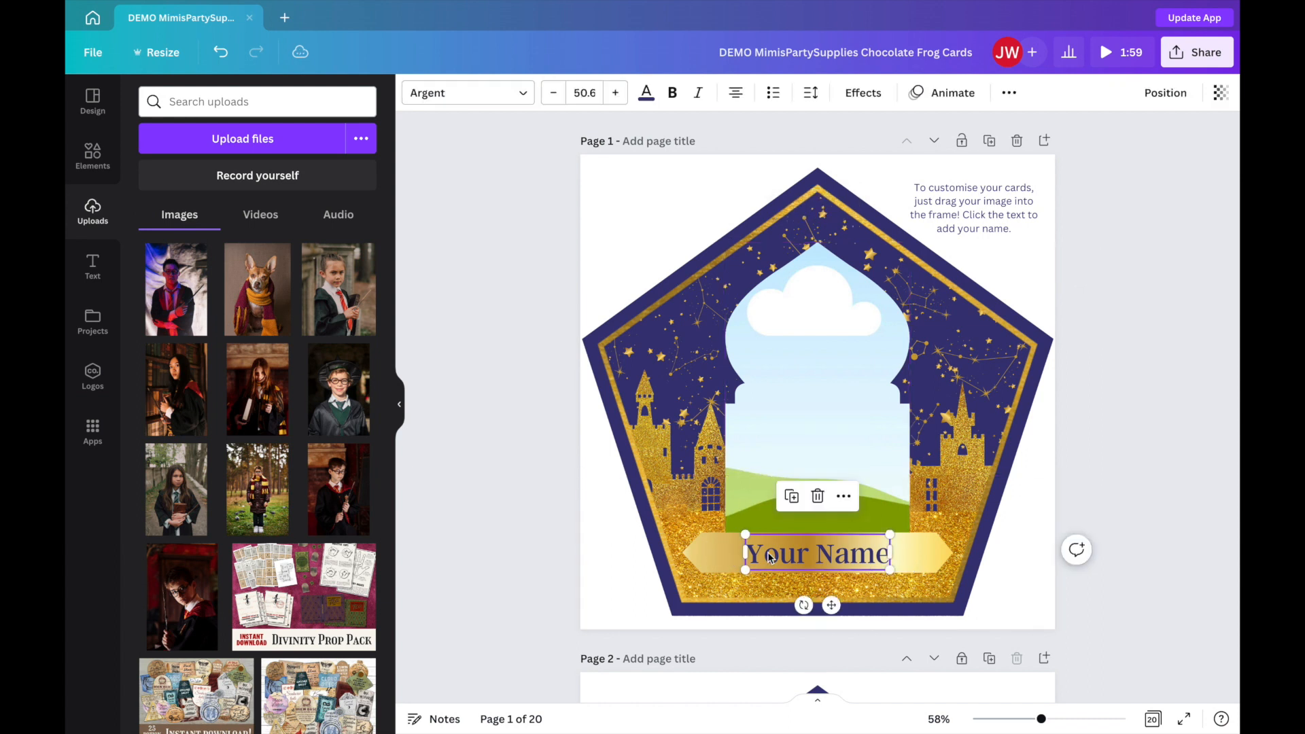
pyautogui.click(797, 420)
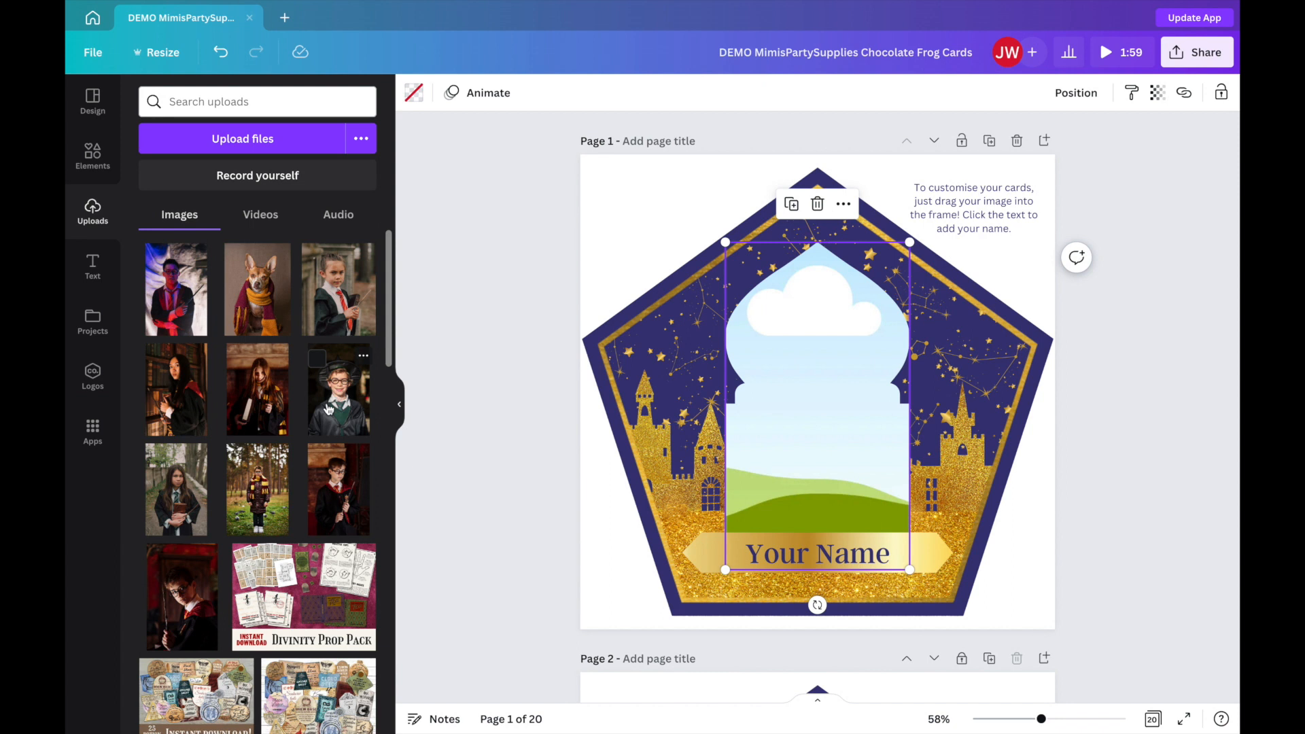
pyautogui.moveTo(327, 408); pyautogui.dragTo(743, 408)
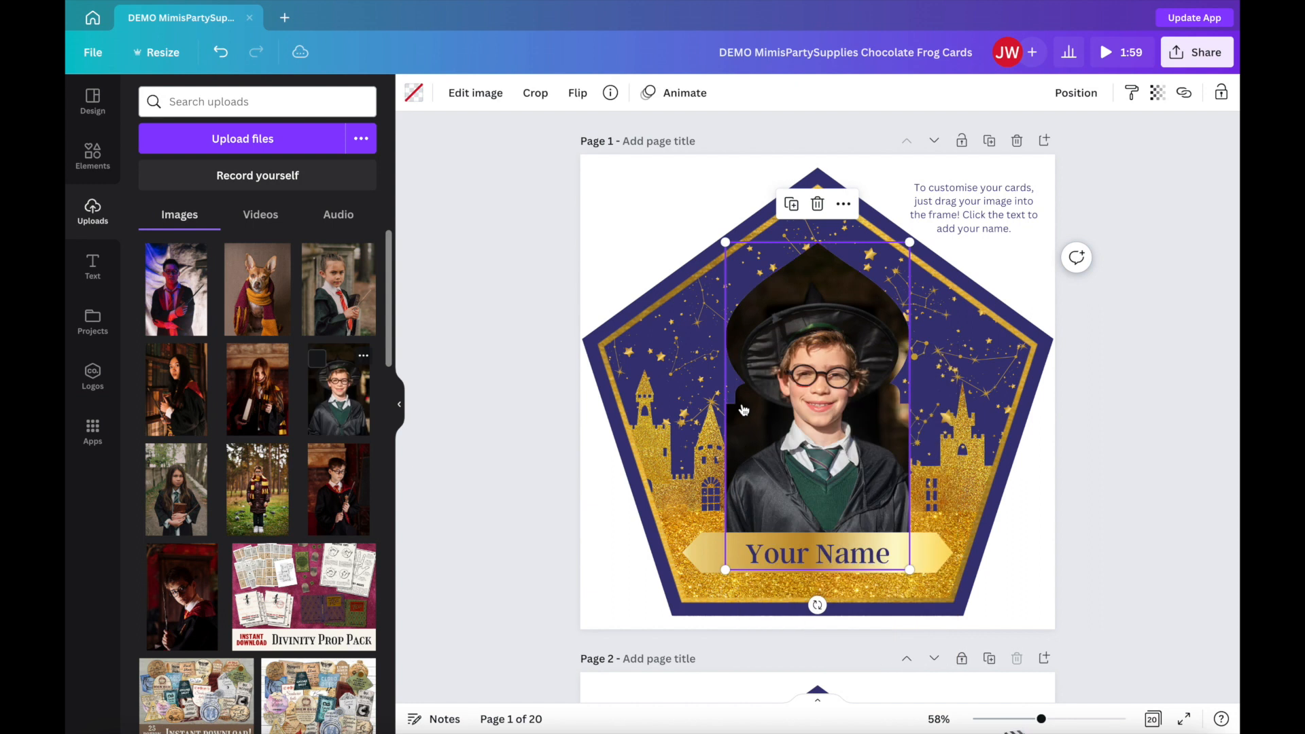
# Enlarge and reposition the boy's photo inside page 1's frame so his hat and face fill the arch, and apply the crop.
pyautogui.doubleClick(797, 372)
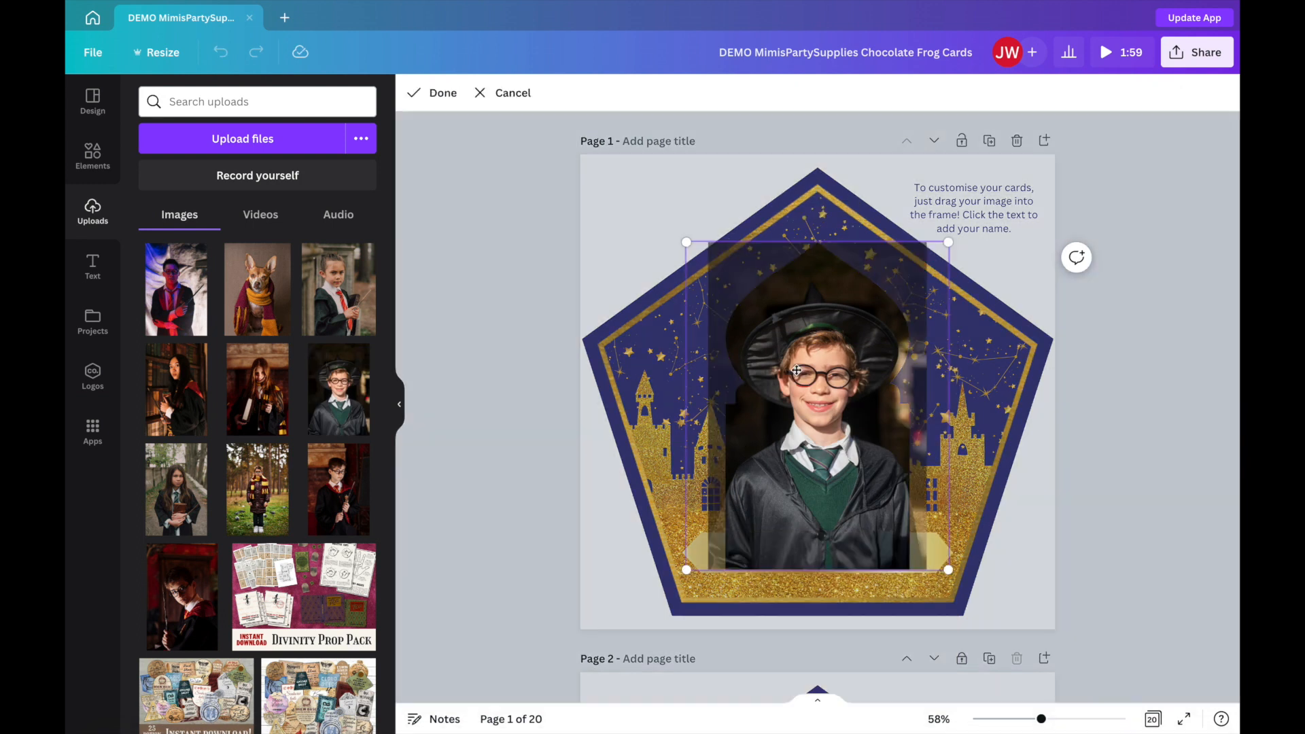
pyautogui.moveTo(797, 361); pyautogui.dragTo(796, 339)
pyautogui.moveTo(687, 242); pyautogui.dragTo(674, 227)
pyautogui.moveTo(802, 337); pyautogui.dragTo(807, 337)
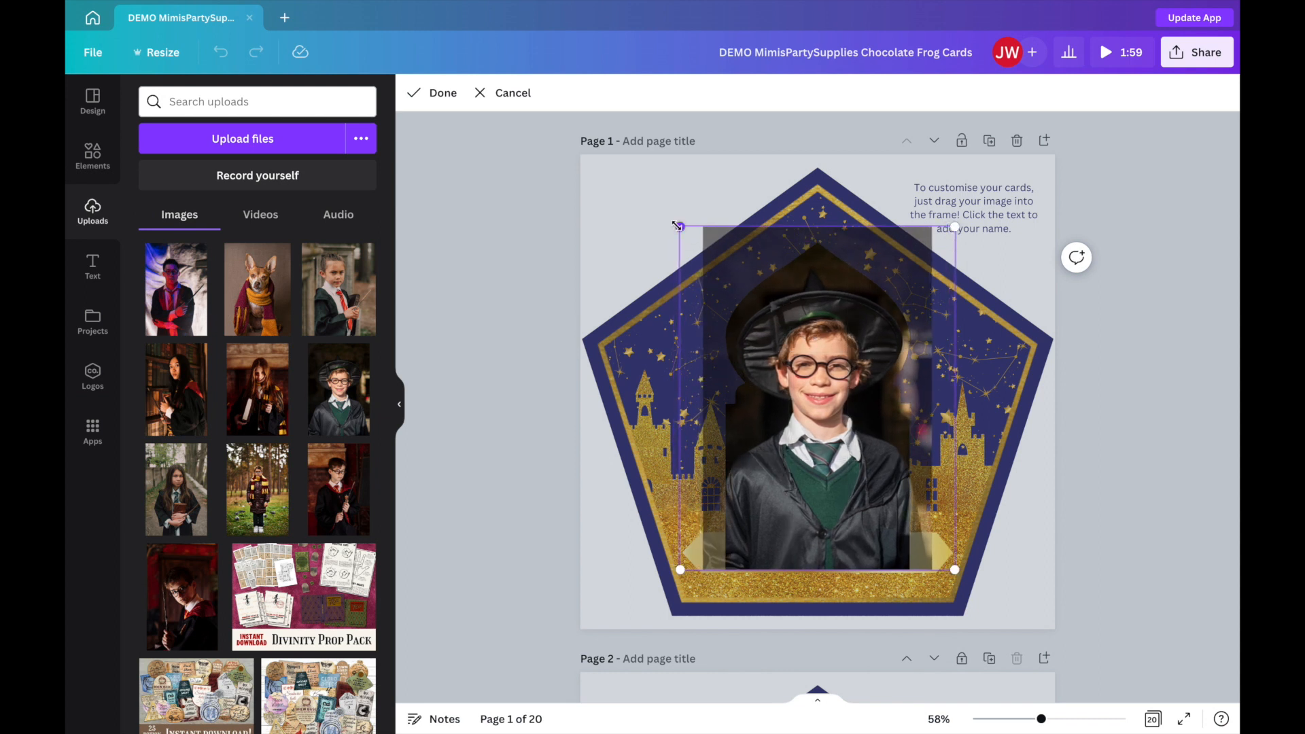
pyautogui.moveTo(679, 227); pyautogui.dragTo(671, 216)
pyautogui.moveTo(830, 295); pyautogui.dragTo(836, 295)
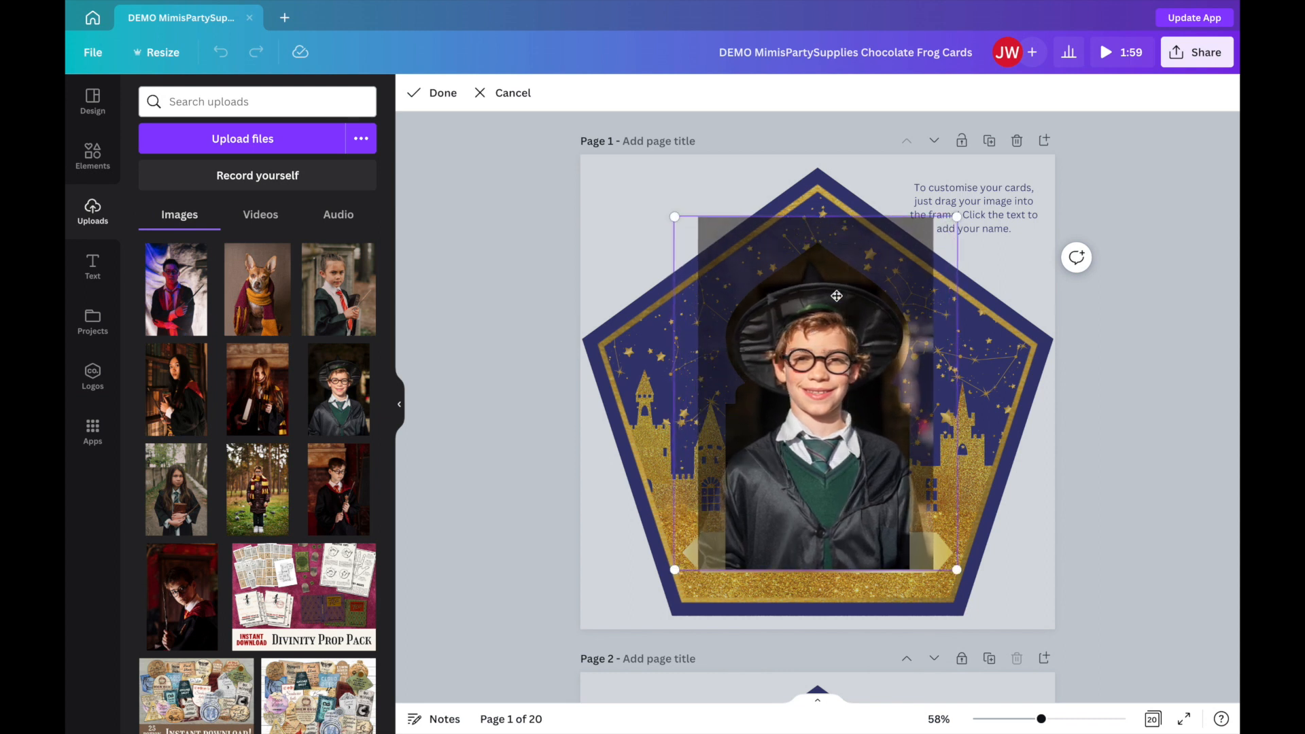
pyautogui.click(441, 96)
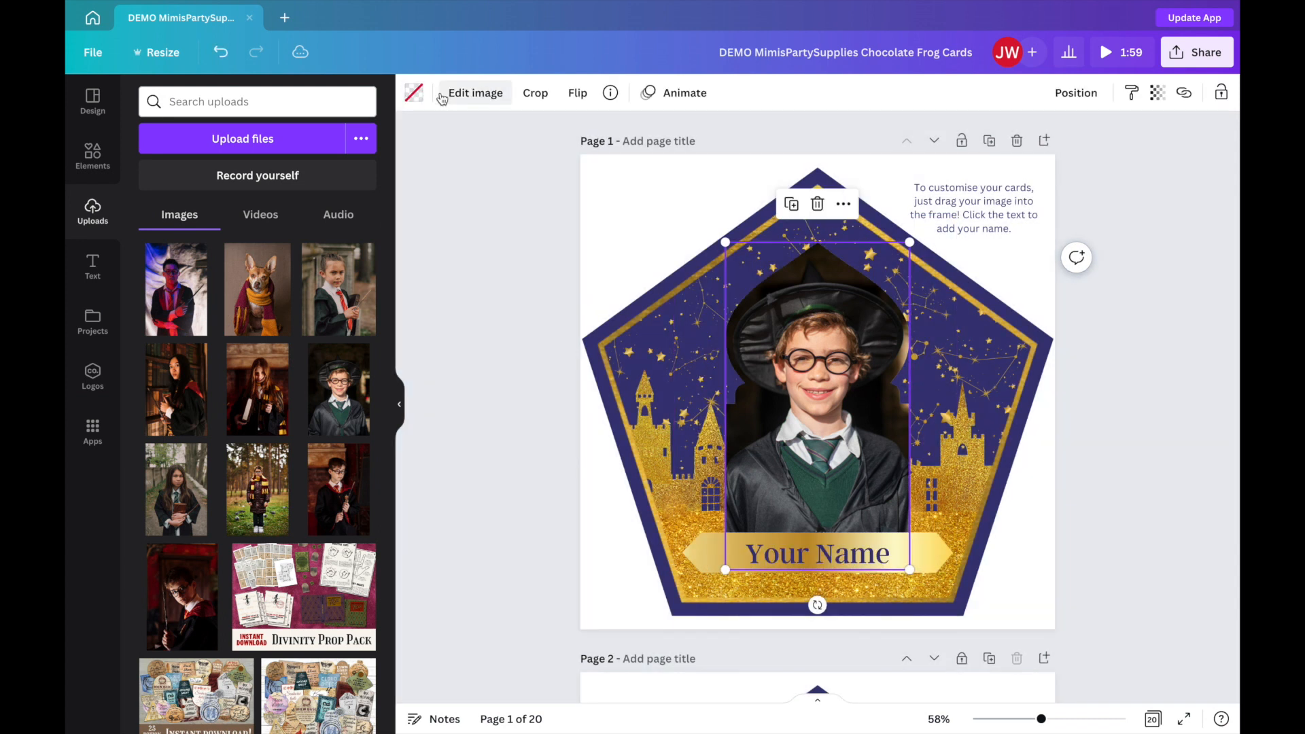
pyautogui.click(482, 262)
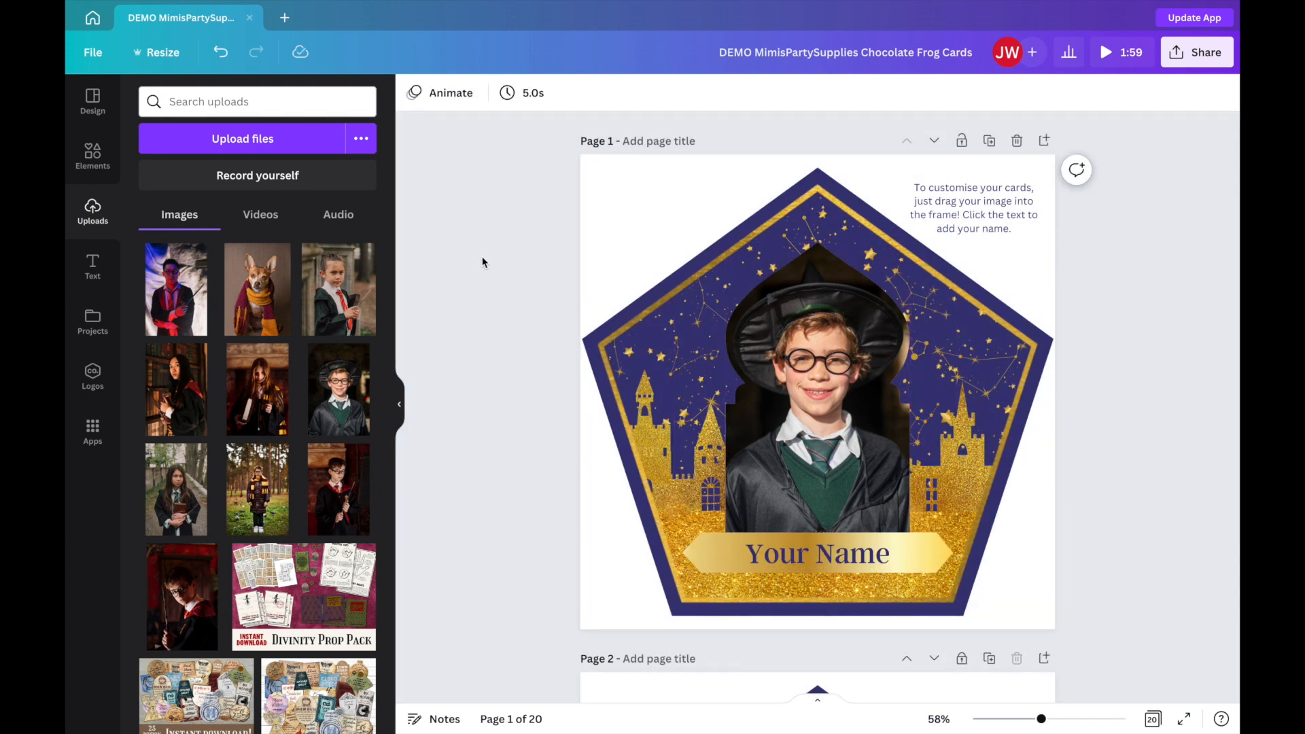
# Duplicate page 1 and remove the photo from the frame on the copy.
pyautogui.click(989, 143)
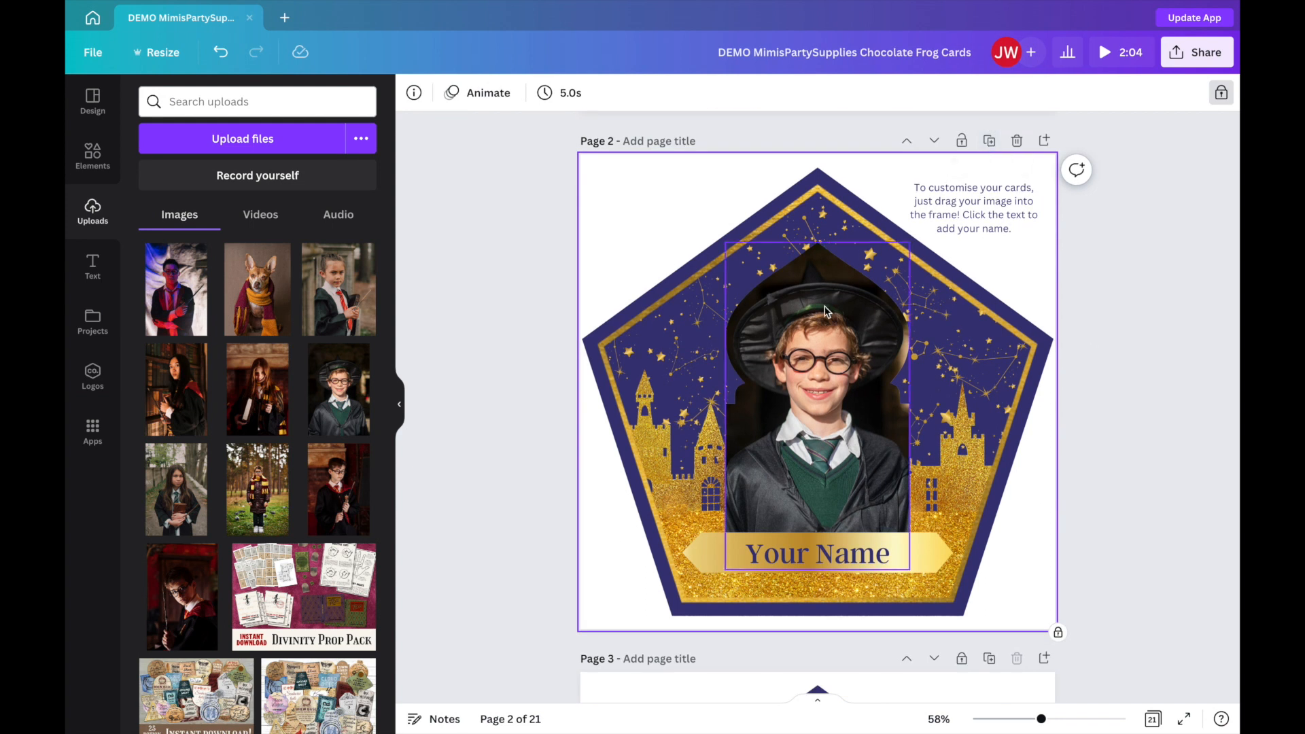
pyautogui.click(860, 289)
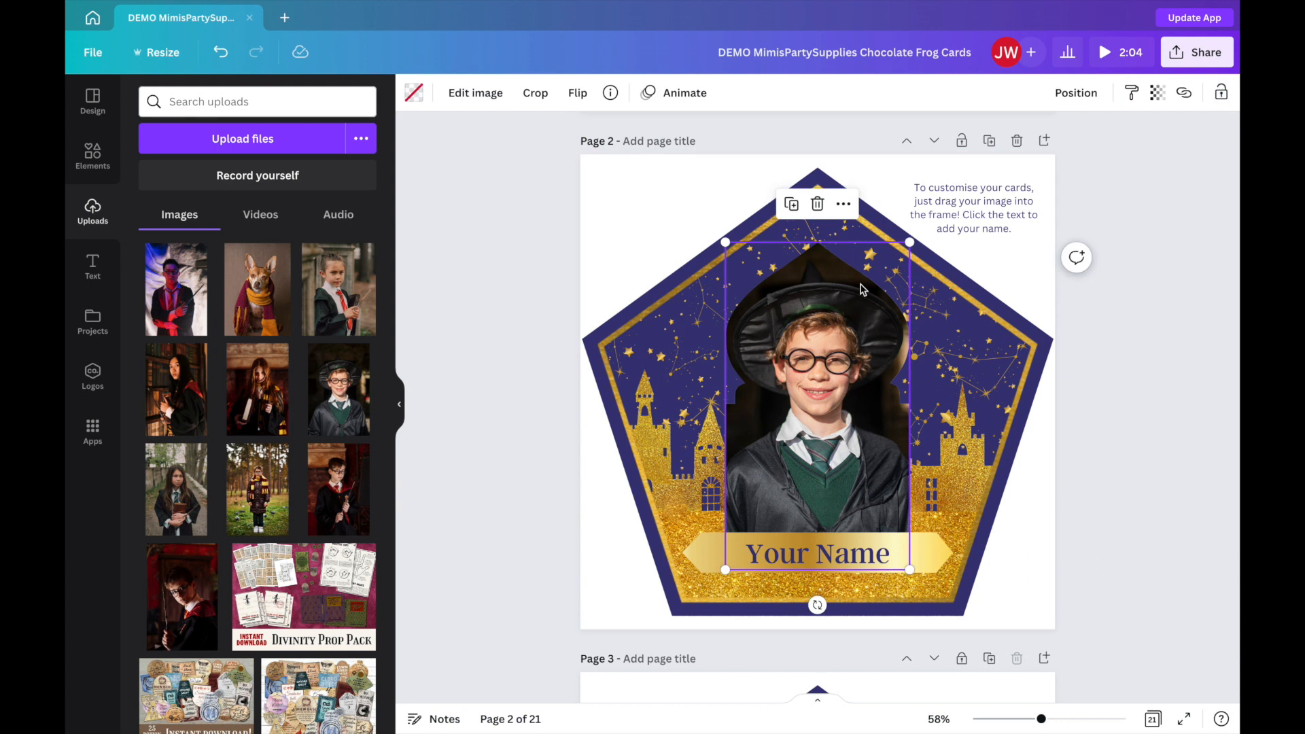
pyautogui.press('Delete')
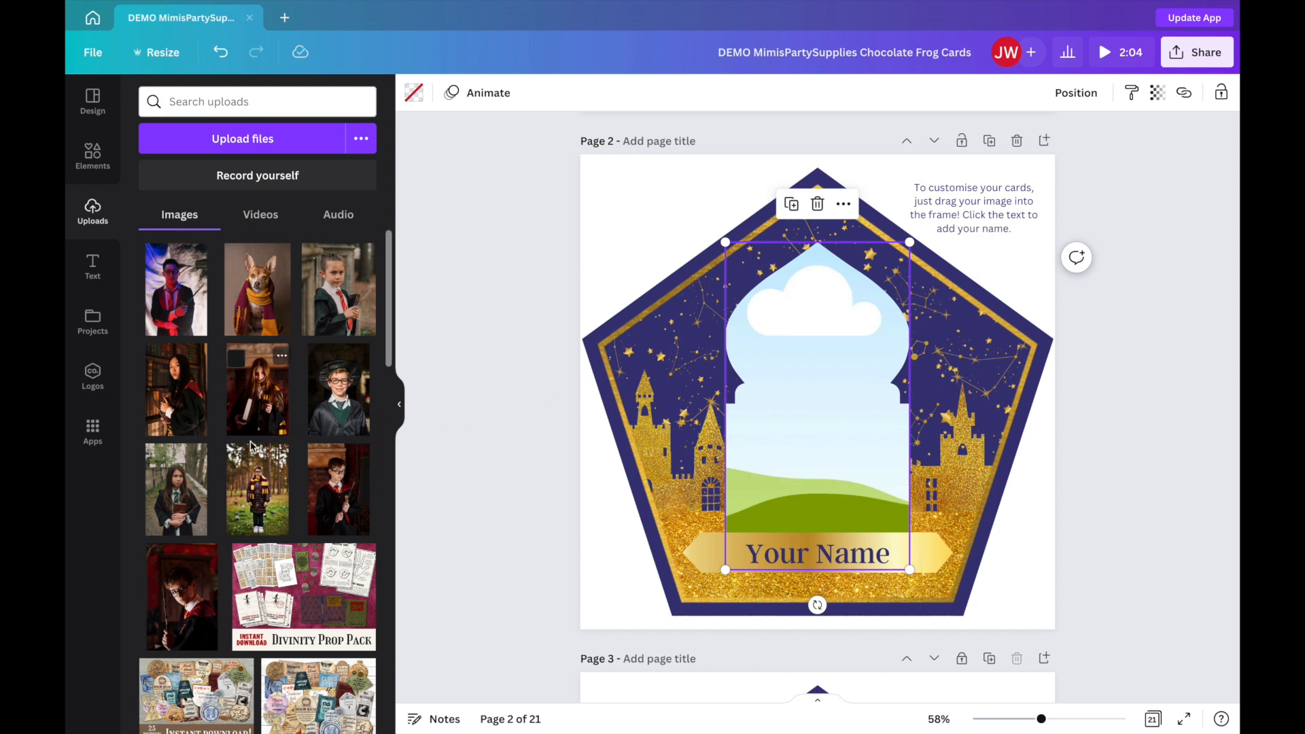
# Place the photo of the long-haired girl holding a book in page 2's frame and enlarge it within the crop.
pyautogui.moveTo(196, 486); pyautogui.dragTo(806, 311)
pyautogui.doubleClick(806, 311)
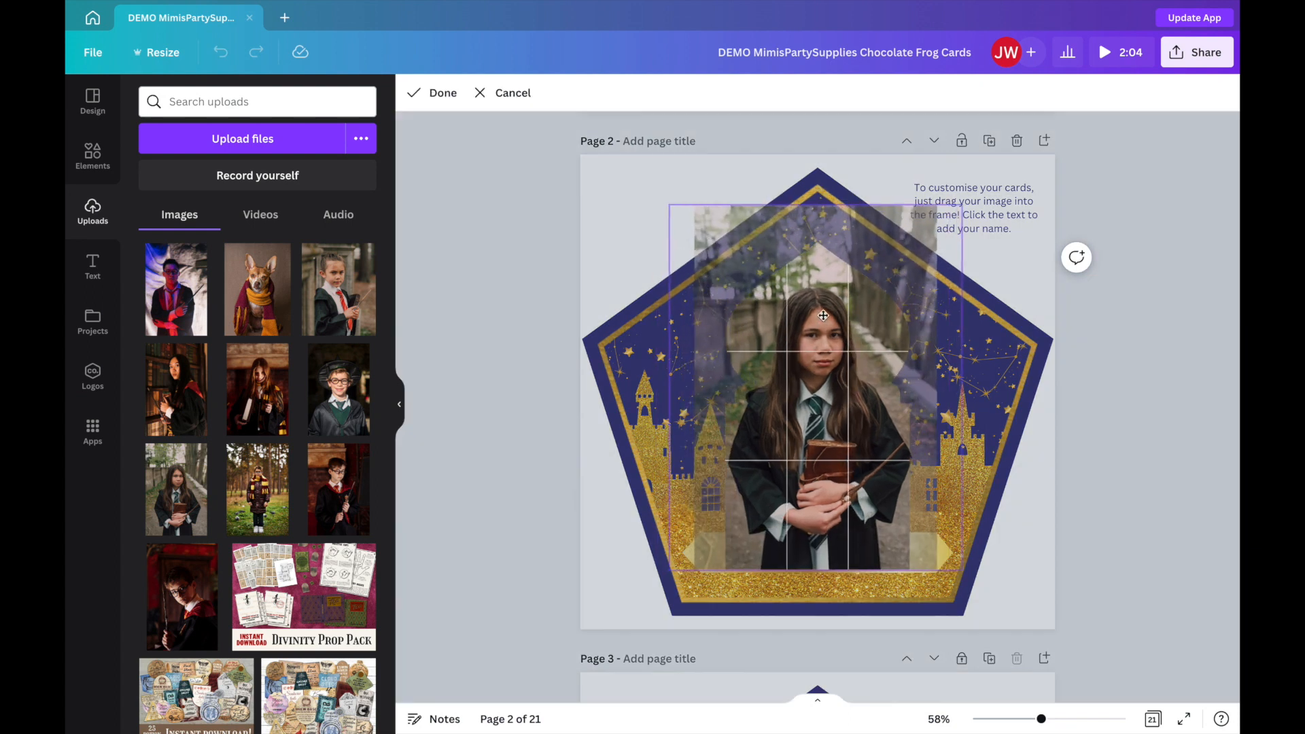
pyautogui.click(1078, 294)
# Unlock page 3 and fill its scalloped frame with the photo of the boy in the striped scarf.
pyautogui.scroll(-5, 1080, 298)
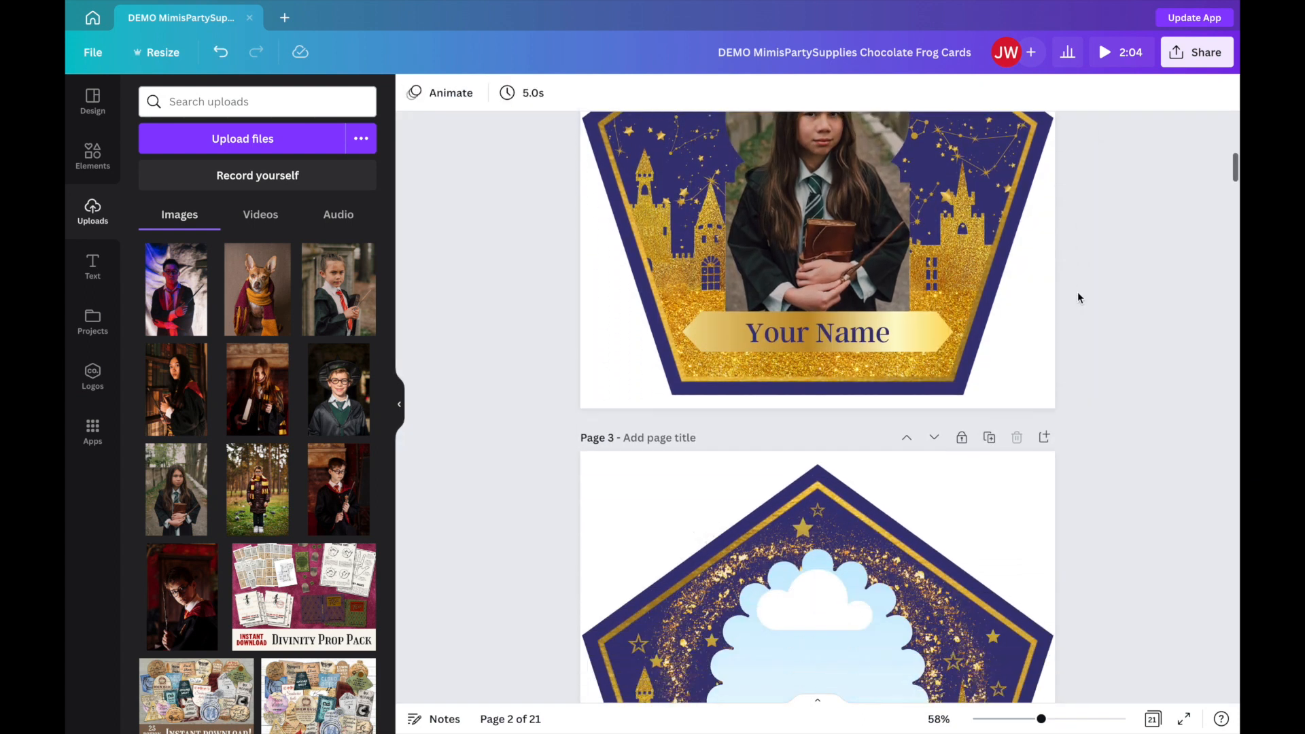
pyautogui.scroll(-2, 1078, 298)
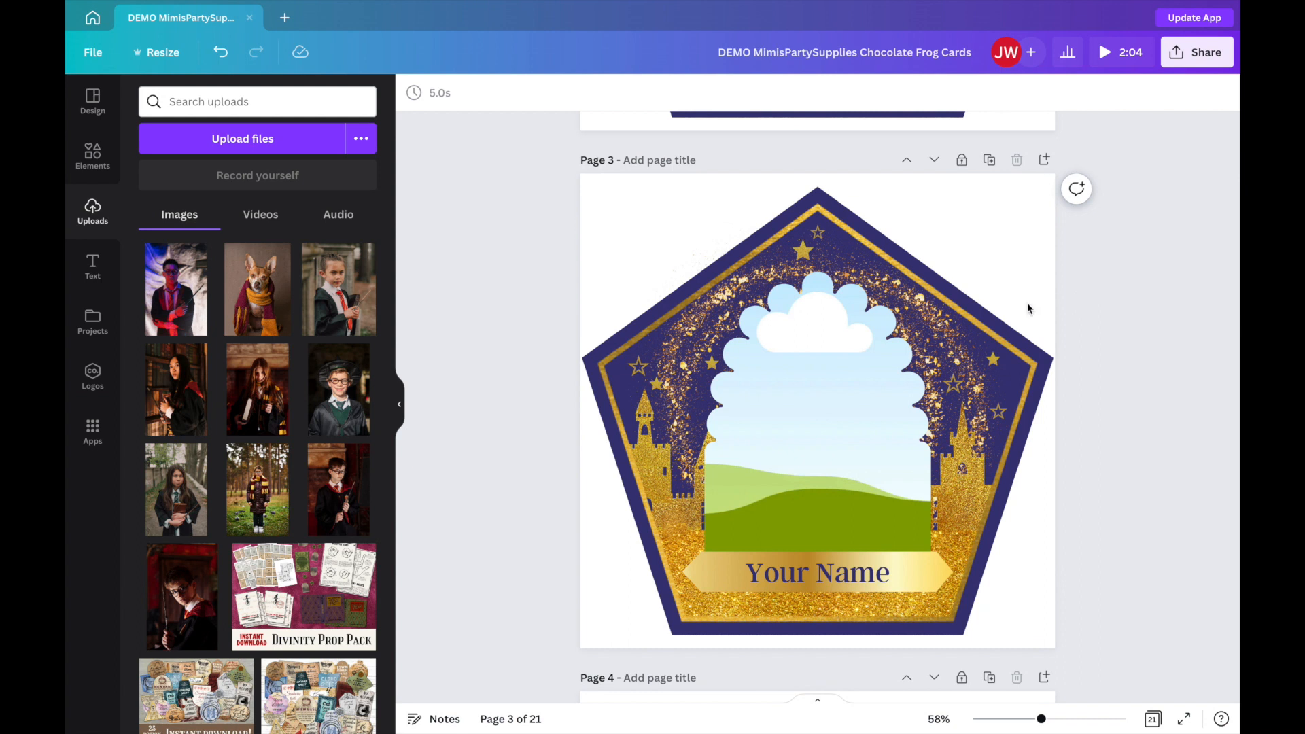
pyautogui.click(841, 395)
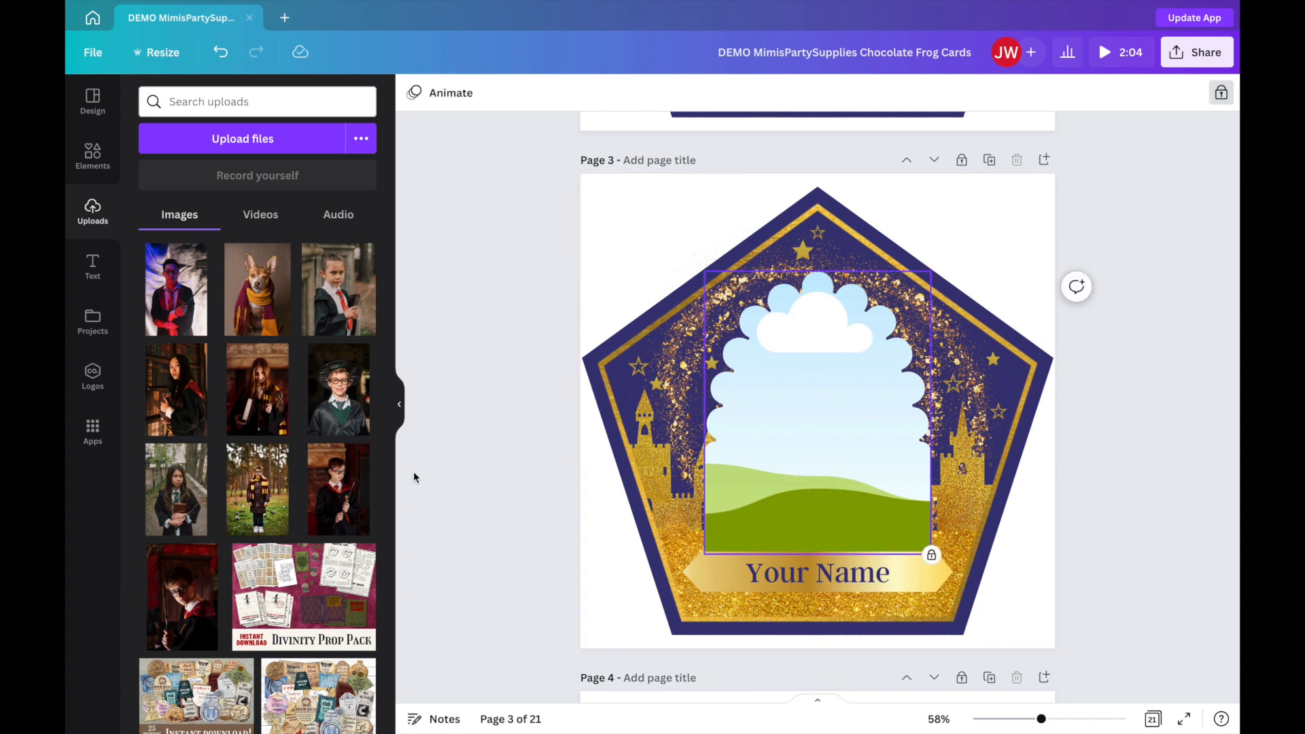
pyautogui.moveTo(343, 494); pyautogui.dragTo(728, 339)
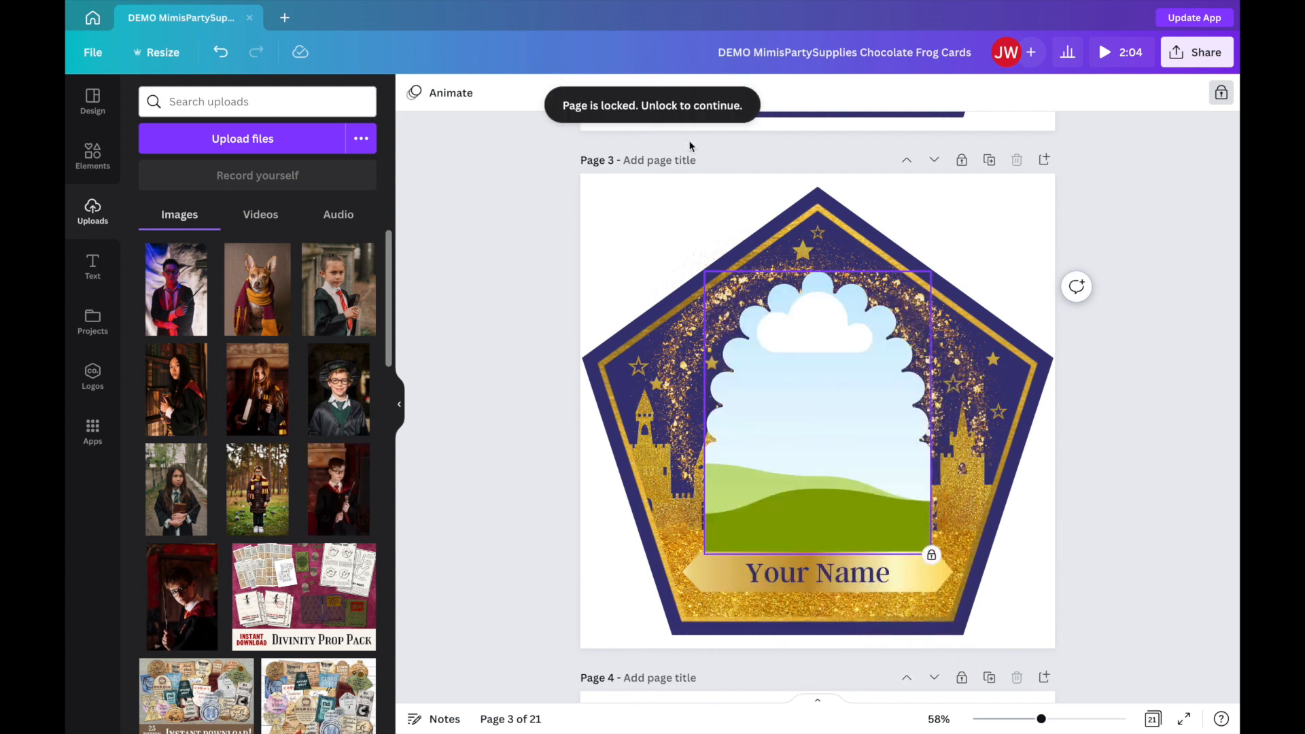
pyautogui.click(961, 162)
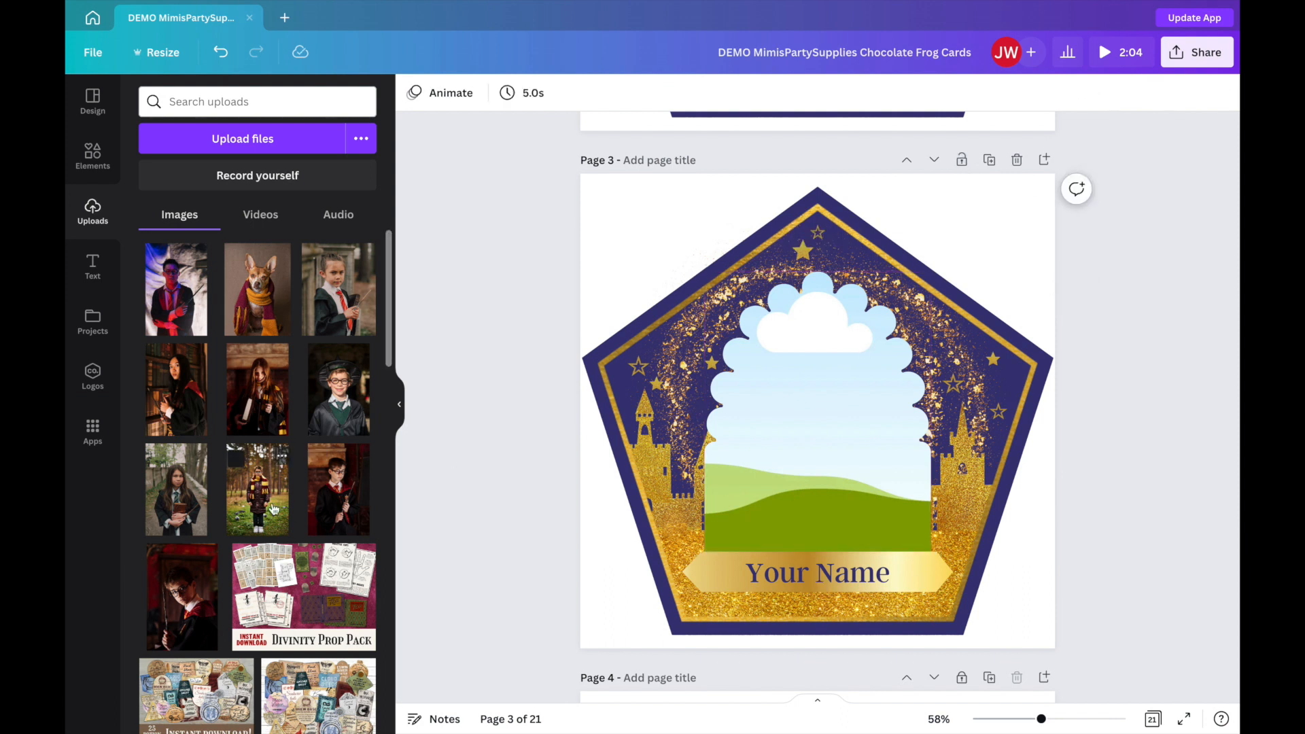
pyautogui.moveTo(257, 489); pyautogui.dragTo(773, 393)
pyautogui.doubleClick(773, 393)
pyautogui.click(626, 288)
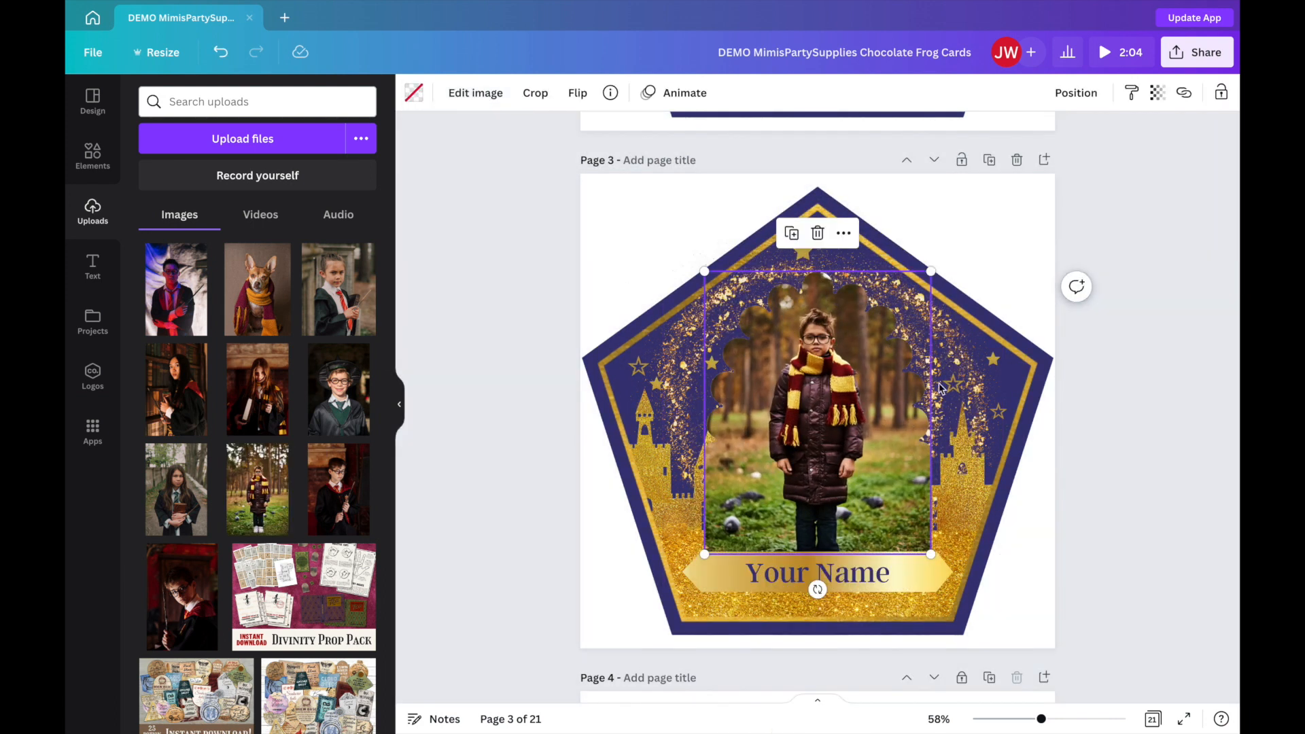
pyautogui.click(1133, 496)
# Replace the "Your Name" text on page 3's banner with the pictured boy's first name.
pyautogui.click(869, 580)
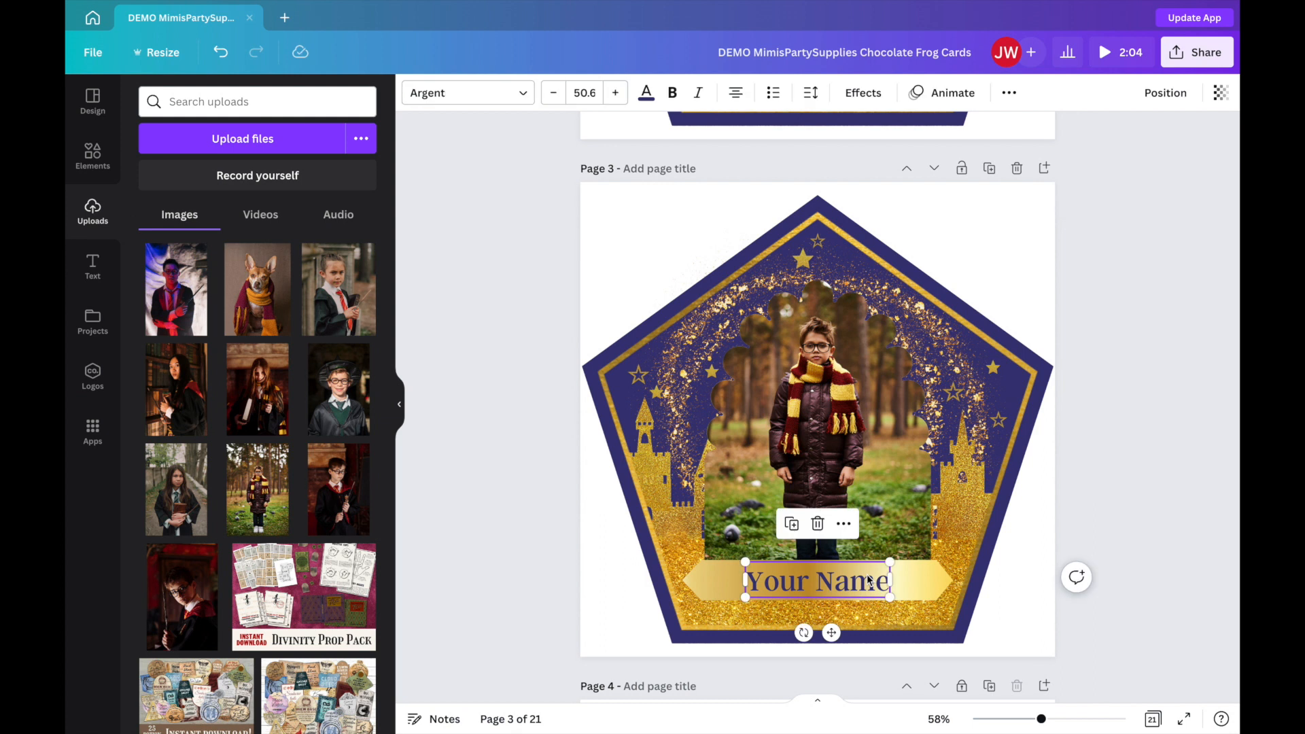
pyautogui.click(869, 578)
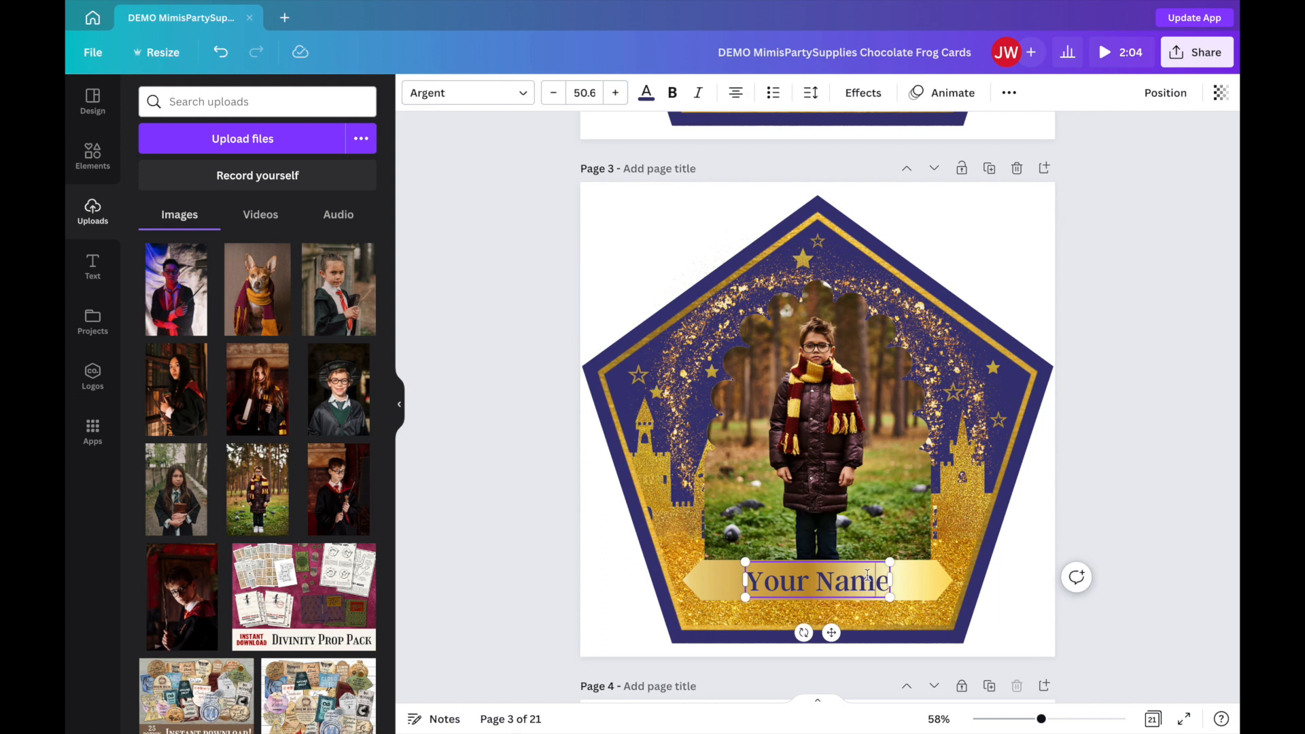
pyautogui.moveTo(752, 581); pyautogui.dragTo(886, 589)
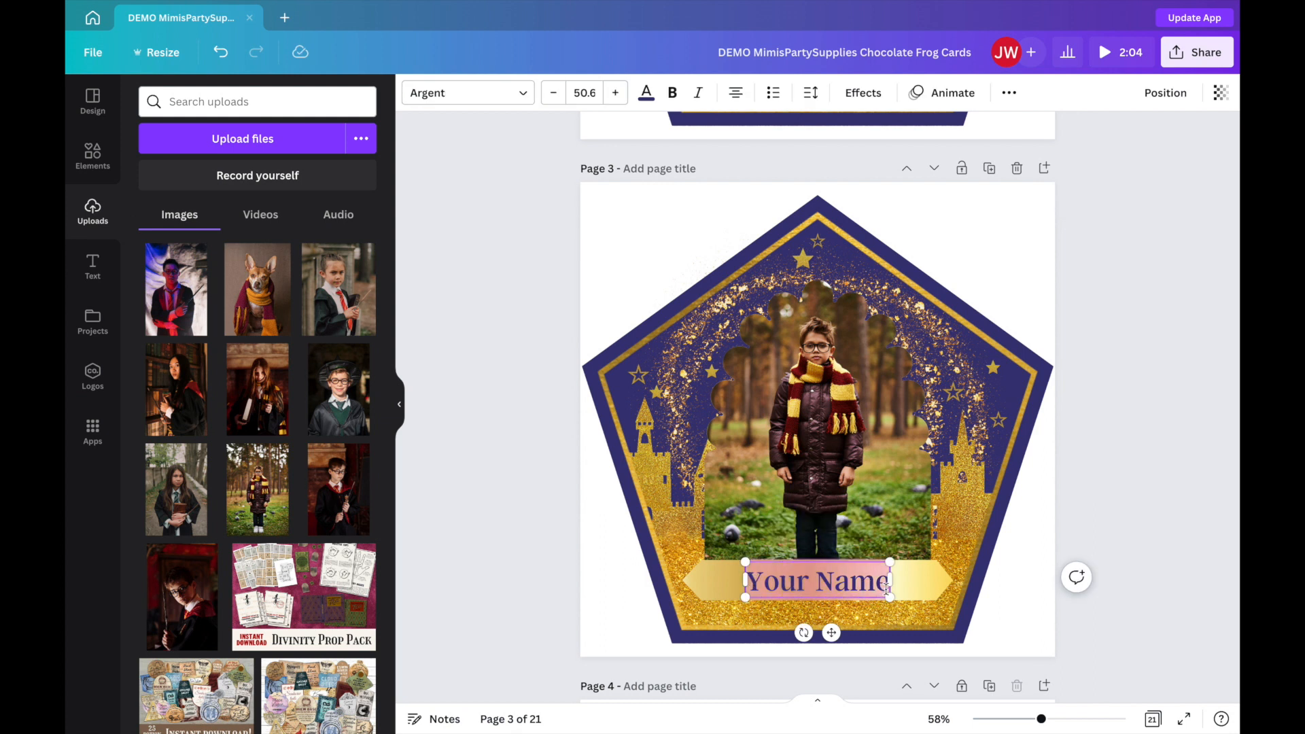
pyautogui.write('Tom')
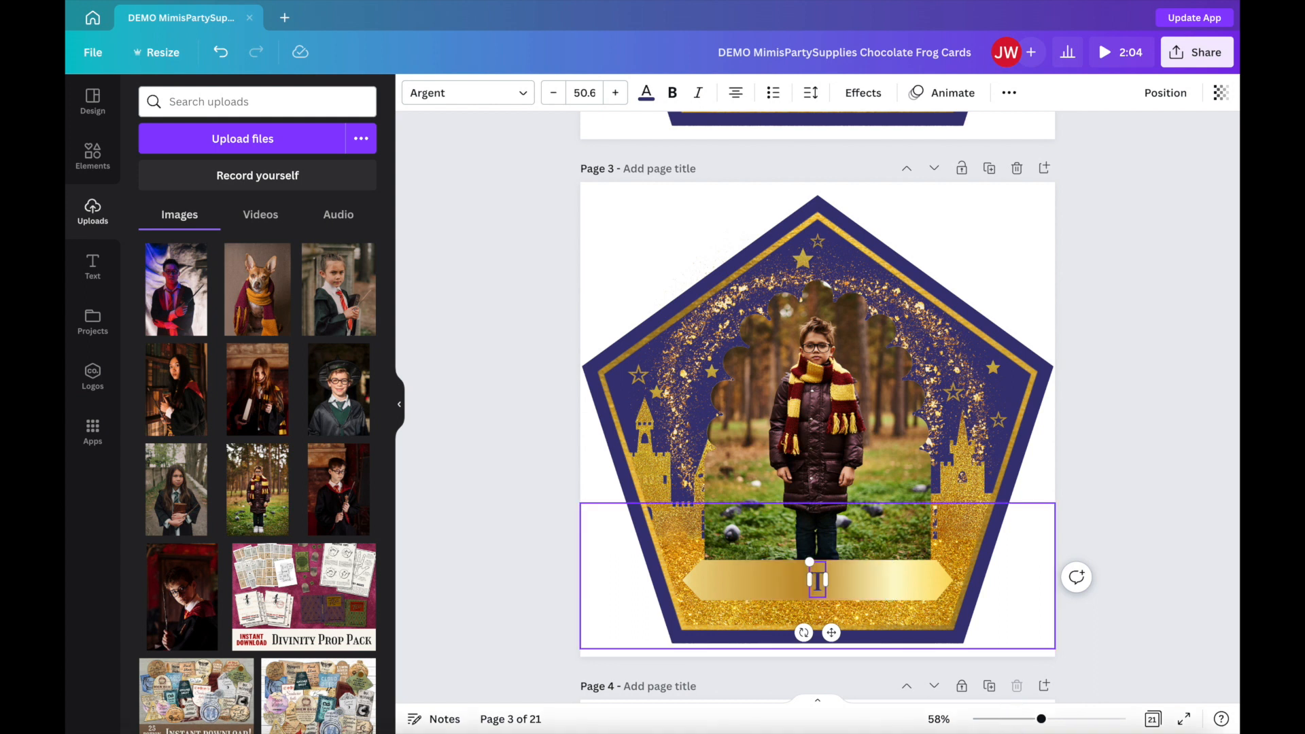
pyautogui.write('my')
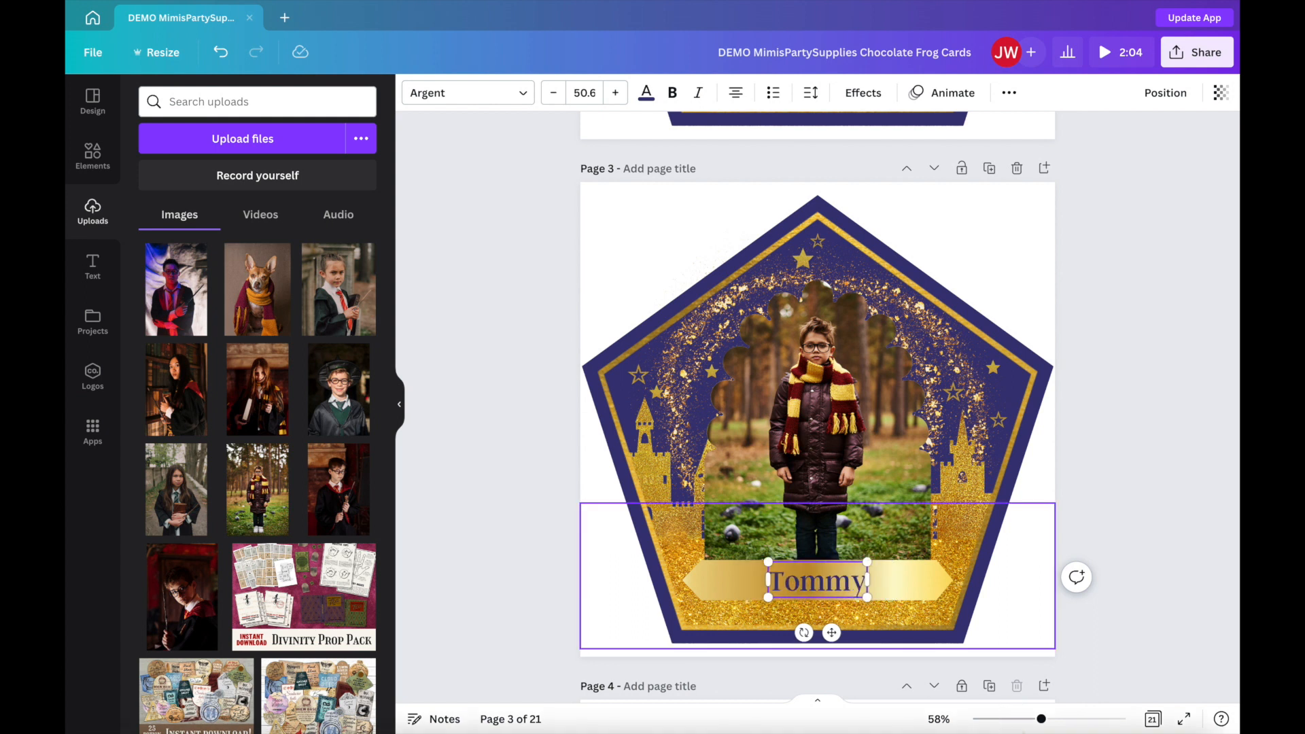
pyautogui.click(1064, 440)
# Replace the "Your Name" text on page 2's banner with the pictured girl's first name.
pyautogui.scroll(6, 1065, 440)
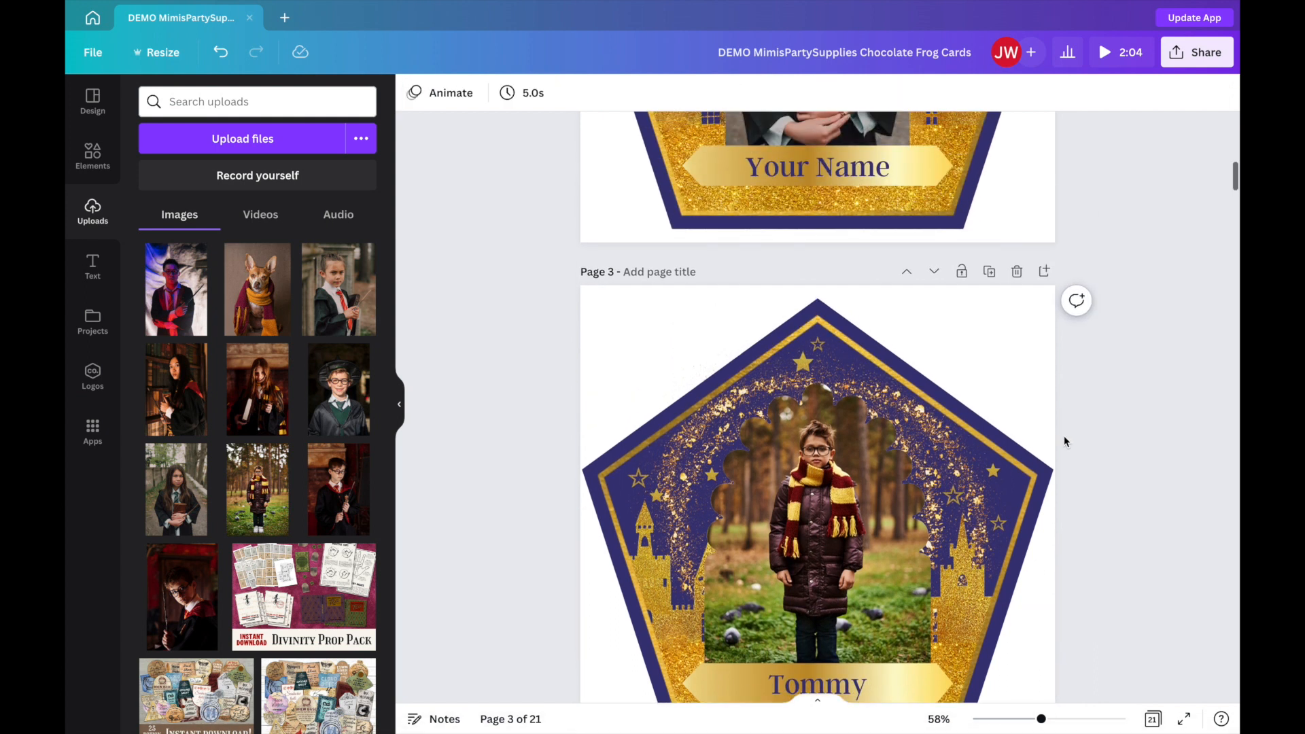
pyautogui.click(862, 487)
pyautogui.click(862, 487)
pyautogui.moveTo(888, 479); pyautogui.dragTo(755, 475)
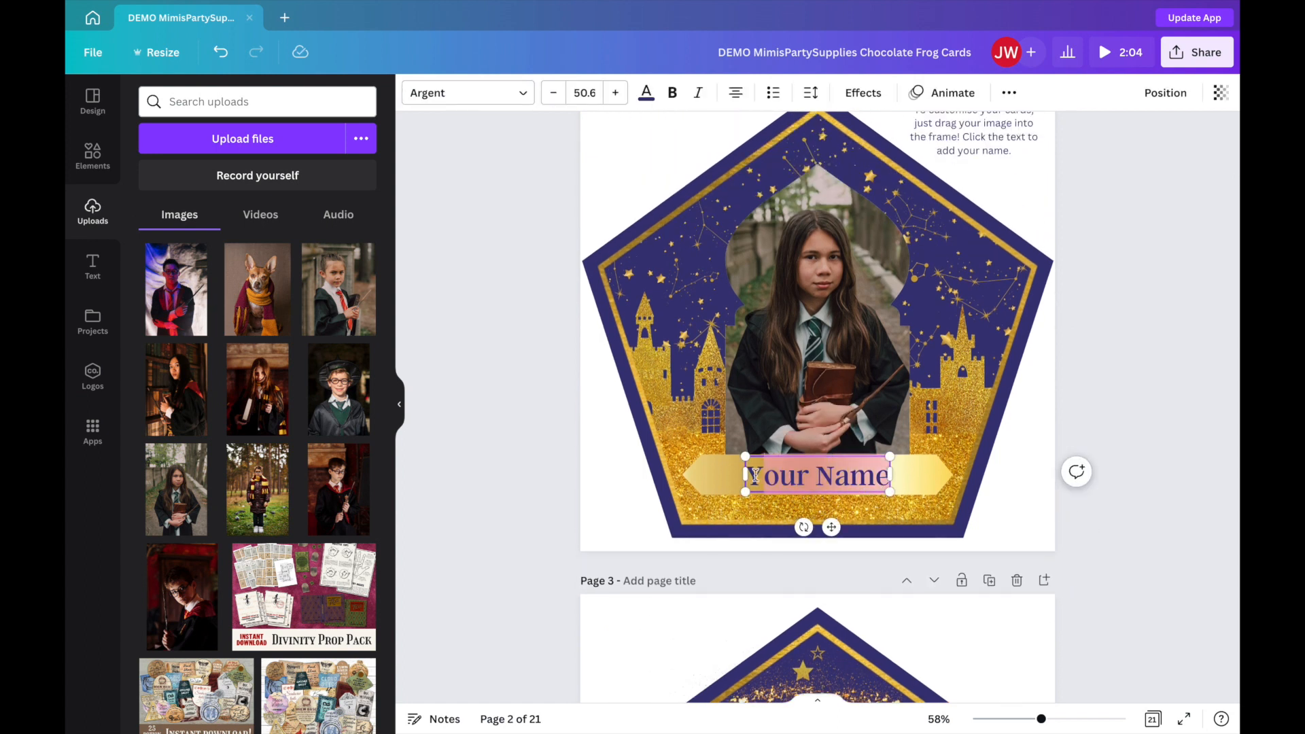
pyautogui.write('Jane')
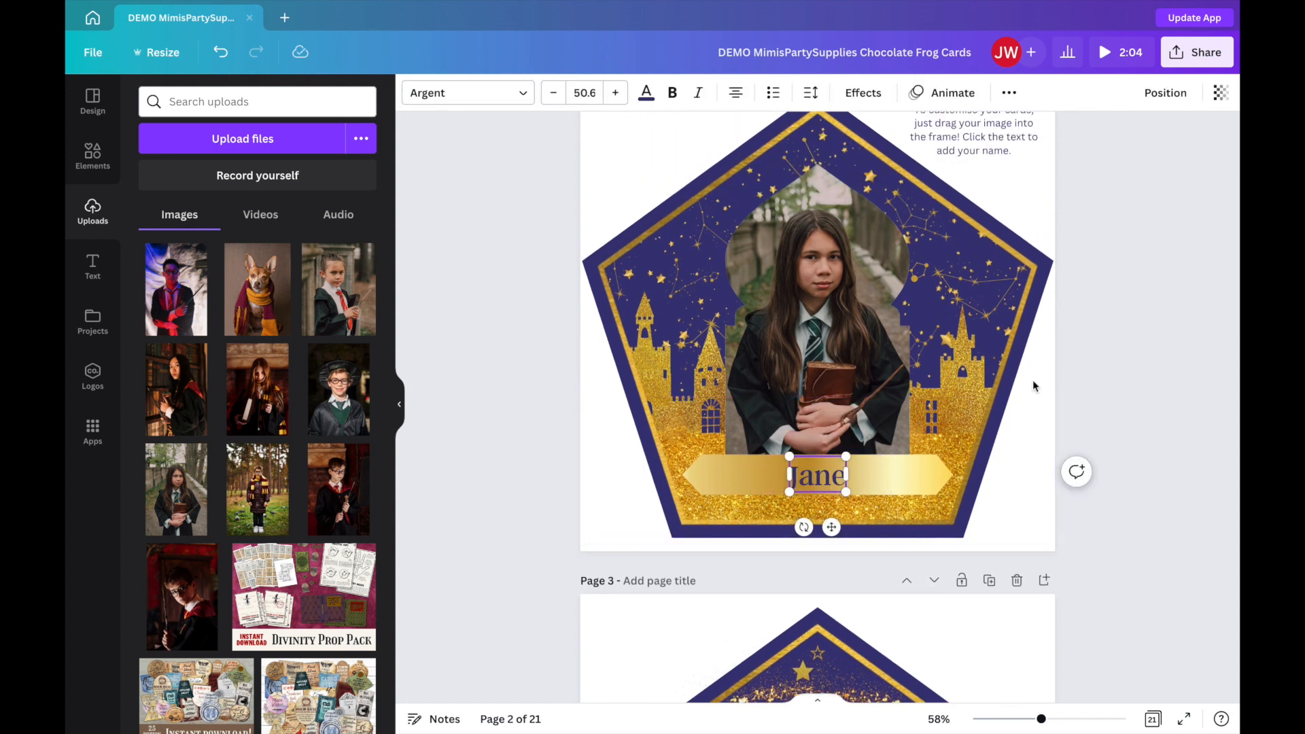
pyautogui.click(1146, 290)
# Replace the "Your Name" text on page 1's banner with the first name of the boy in the wizard hat.
pyautogui.scroll(3, 1146, 289)
pyautogui.scroll(4, 1145, 289)
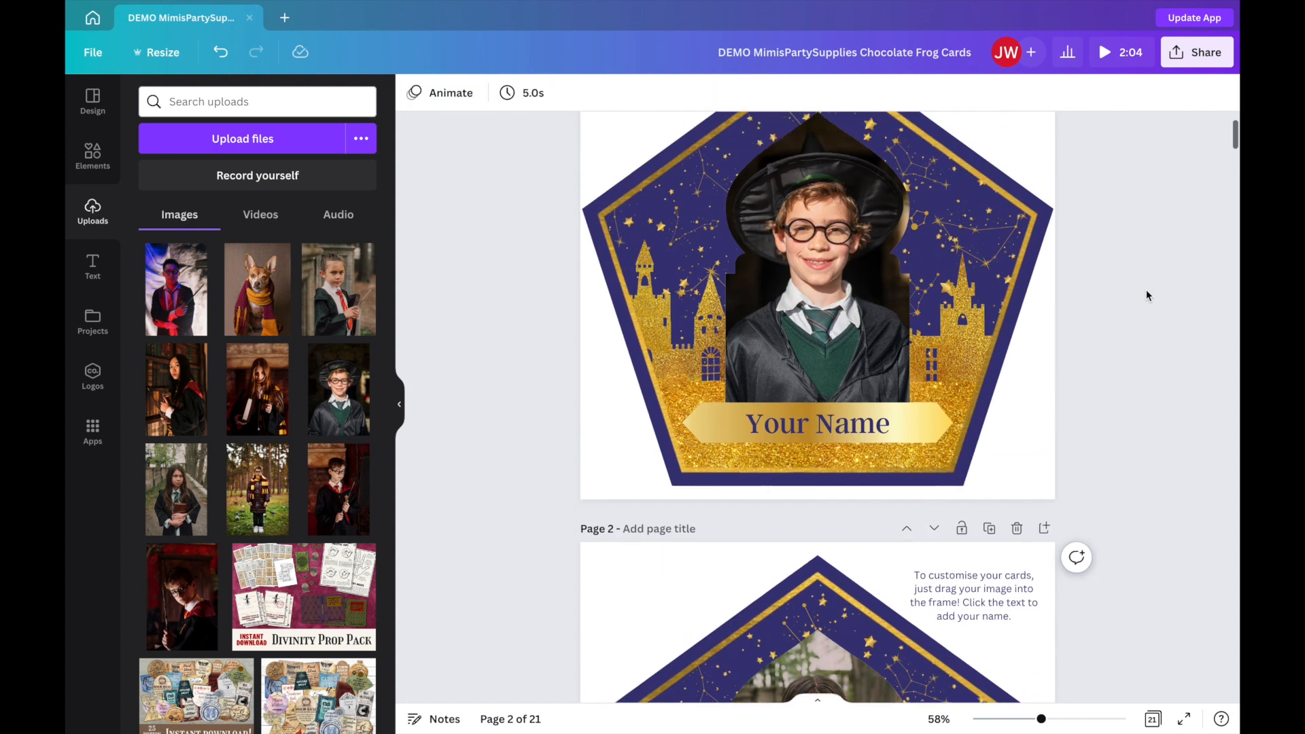
pyautogui.click(862, 423)
pyautogui.moveTo(862, 426); pyautogui.dragTo(754, 422)
pyautogui.write('Max')
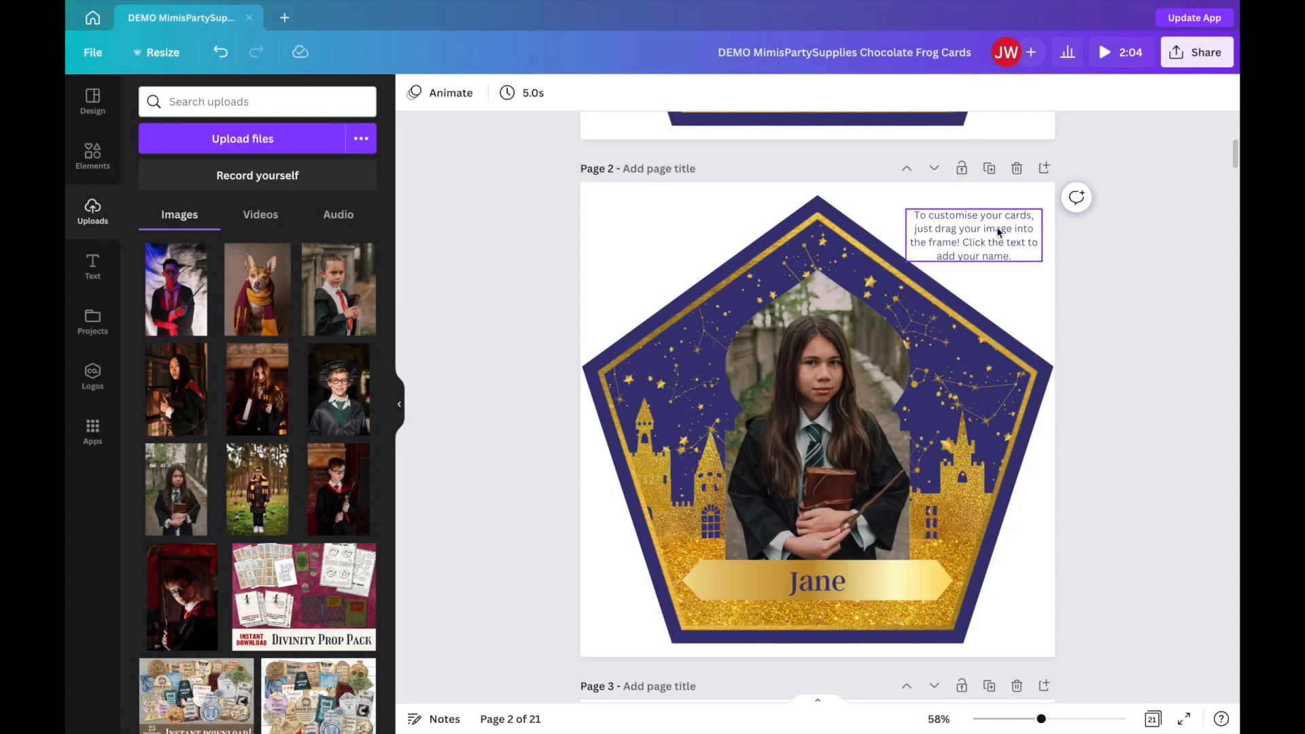
# Delete the customisation instruction text beside the cards on page 2 and page 1.
pyautogui.click(996, 231)
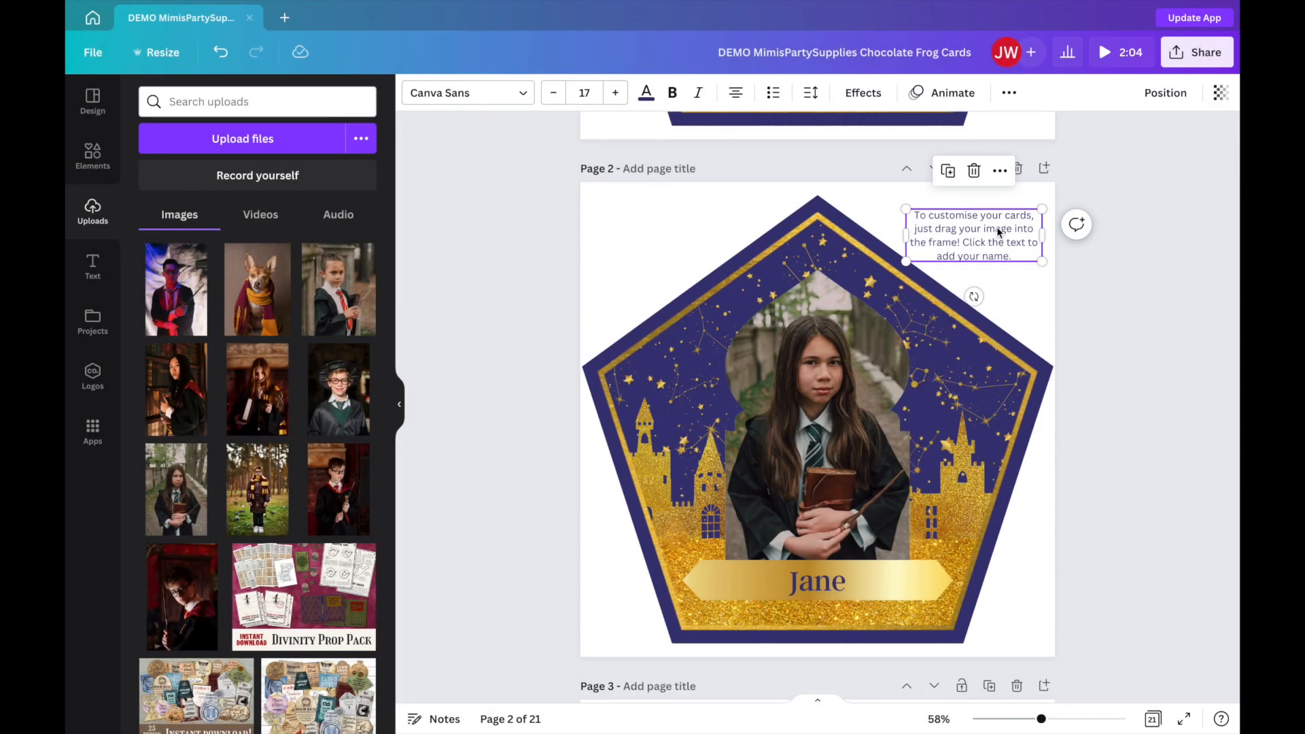
pyautogui.press('Delete')
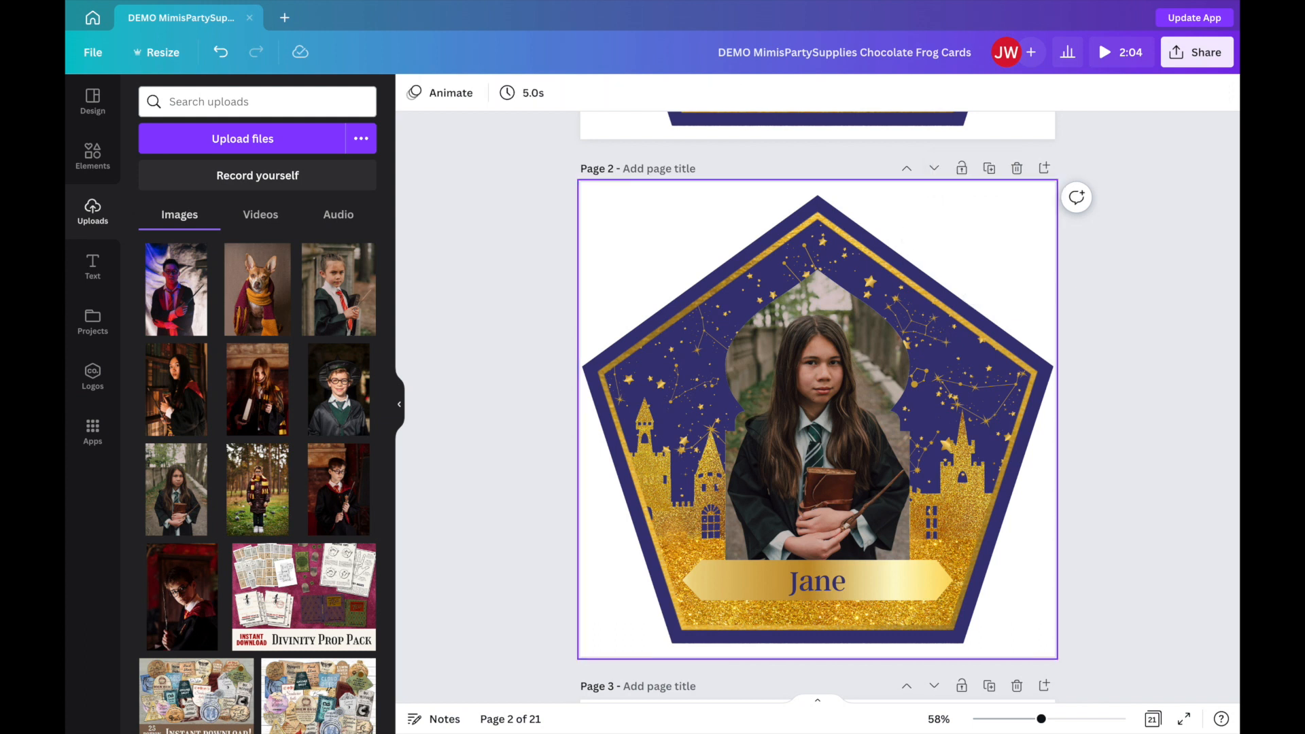
pyautogui.scroll(7, 996, 228)
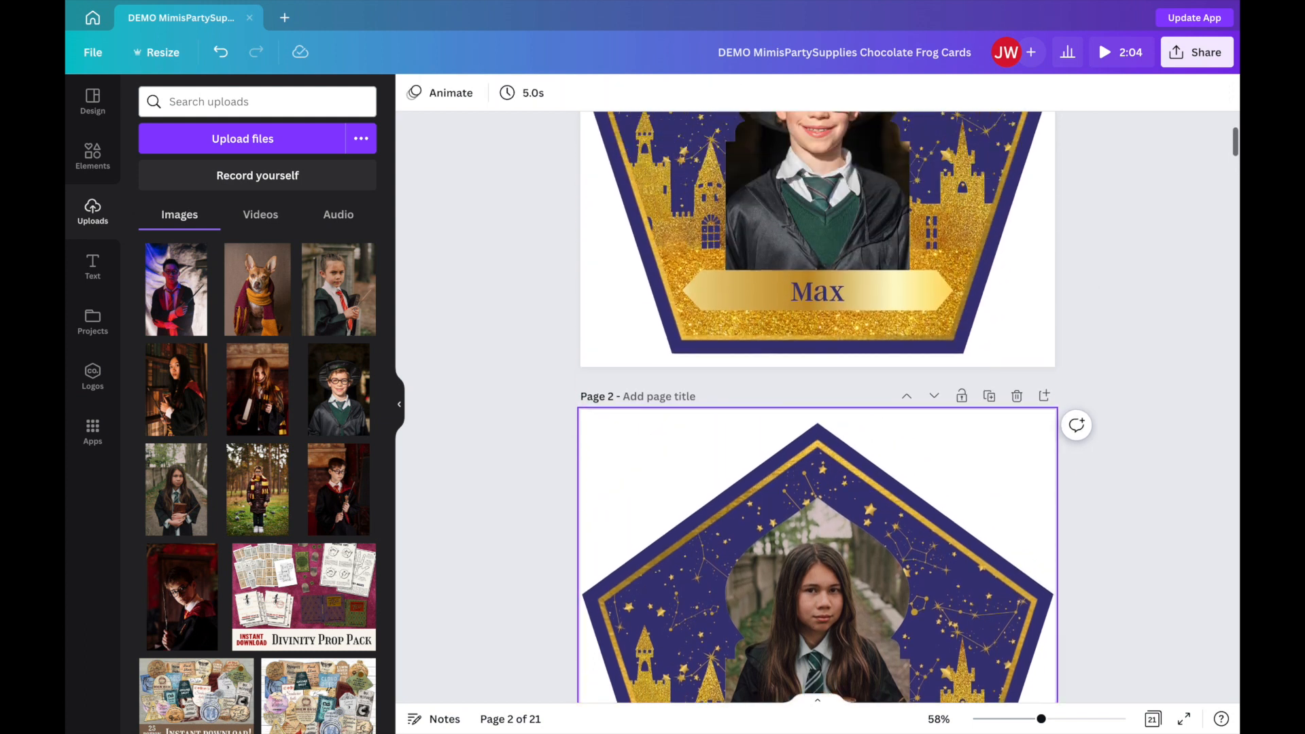
pyautogui.click(970, 207)
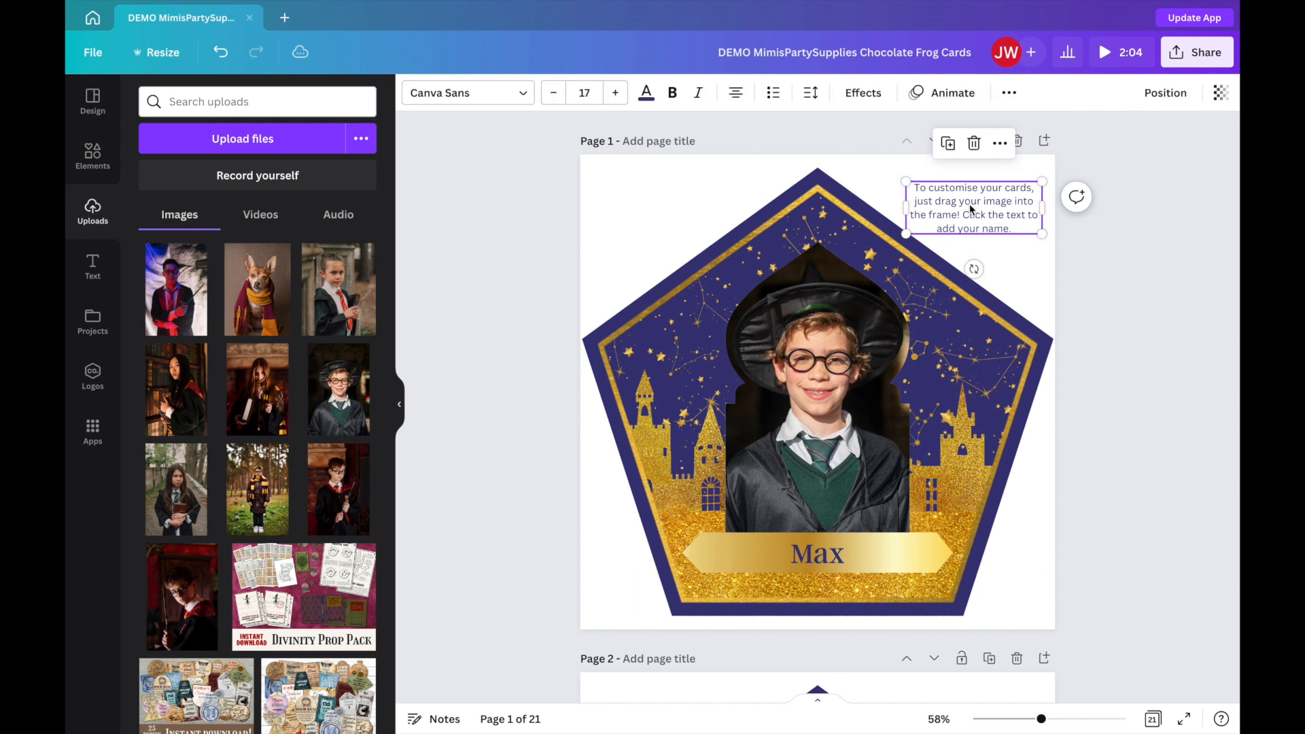
pyautogui.press('Delete')
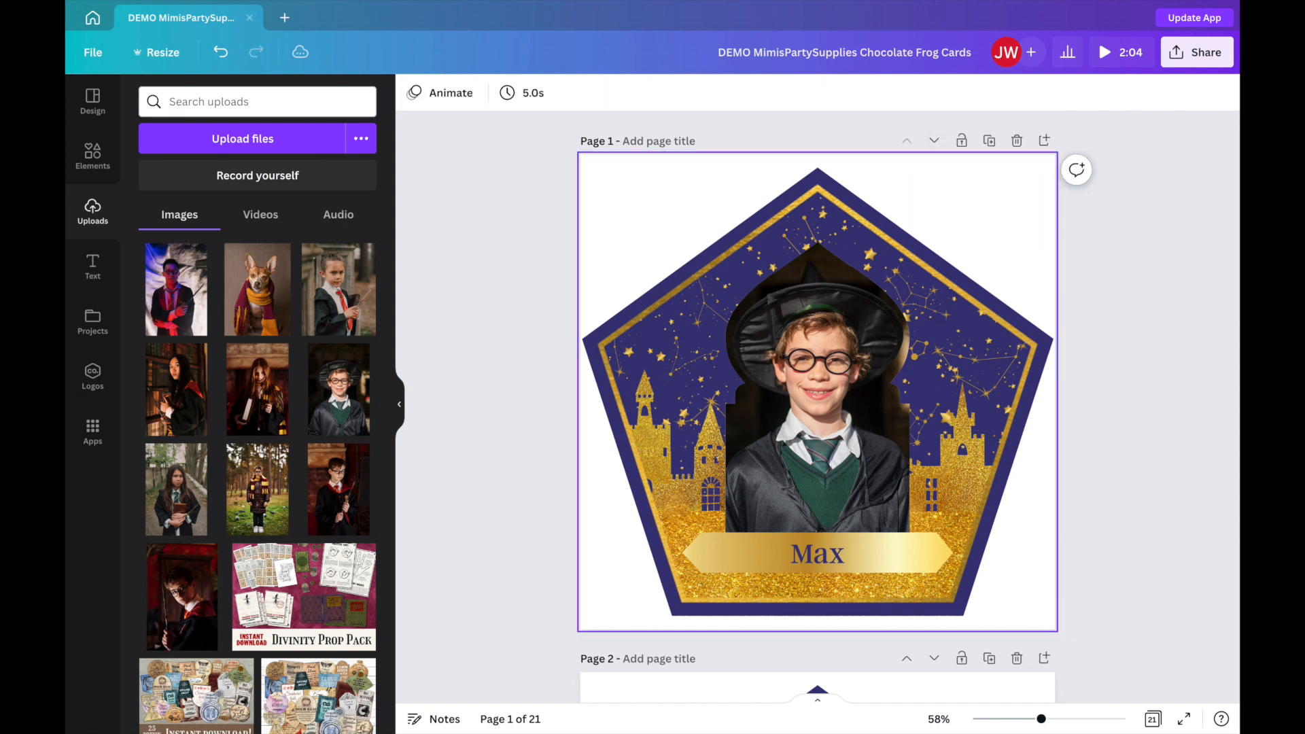
# Set up a download of the design as PNG, limited to pages 1–3.
pyautogui.scroll(-10, 1095, 351)
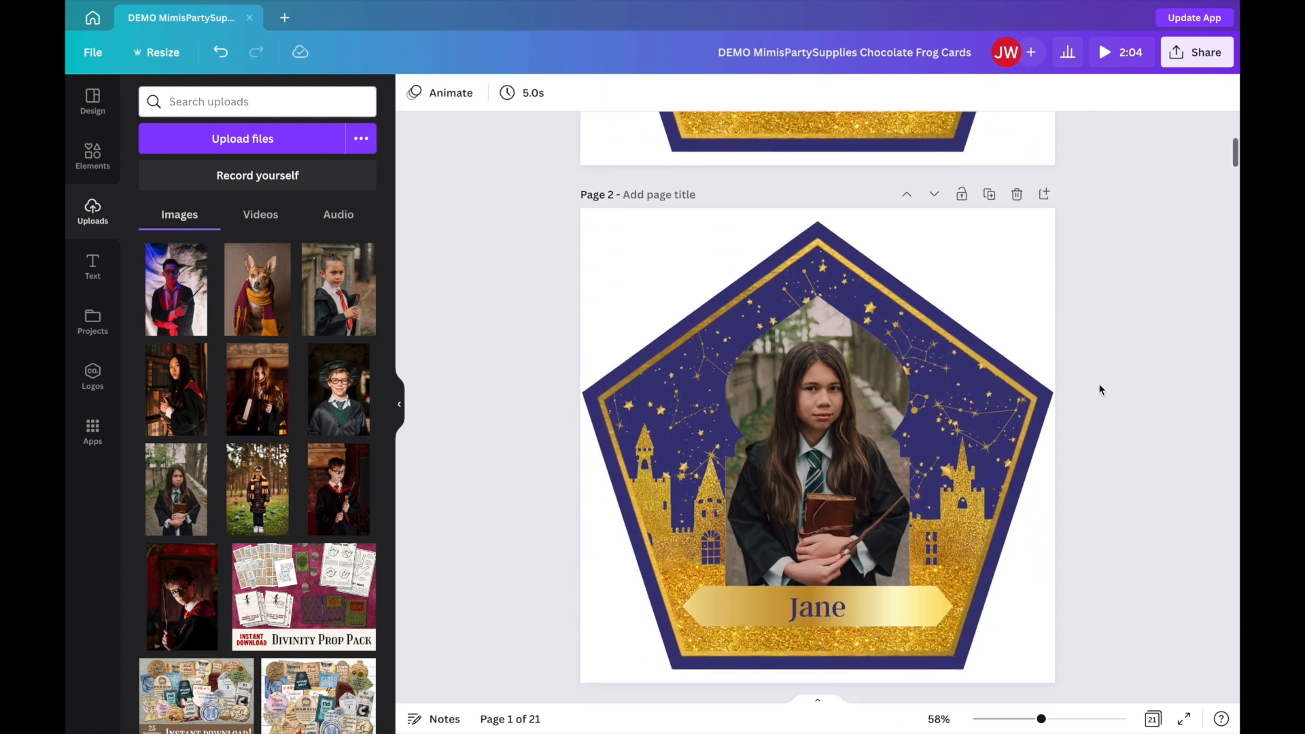
pyautogui.scroll(-2, 1099, 390)
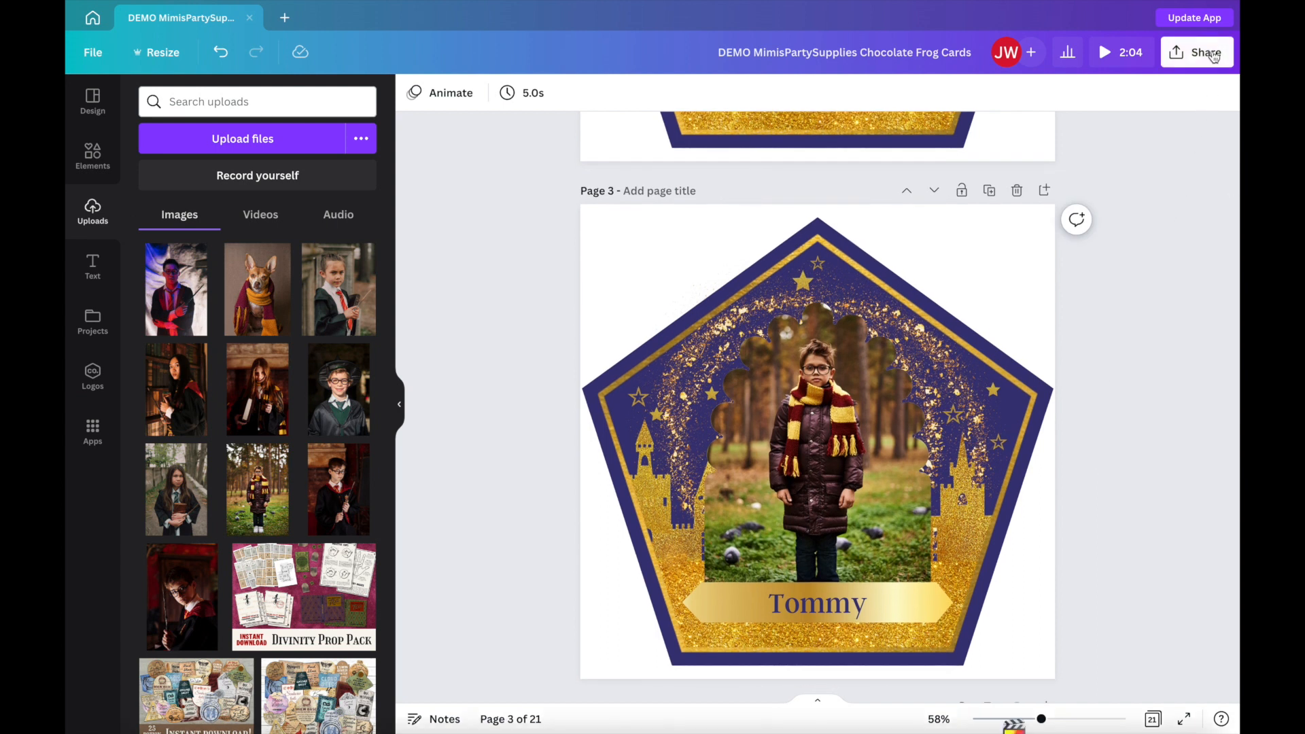
pyautogui.click(1214, 54)
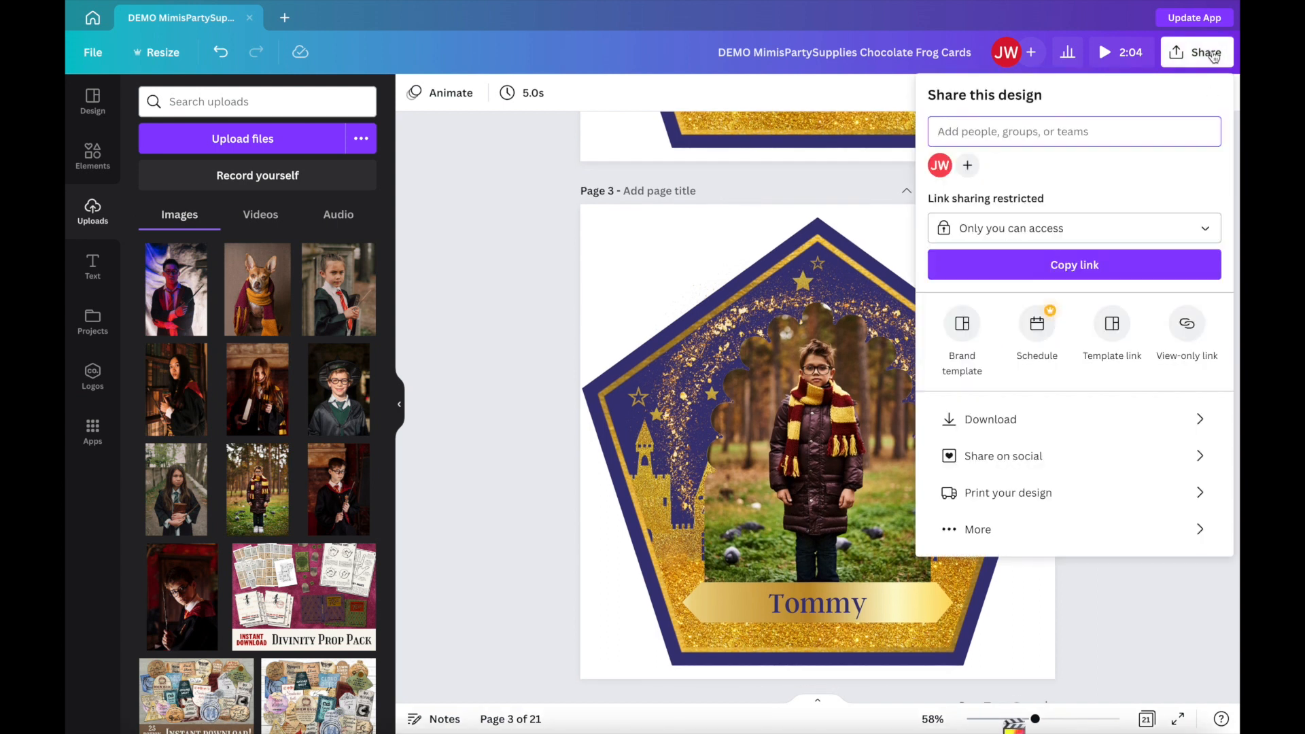
pyautogui.click(1030, 418)
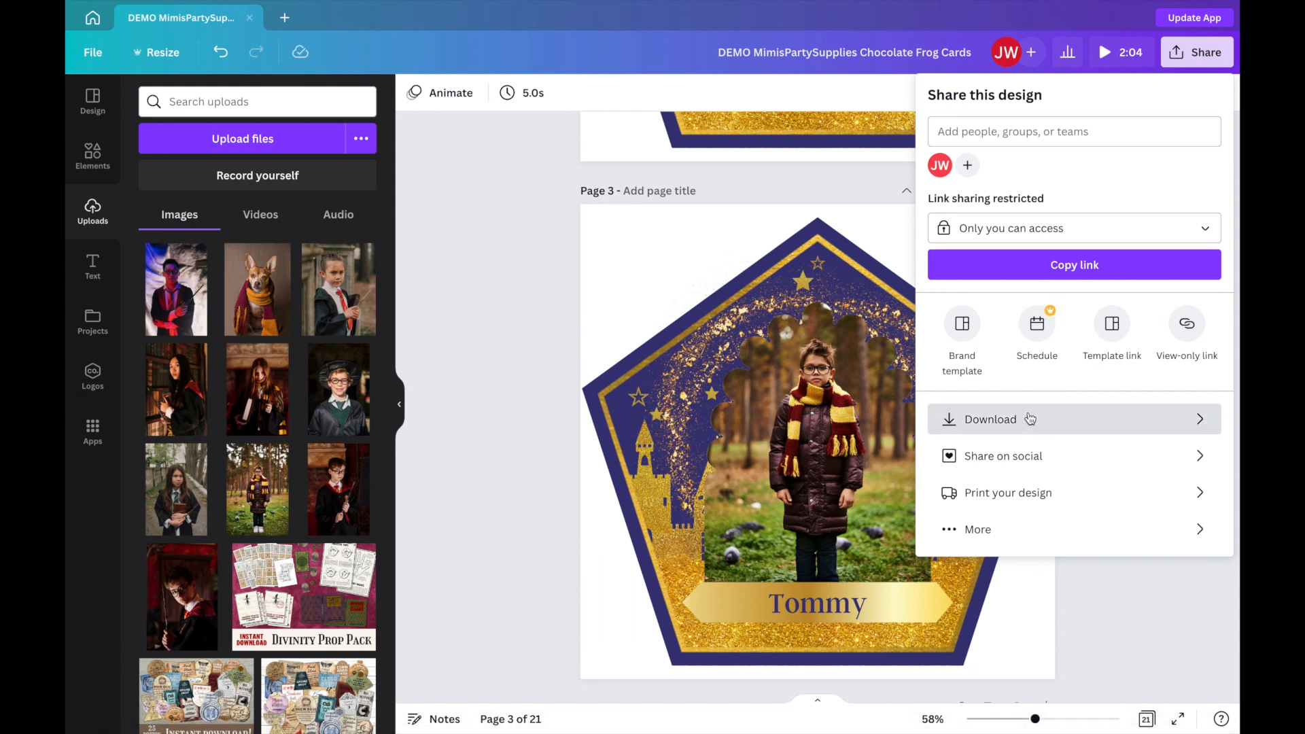
pyautogui.click(1107, 170)
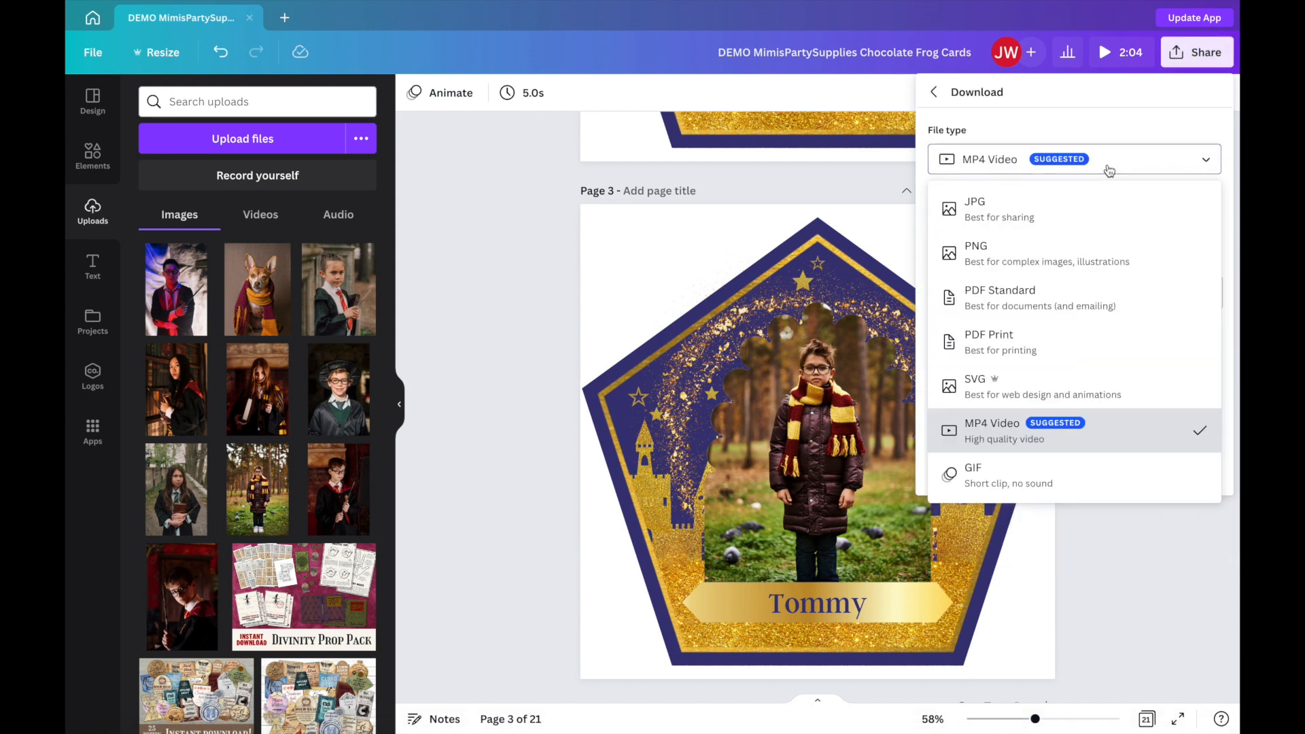
pyautogui.click(1038, 246)
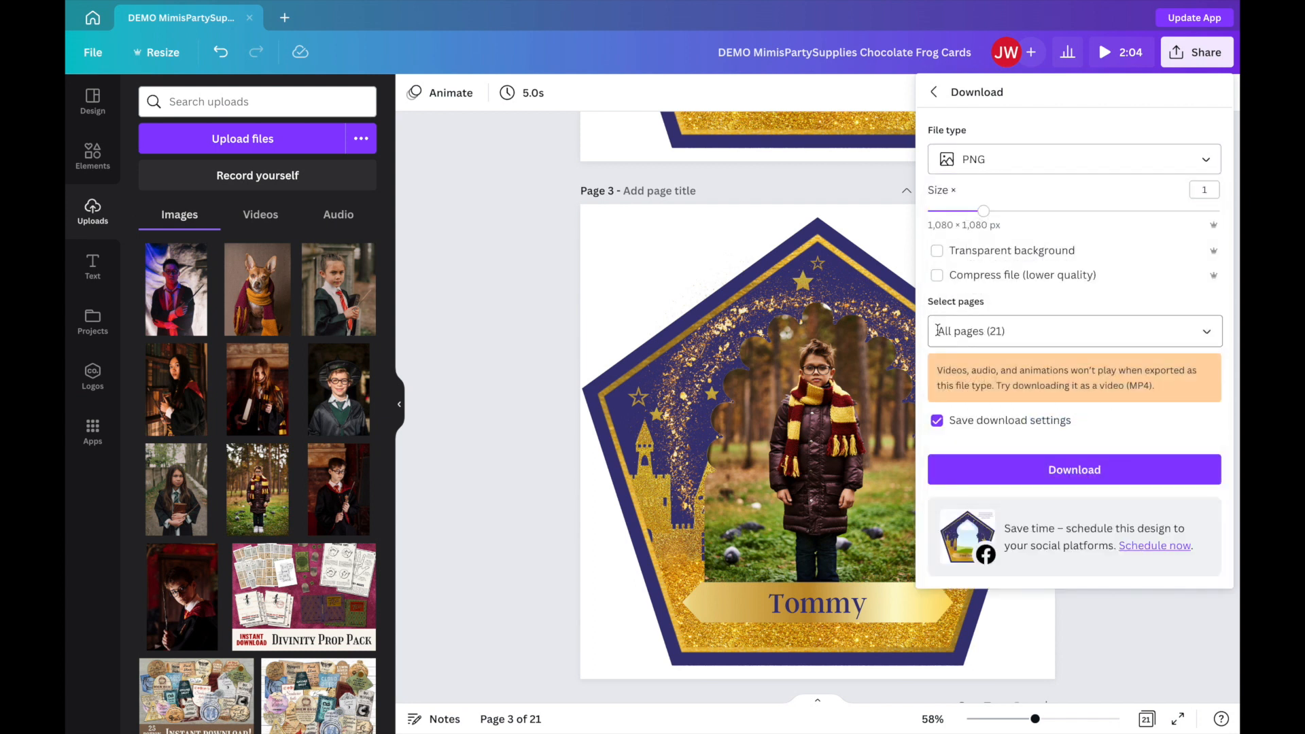
pyautogui.click(972, 331)
pyautogui.press('BackSpace')
pyautogui.write('3')
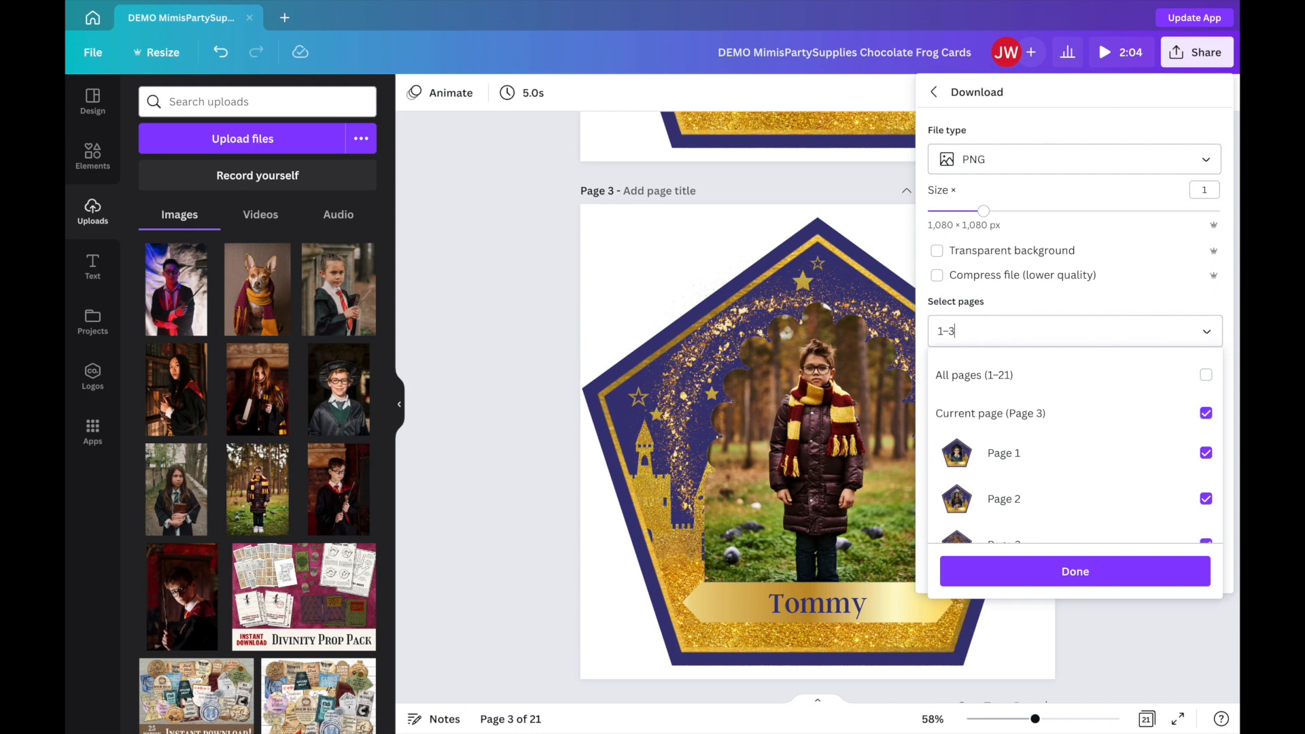
pyautogui.click(1073, 298)
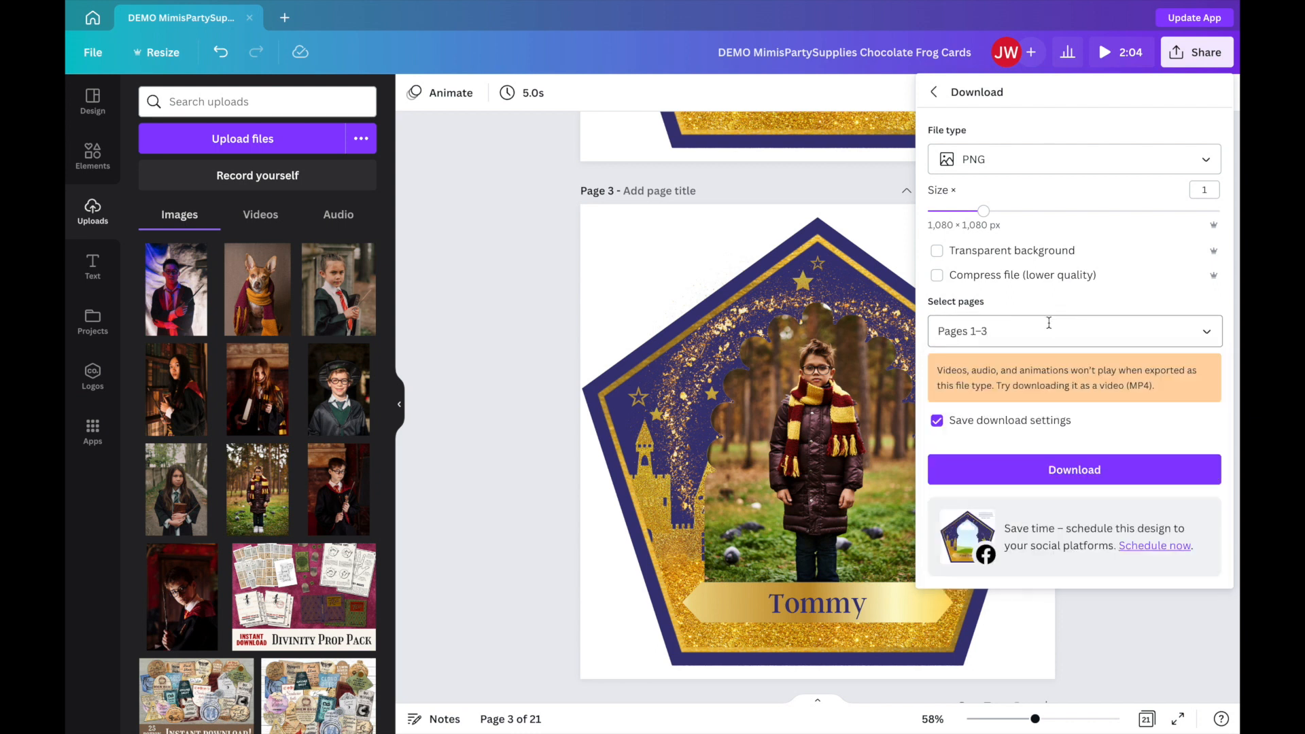
# Reselect pages 1–3 individually in the download's page selection and download them as PNG images.
pyautogui.click(1050, 322)
pyautogui.click(1206, 418)
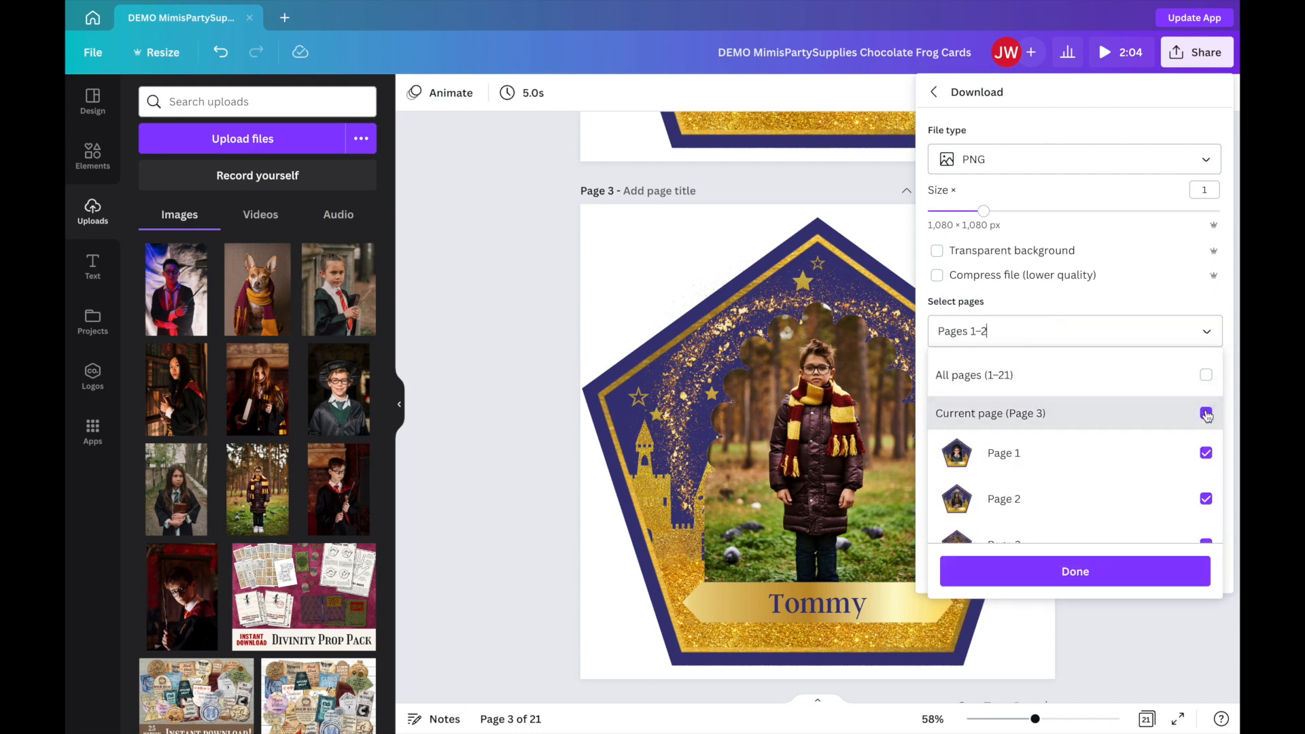
pyautogui.click(1207, 419)
pyautogui.click(1206, 452)
pyautogui.click(1205, 499)
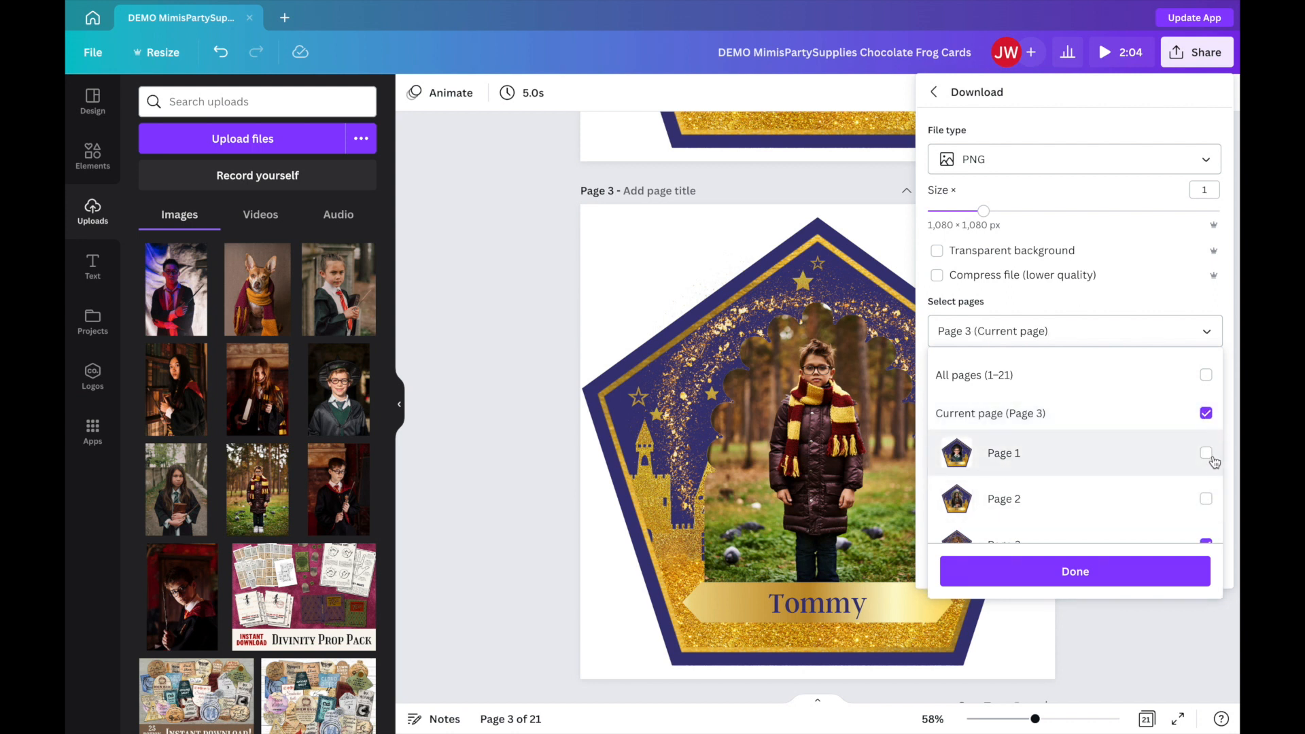
pyautogui.click(1207, 453)
pyautogui.click(1207, 500)
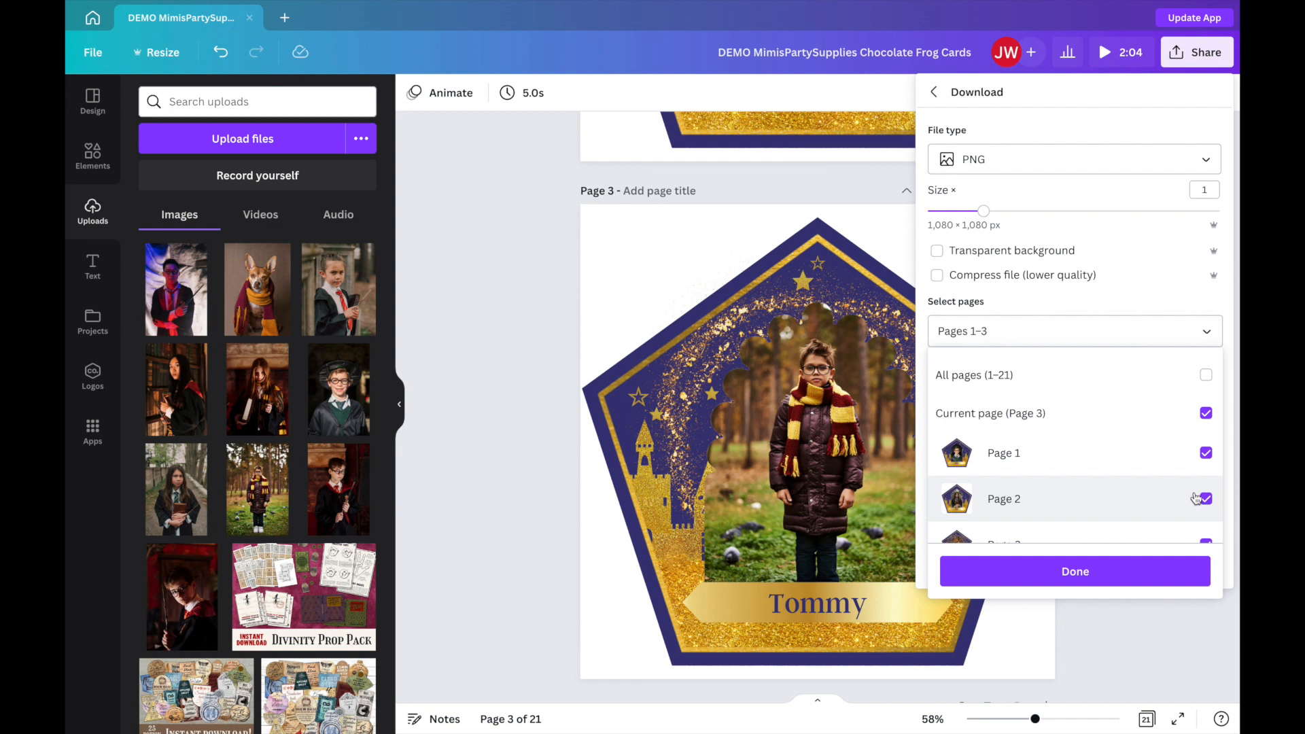
pyautogui.scroll(-1, 1196, 498)
pyautogui.click(1214, 302)
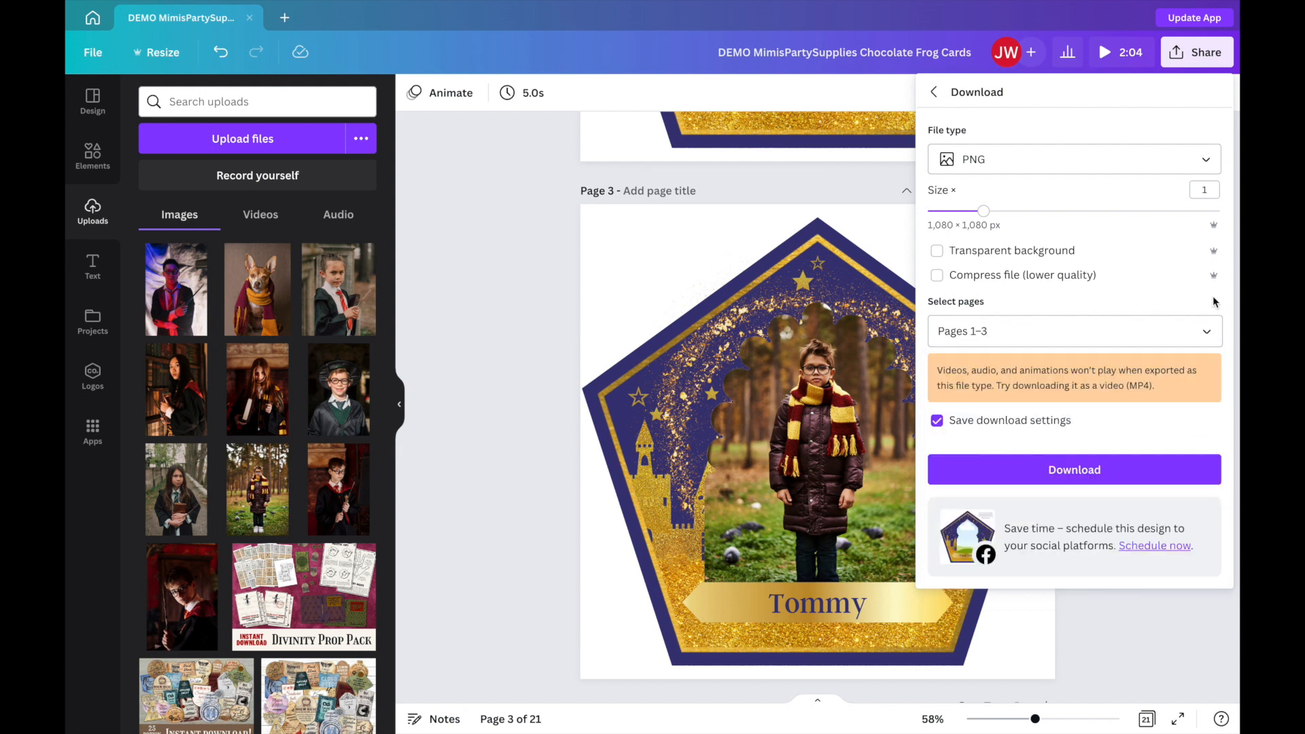
pyautogui.click(1058, 466)
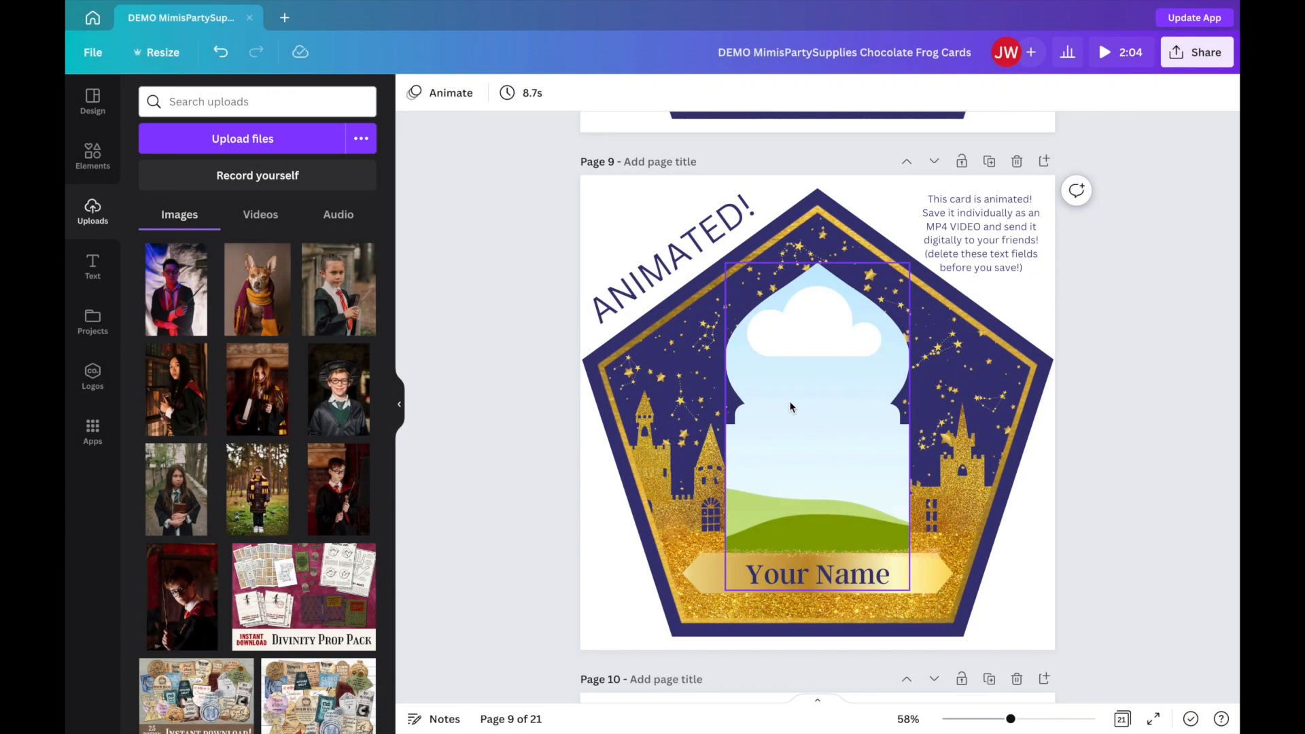
# Fill the frame of the animated card on page 9 with the photo of the dog in the scarf.
pyautogui.click(791, 406)
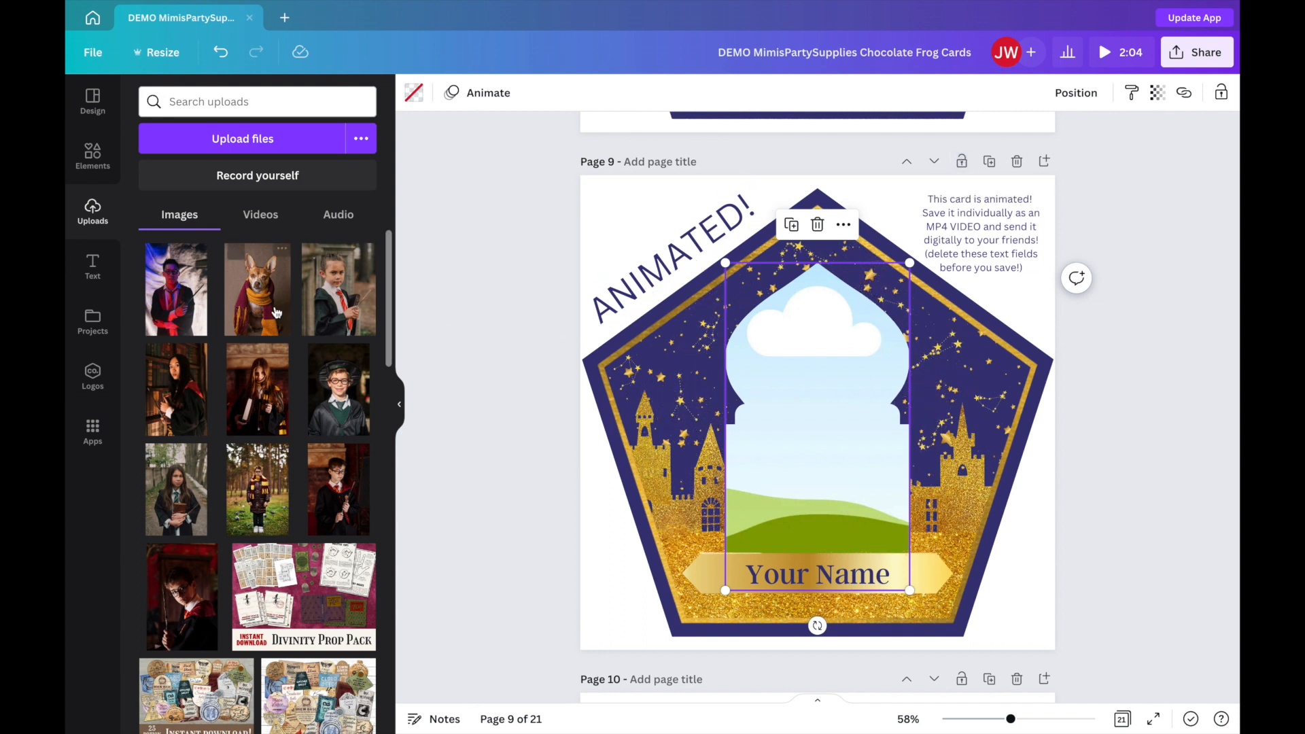
pyautogui.moveTo(257, 278); pyautogui.dragTo(818, 399)
pyautogui.doubleClick(797, 416)
pyautogui.doubleClick(809, 409)
pyautogui.doubleClick(821, 401)
pyautogui.click(1119, 459)
pyautogui.click(1119, 459)
# Delete the instruction text and the slanted "ANIMATED!" label from the card on page 9.
pyautogui.click(1025, 240)
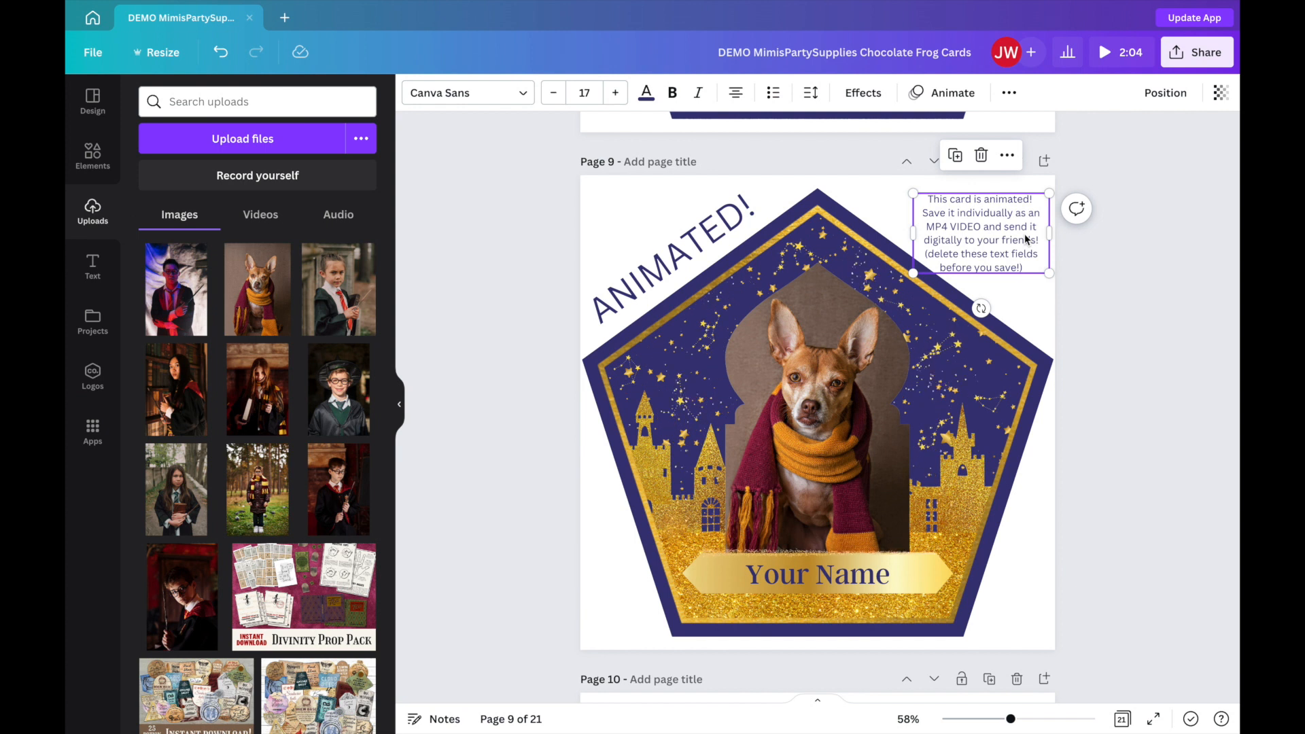
pyautogui.press('Delete')
pyautogui.click(672, 259)
pyautogui.press('Delete')
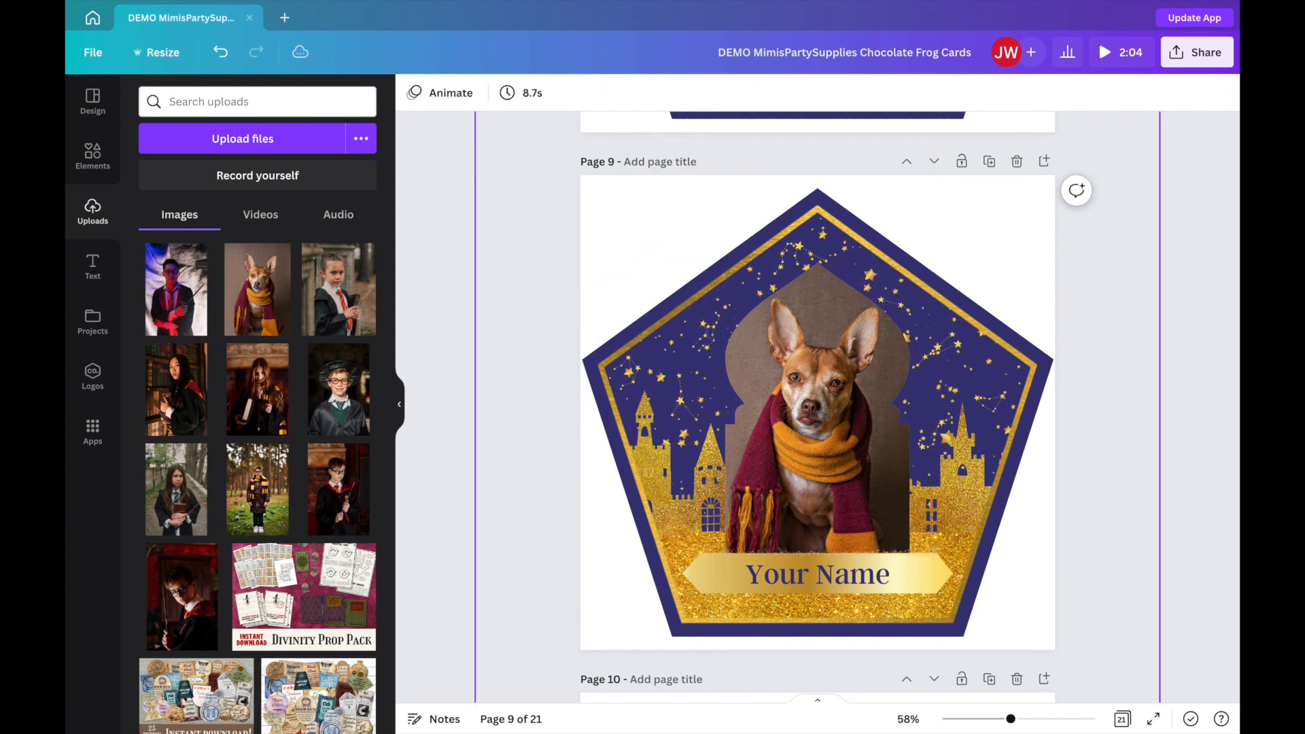
# Download only page 9 as an MP4 Video.
pyautogui.click(1217, 60)
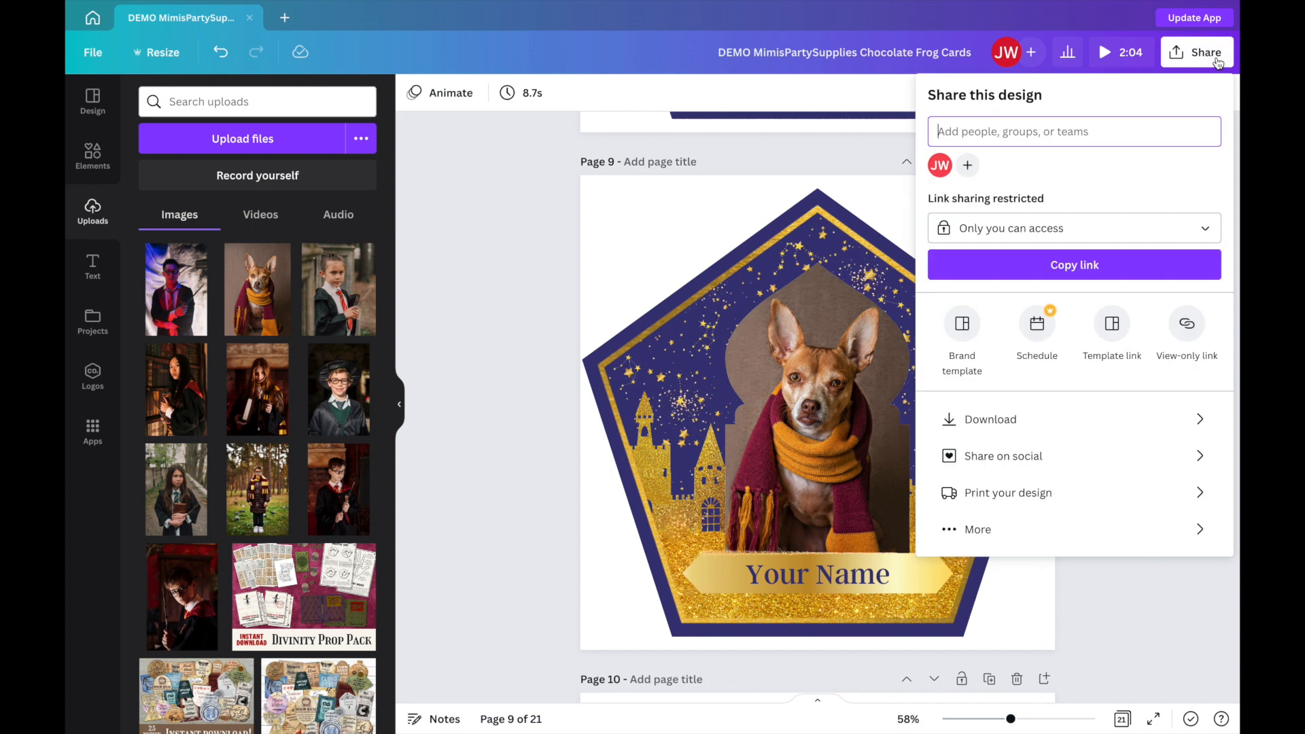
pyautogui.click(1005, 419)
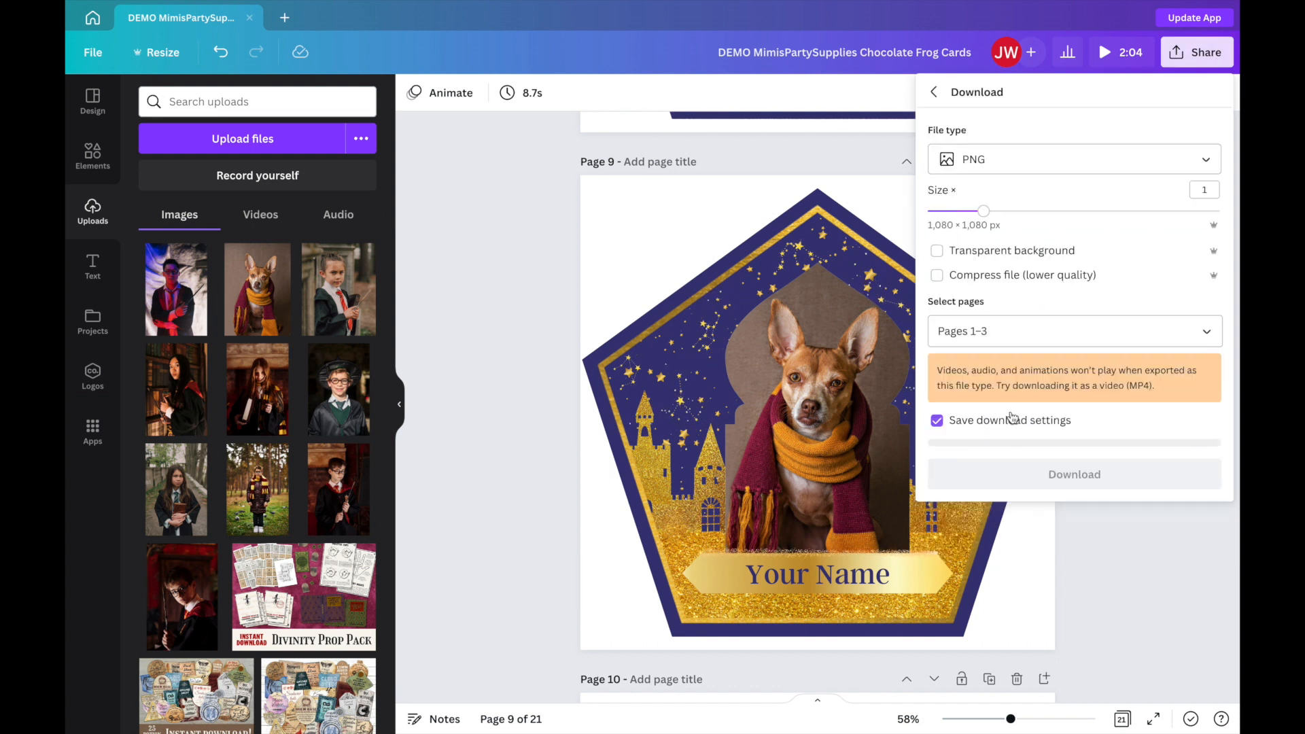
pyautogui.click(998, 336)
pyautogui.press('BackSpace')
pyautogui.press('BackSpace')
pyautogui.press('BackSpace')
pyautogui.write('9')
pyautogui.click(1017, 309)
pyautogui.click(1048, 163)
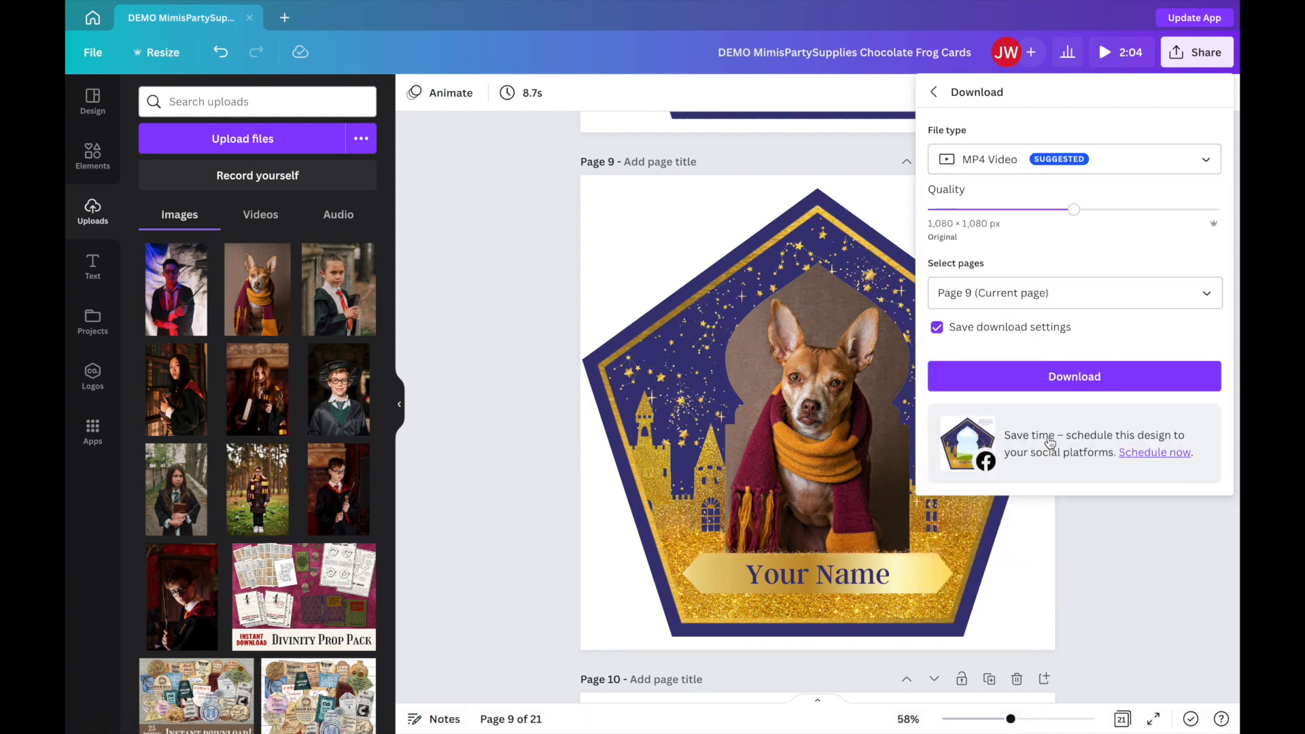
pyautogui.click(1097, 384)
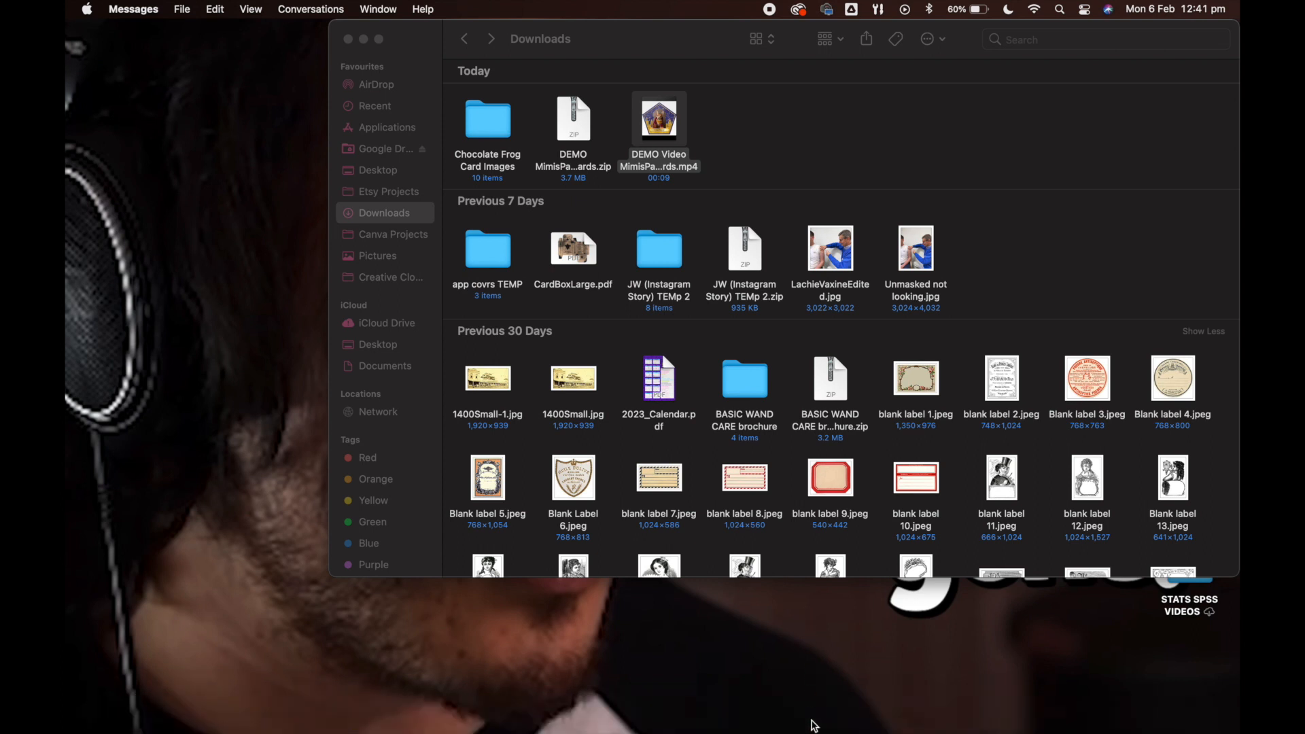
# Switch to Messages and send the contact the downloaded DEMO Video MP4 of the dog card, followed by a short text message.
pyautogui.click(813, 713)
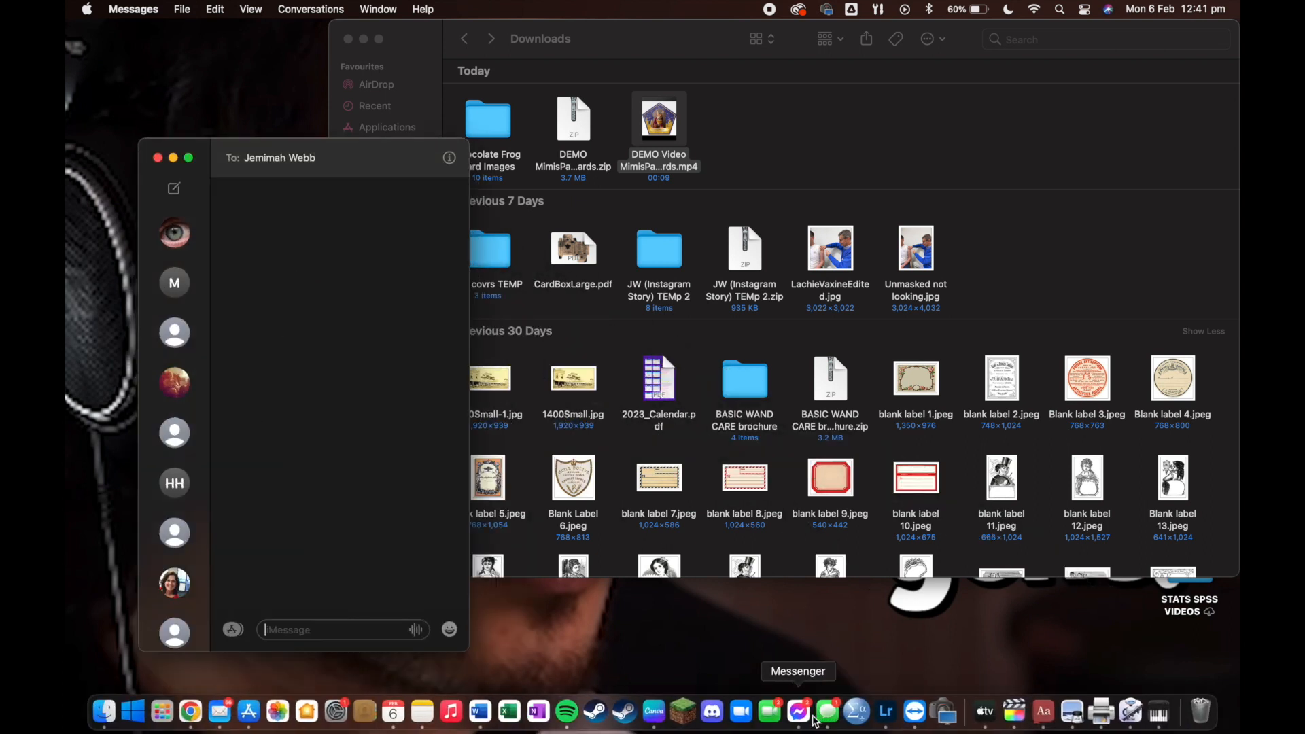
pyautogui.moveTo(673, 114); pyautogui.dragTo(397, 339)
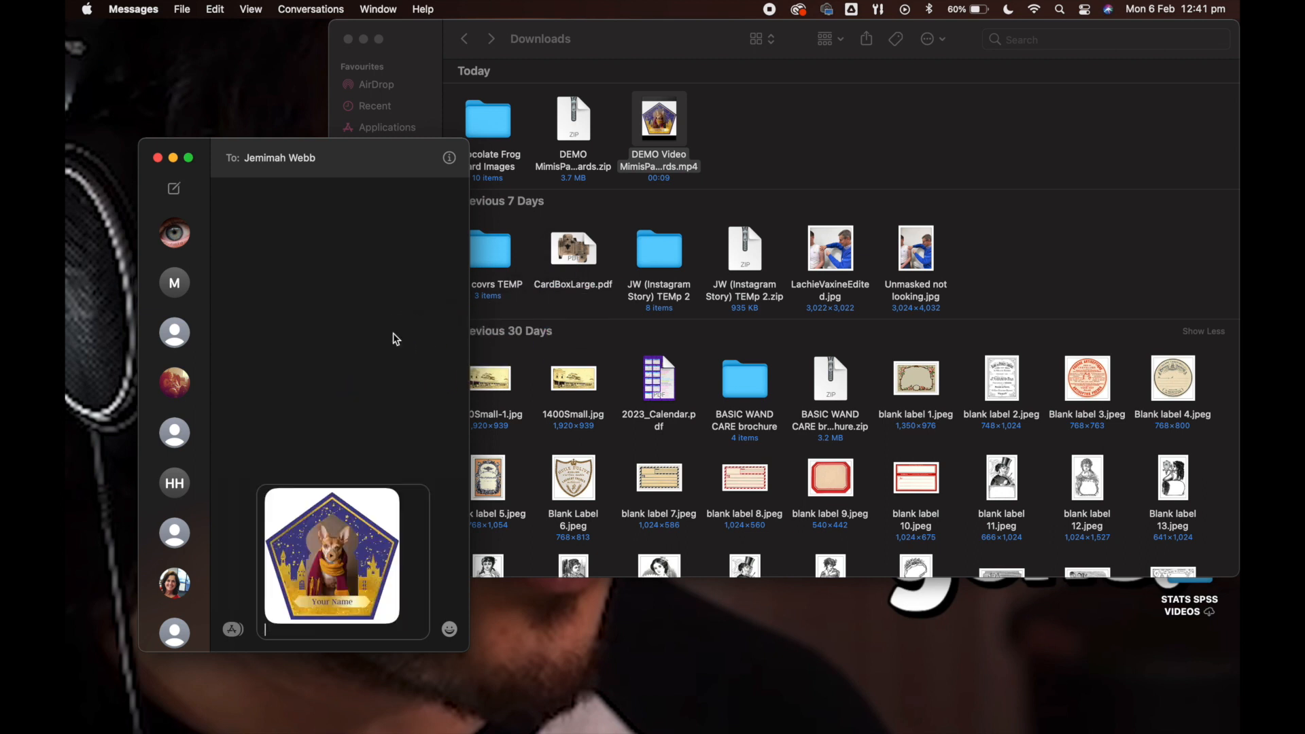
pyautogui.press('Return')
pyautogui.write('ch')
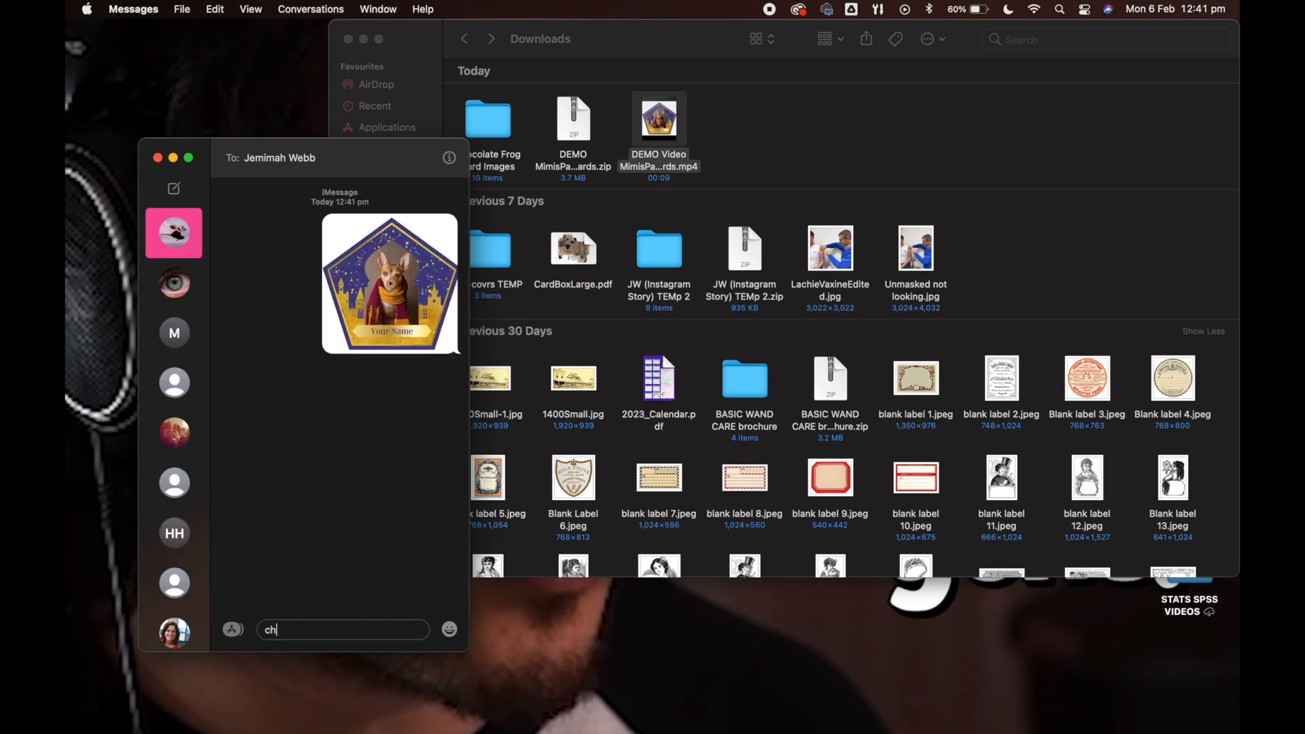
pyautogui.press('Return')
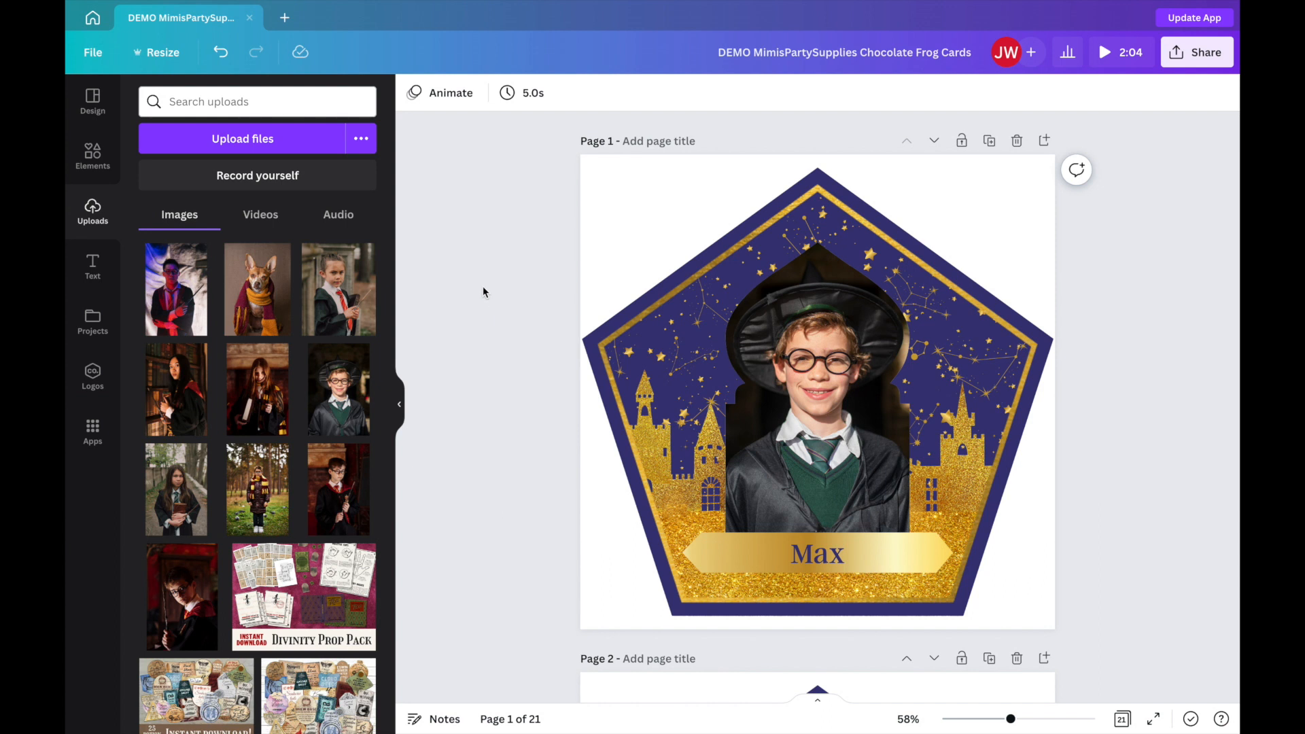
# Search the new design types for "US" and create a US Letter Document in Canva.
pyautogui.click(285, 18)
pyautogui.moveTo(324, 53); pyautogui.dragTo(299, 54)
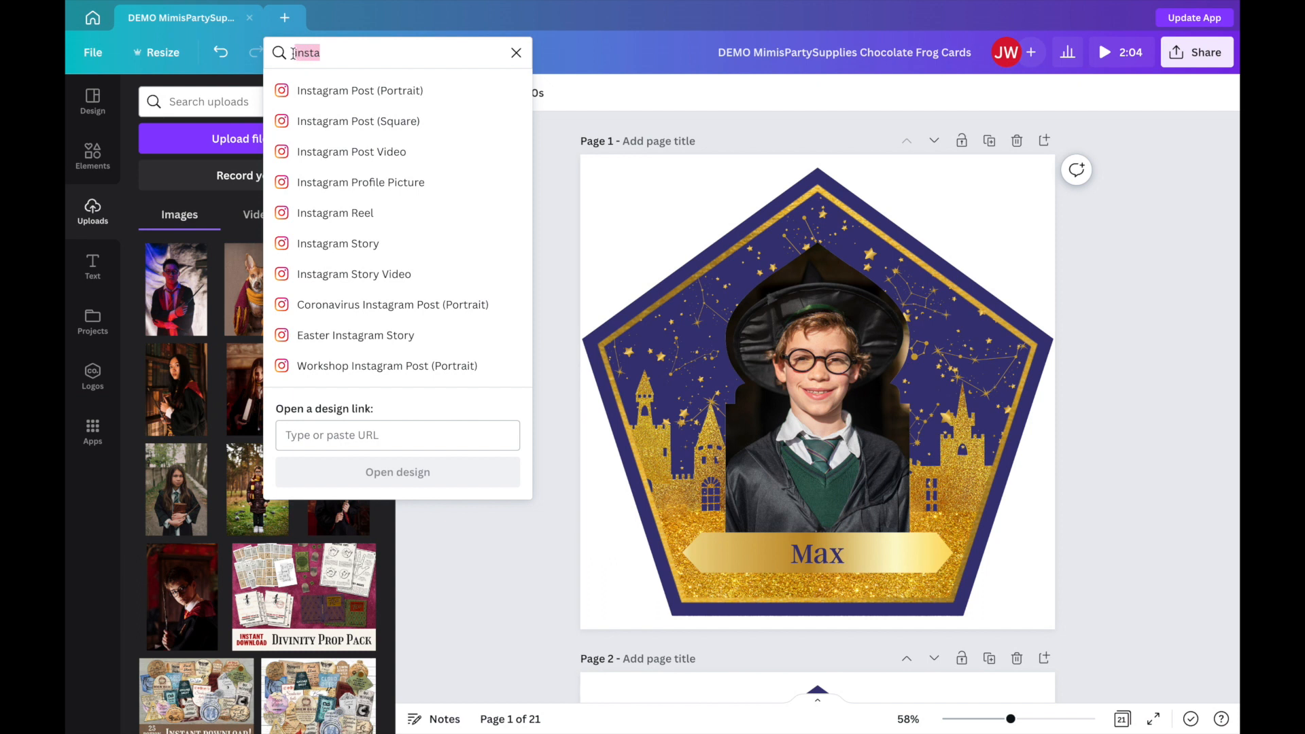
pyautogui.write('US')
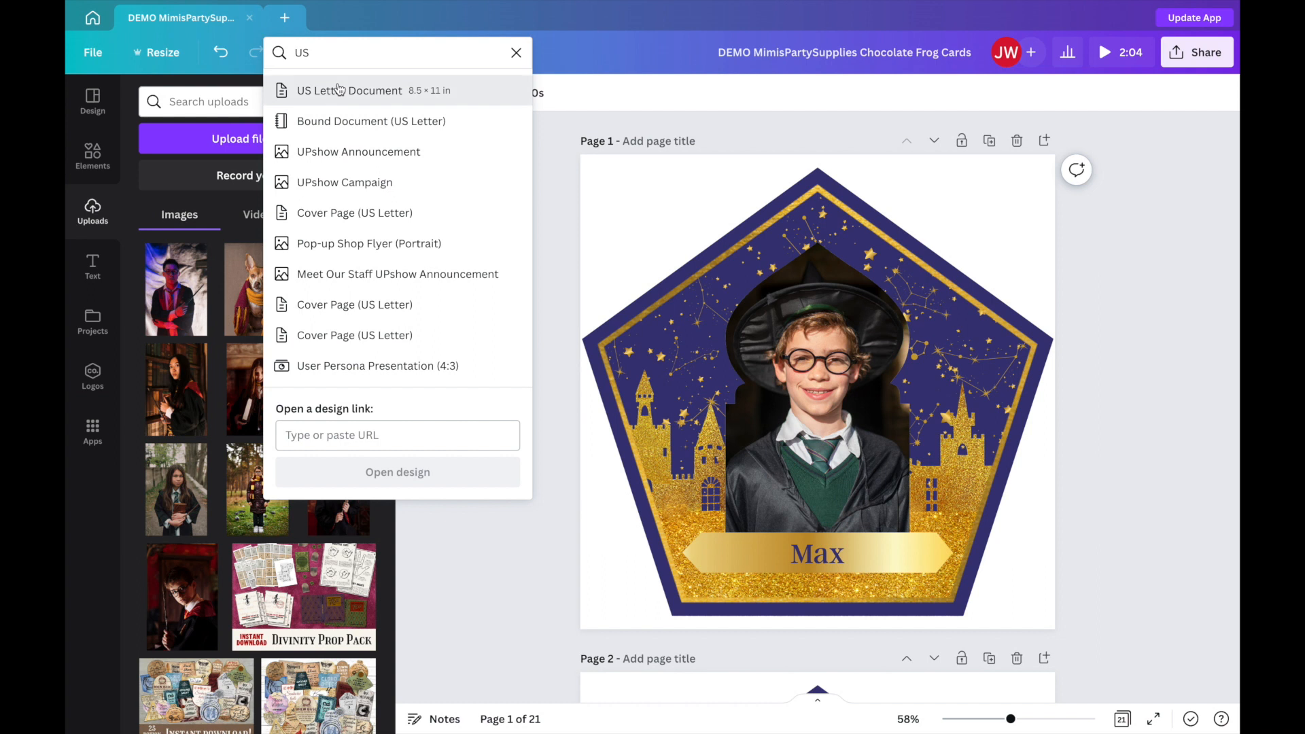
pyautogui.click(338, 91)
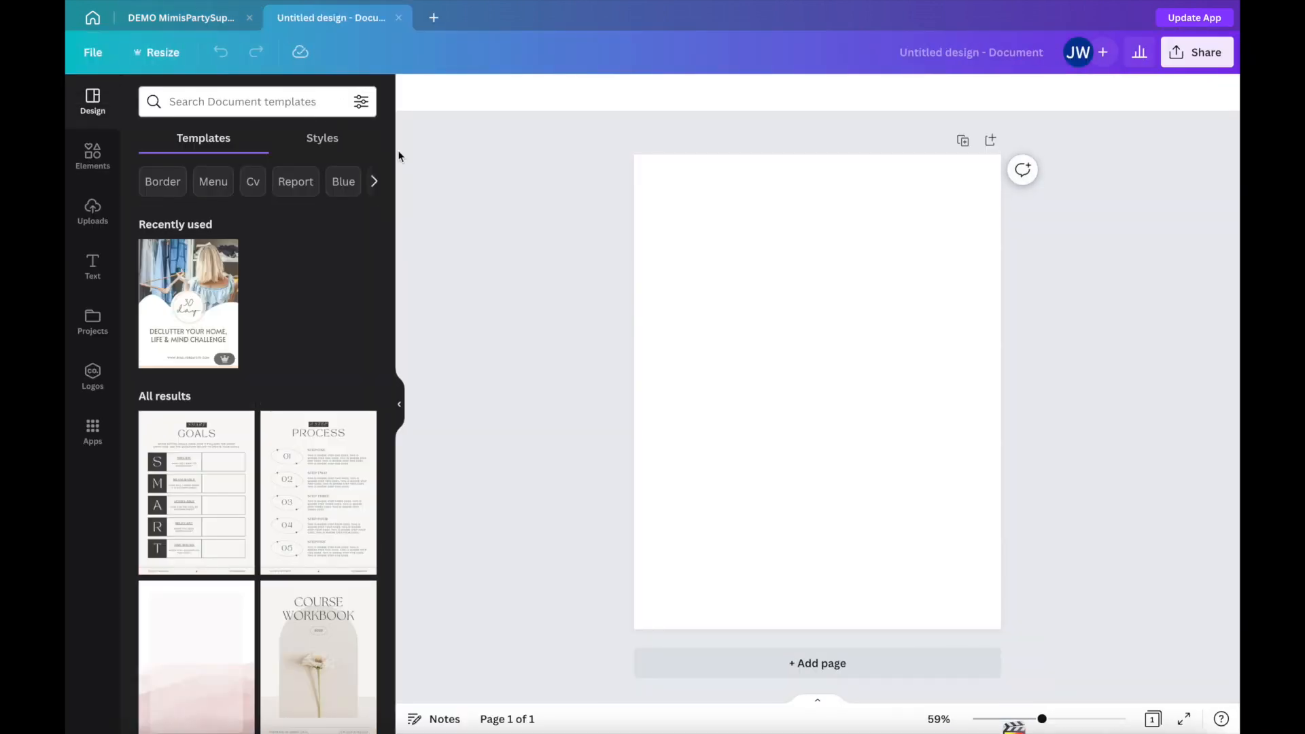
# Upload the card images 1.png, 2.png and 3.png from the DEMO card folder in Downloads.
pyautogui.click(95, 212)
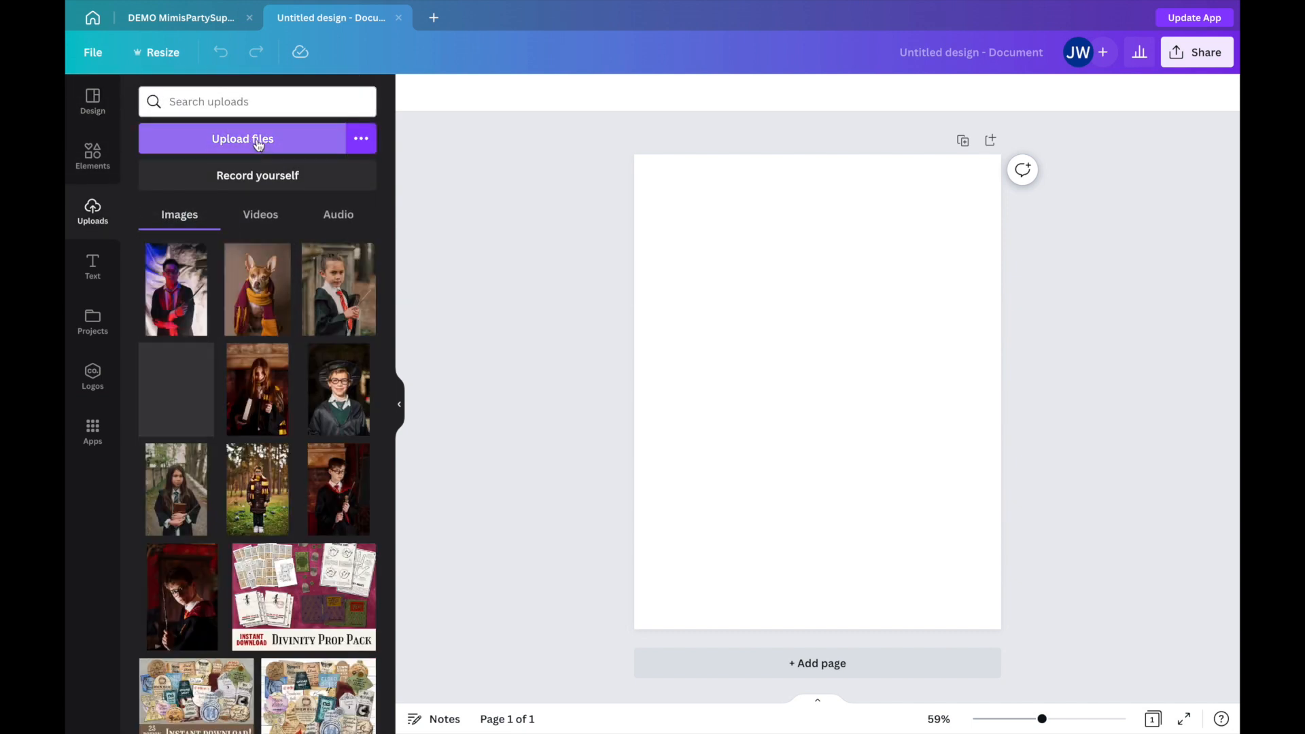
pyautogui.click(258, 140)
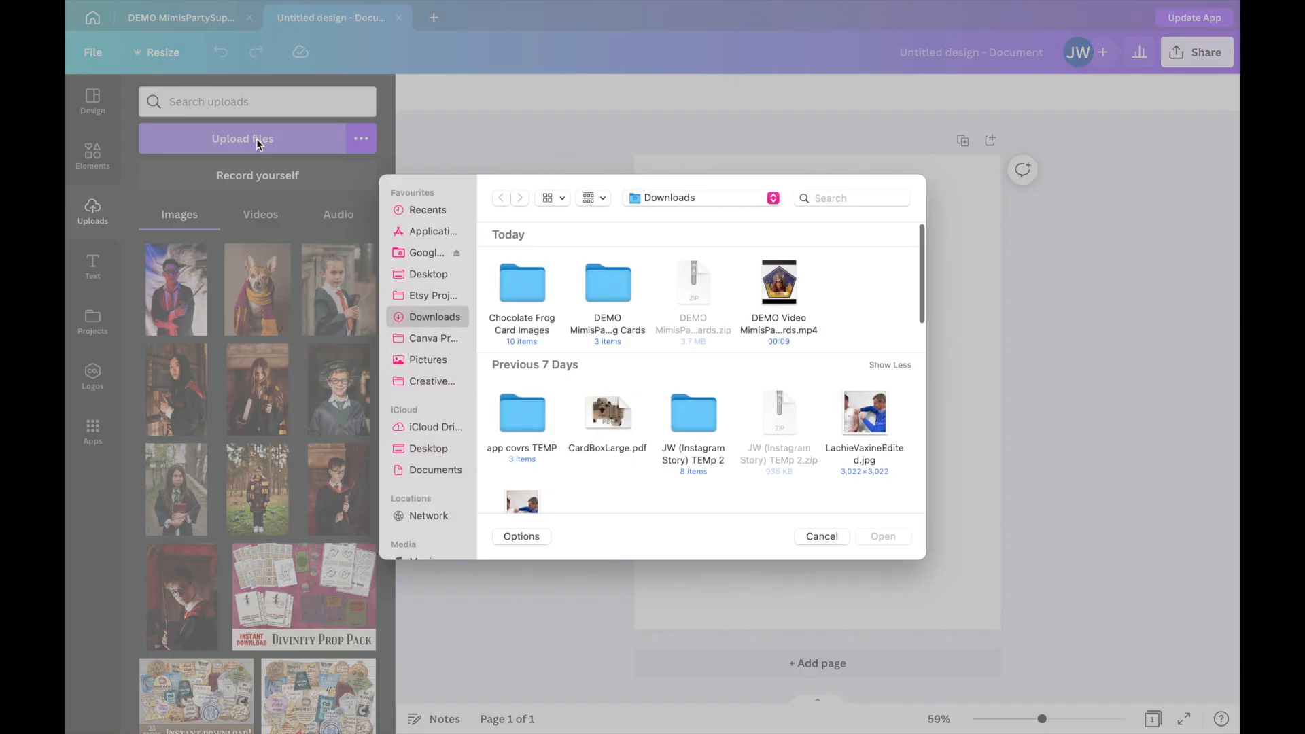
pyautogui.doubleClick(617, 284)
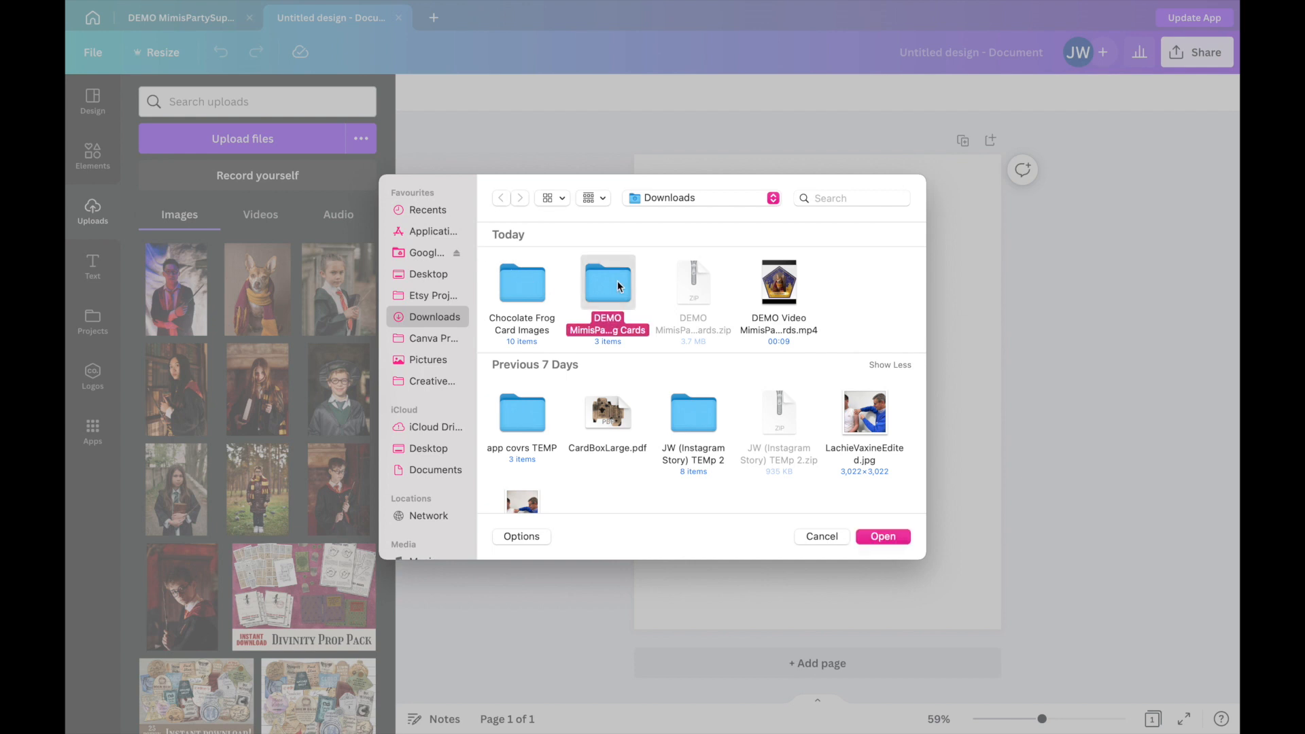
pyautogui.moveTo(732, 286); pyautogui.dragTo(495, 257)
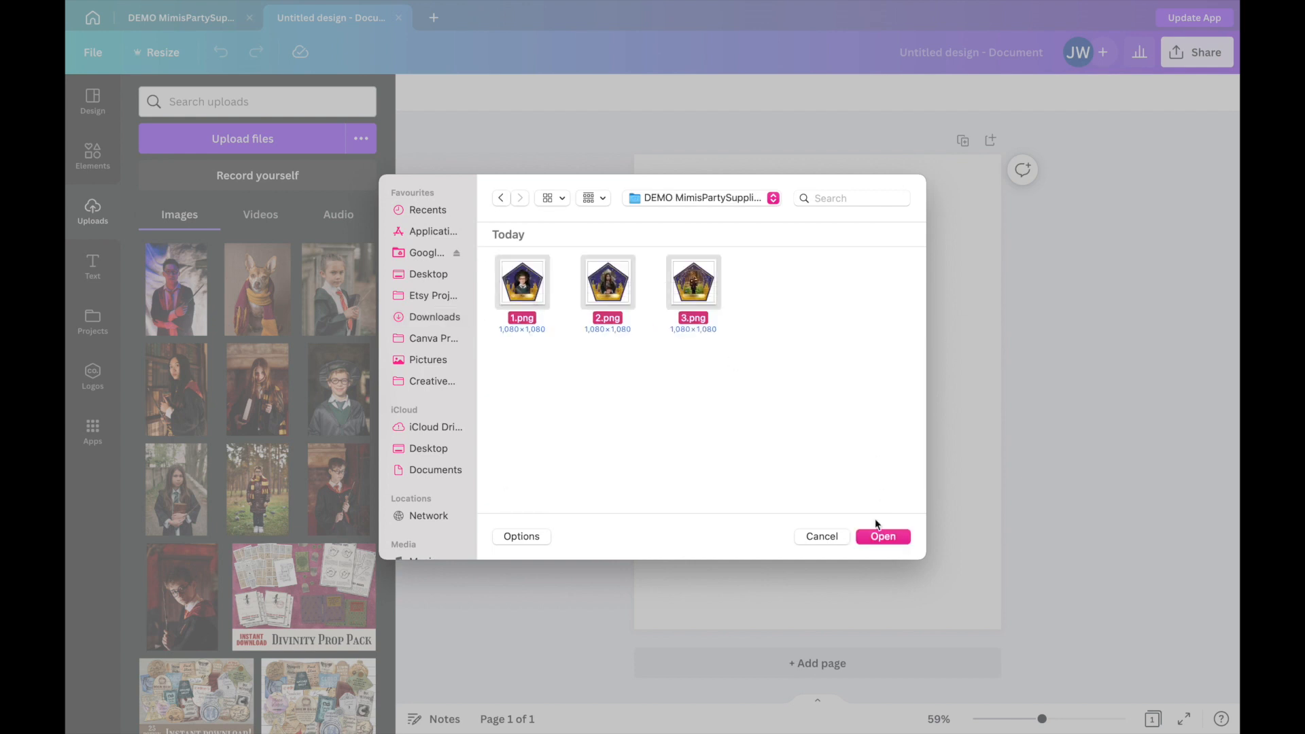
pyautogui.click(881, 536)
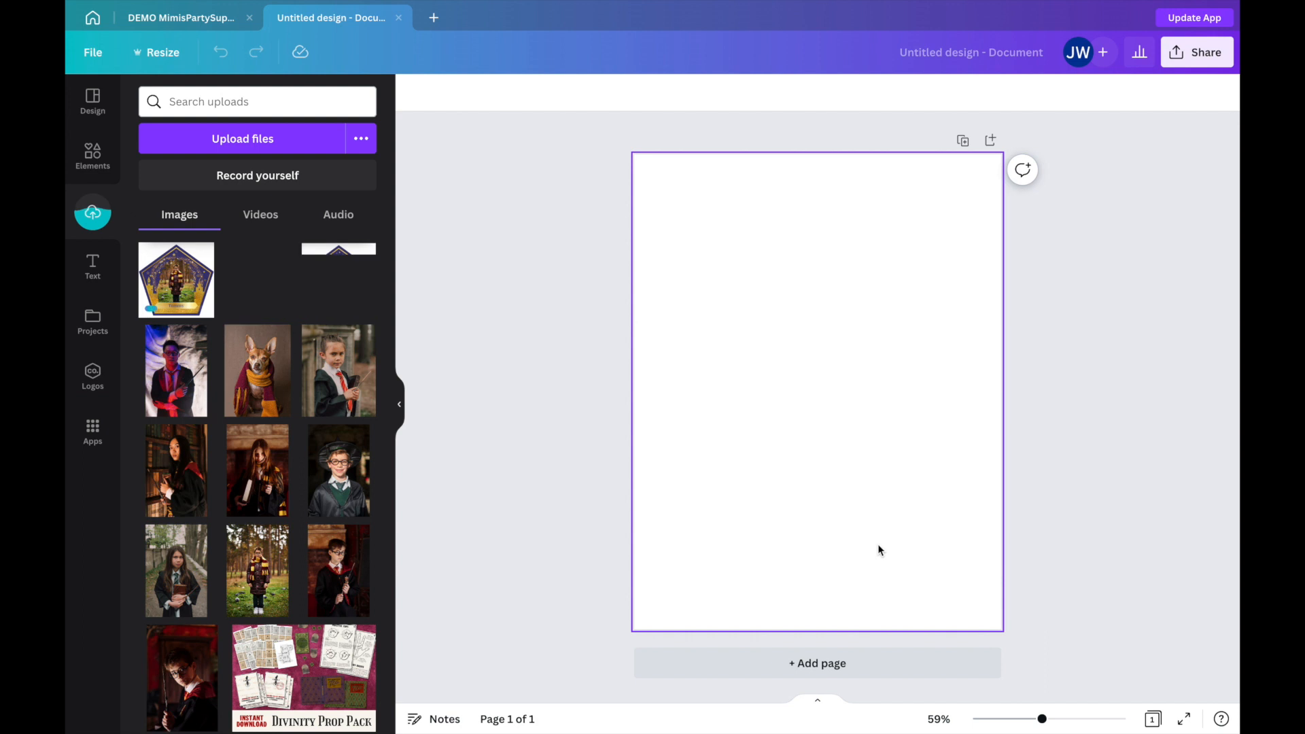
# Add the uploaded card of the girl in a school robe to the page, shrinking it into the page's upper-left corner.
pyautogui.click(331, 292)
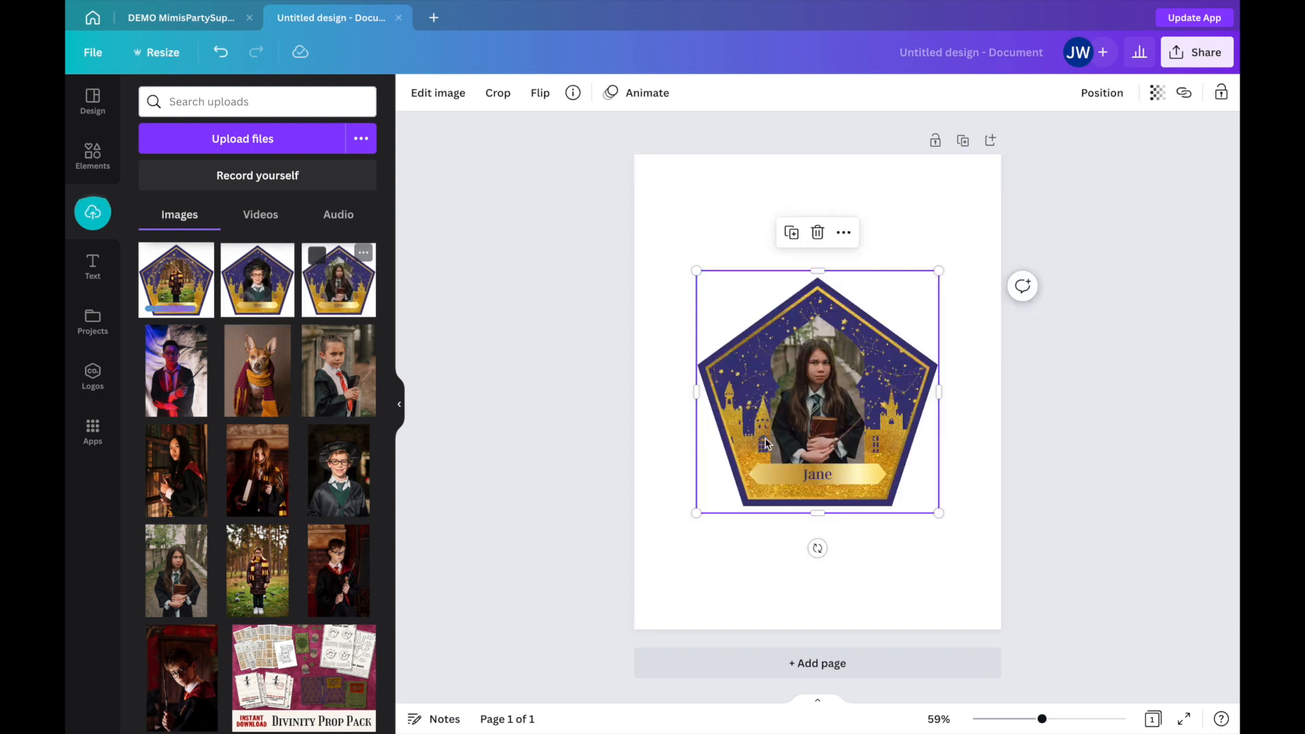
pyautogui.moveTo(938, 508); pyautogui.dragTo(739, 289)
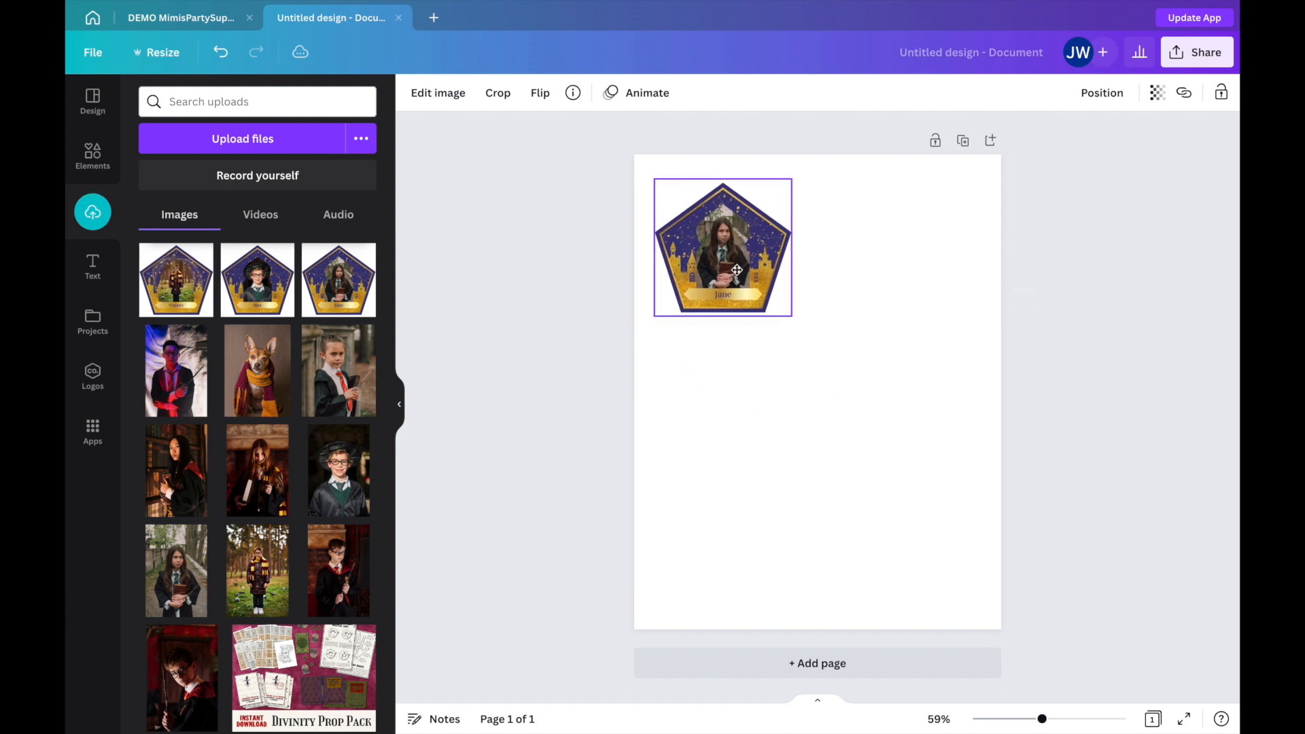
pyautogui.click(265, 297)
pyautogui.moveTo(941, 514); pyautogui.dragTo(855, 430)
pyautogui.moveTo(781, 368); pyautogui.dragTo(736, 274)
pyautogui.moveTo(815, 334); pyautogui.dragTo(788, 314)
pyautogui.moveTo(728, 260); pyautogui.dragTo(879, 261)
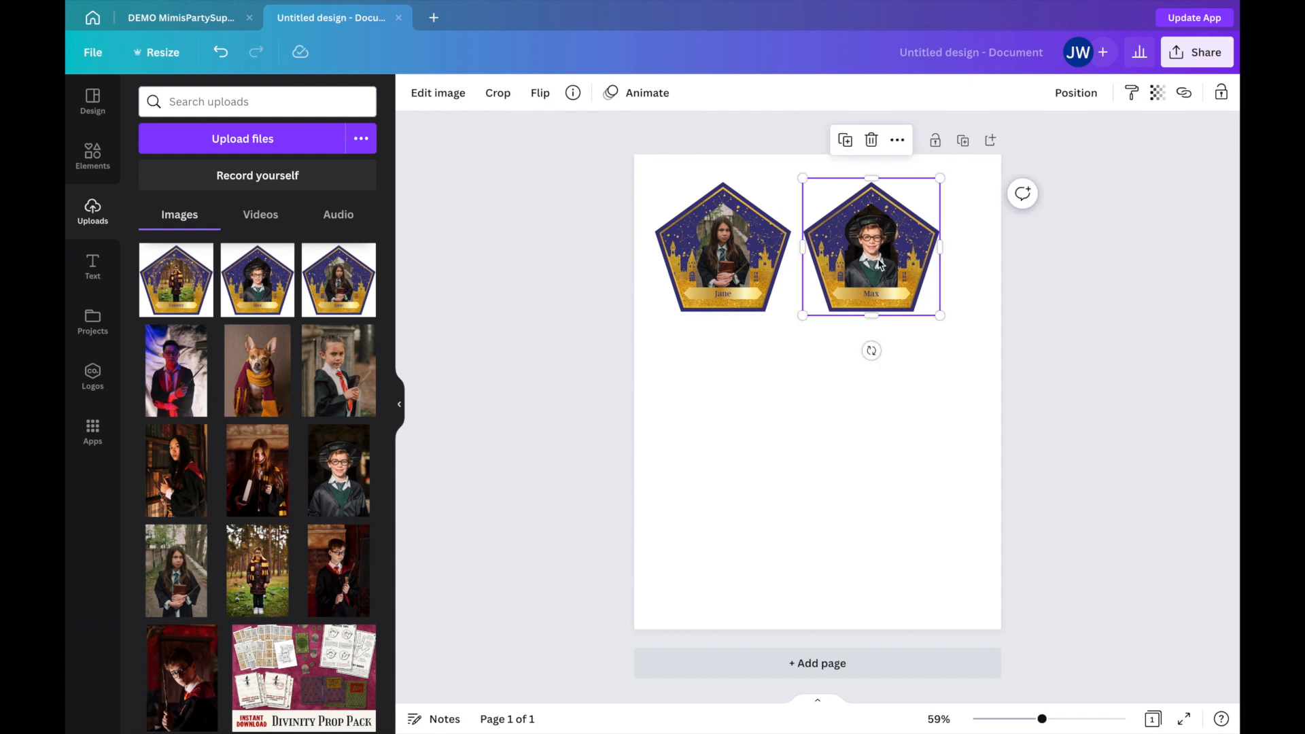
pyautogui.press('Delete')
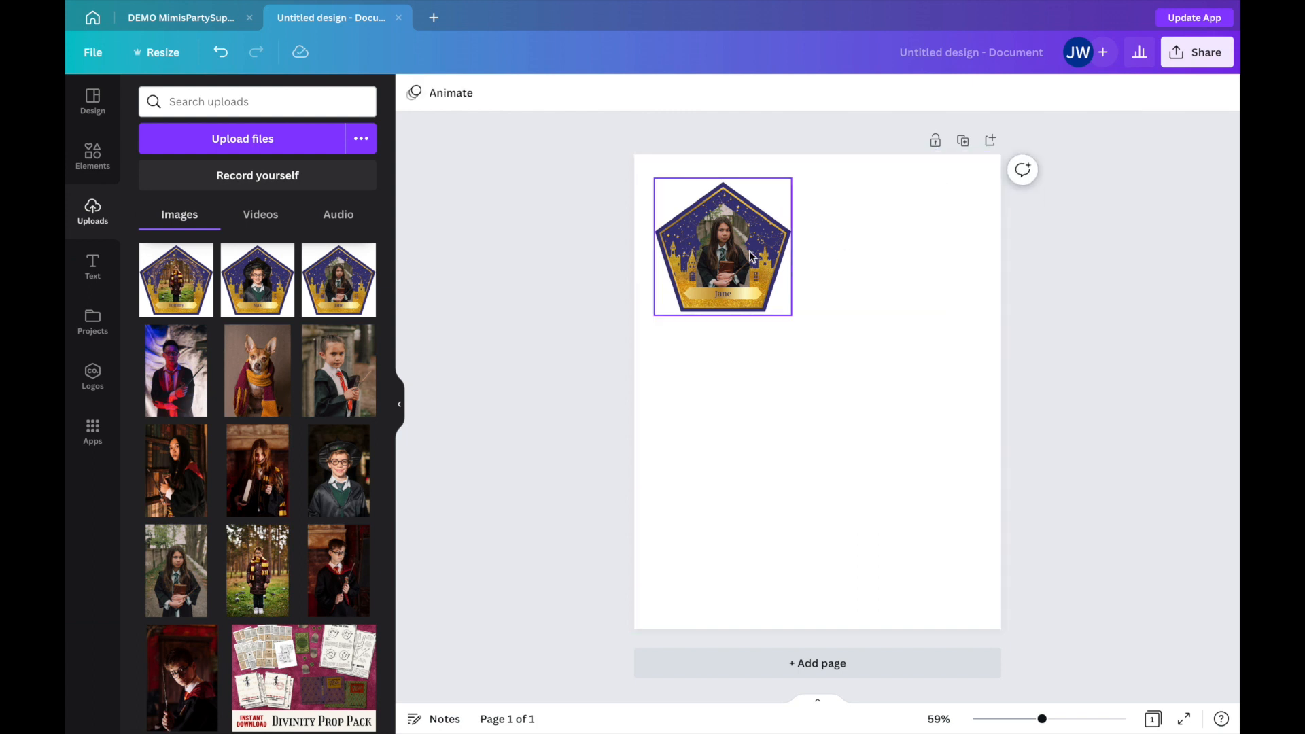
# Duplicate the girl's card twice, placing one copy beside the original and the other directly below it.
pyautogui.click(752, 257)
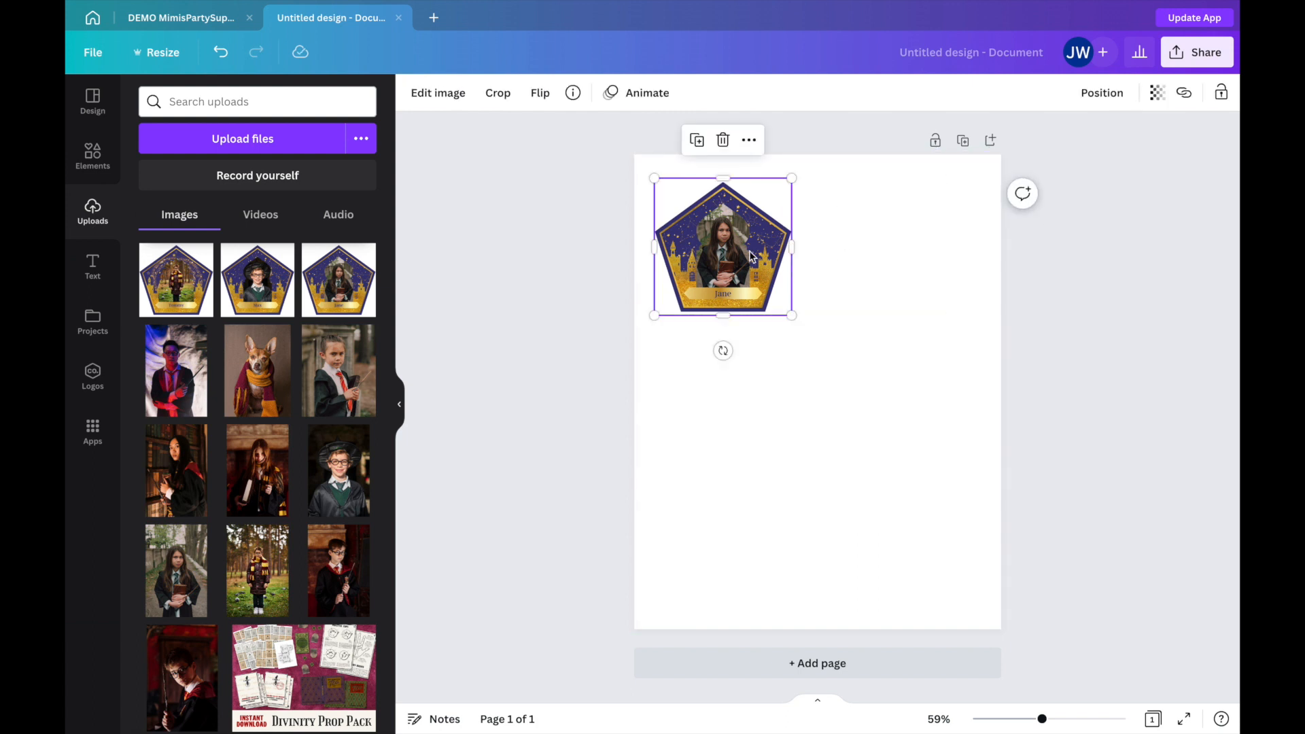
pyautogui.click(697, 142)
pyautogui.moveTo(732, 275); pyautogui.dragTo(870, 270)
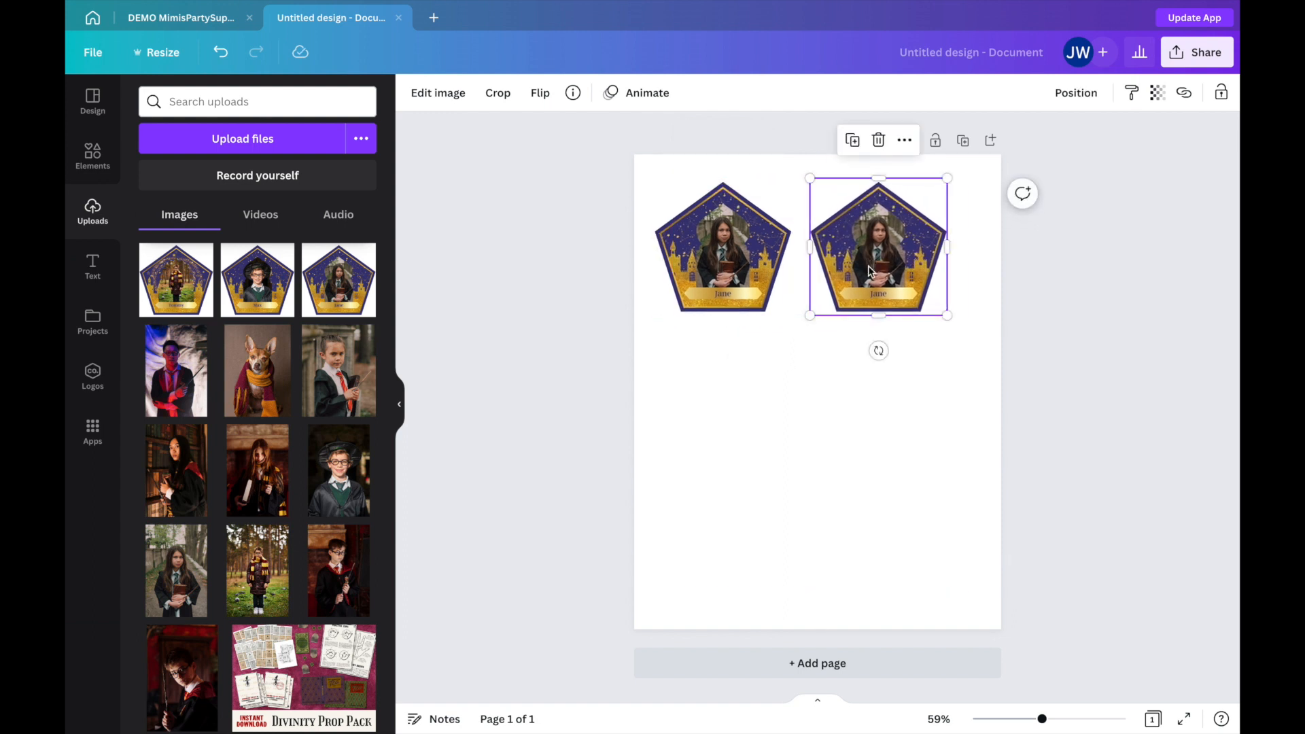
pyautogui.click(853, 140)
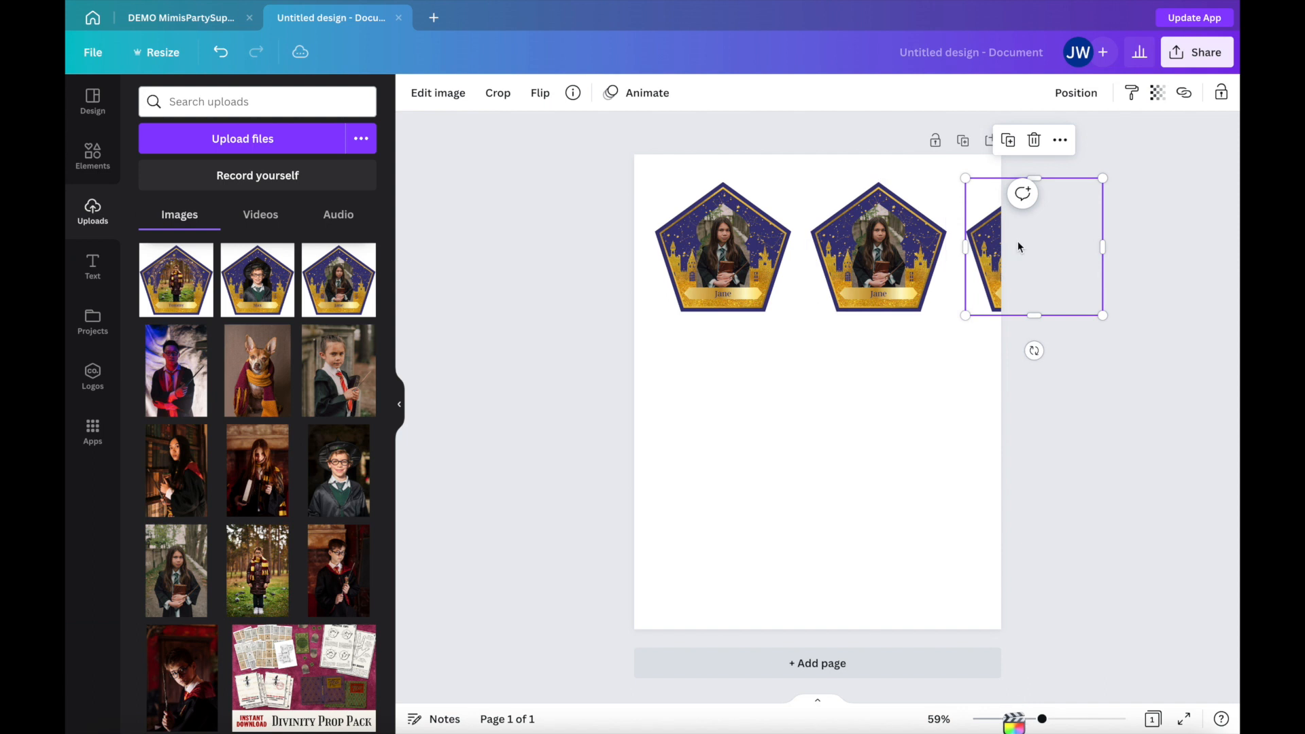
pyautogui.moveTo(997, 243); pyautogui.dragTo(686, 389)
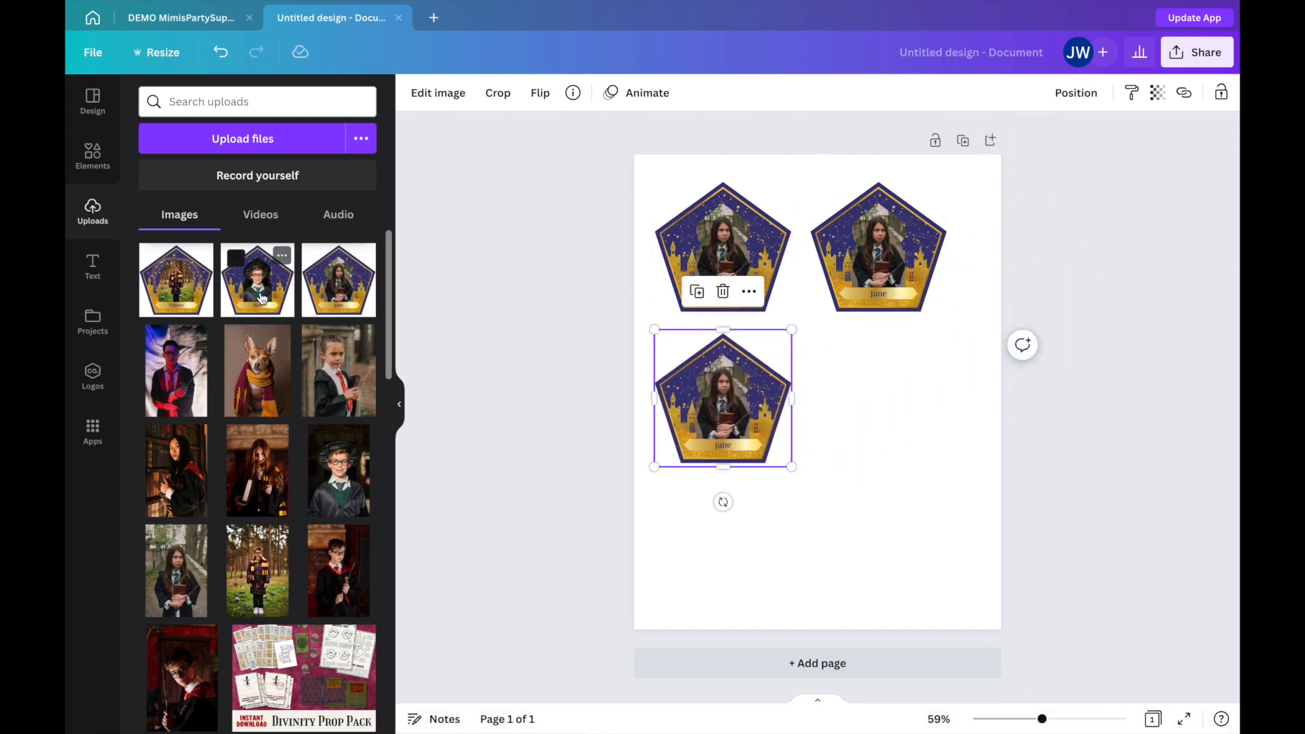
# Replace the page's upper-left card image with the hat-wearing boy's card and the lower one with the scarf-wearing child's card.
pyautogui.moveTo(263, 297); pyautogui.dragTo(707, 257)
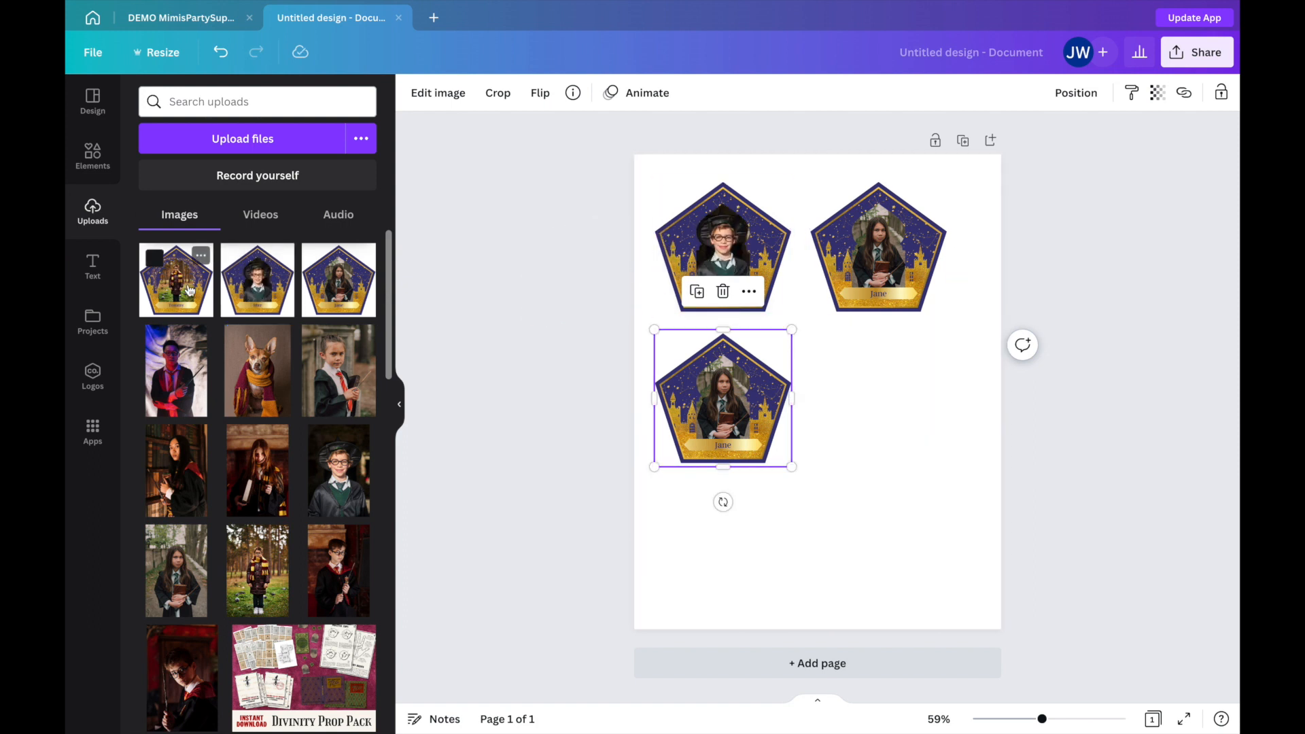
pyautogui.moveTo(176, 280); pyautogui.dragTo(676, 397)
pyautogui.click(860, 407)
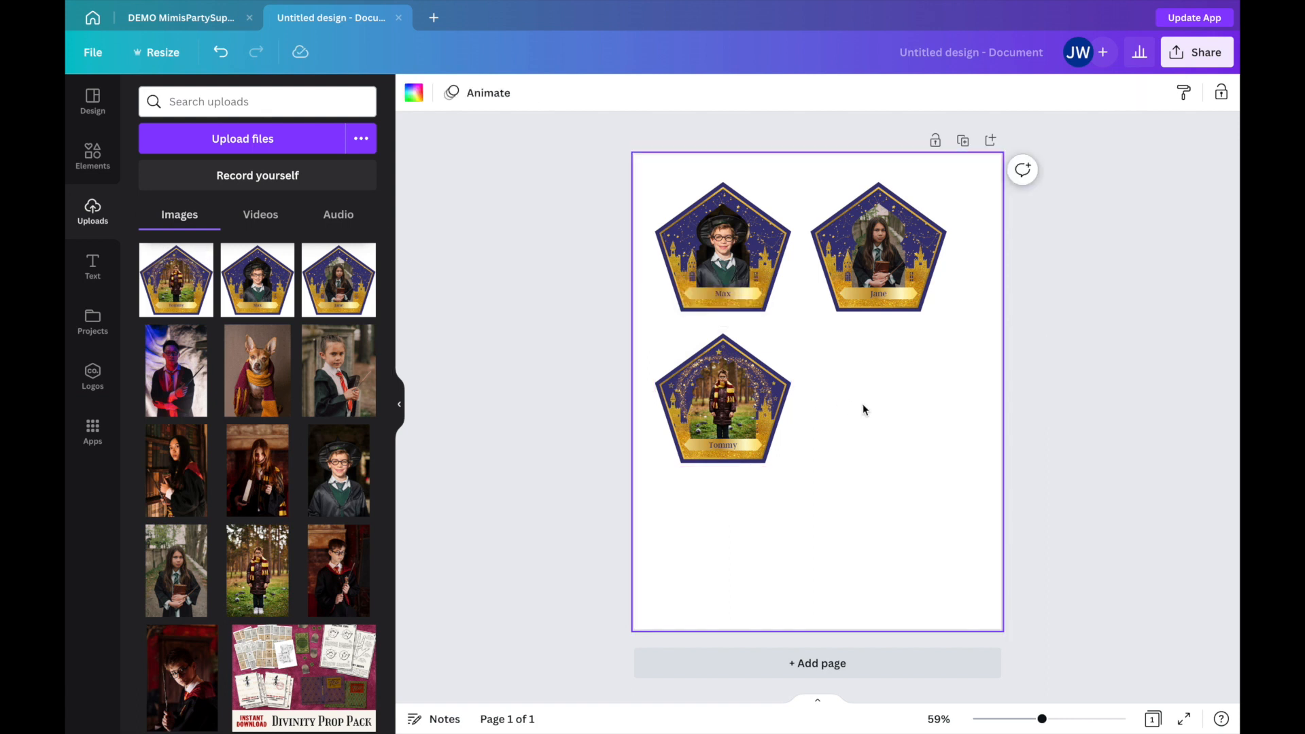
# Search the elements for "ruler", add the black ruler photo and enlarge it to span the full page width.
pyautogui.click(93, 155)
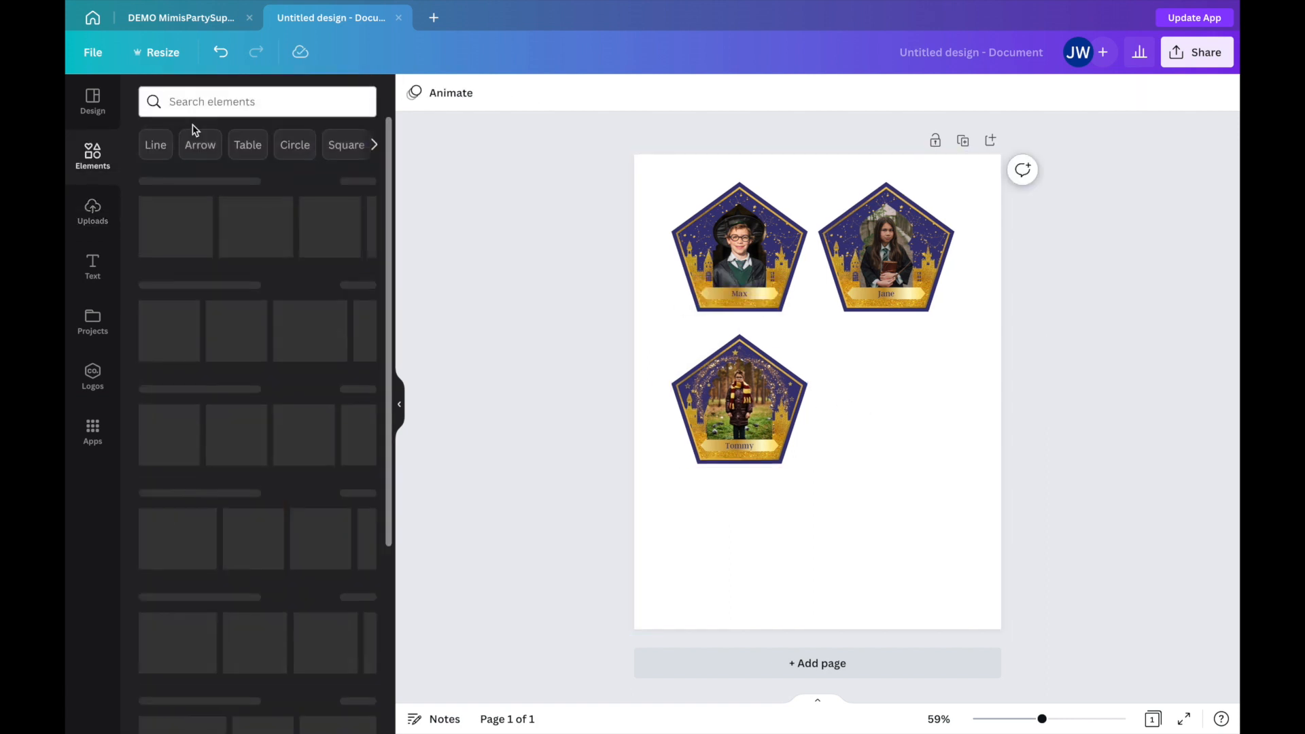
pyautogui.click(220, 106)
pyautogui.write('ruler')
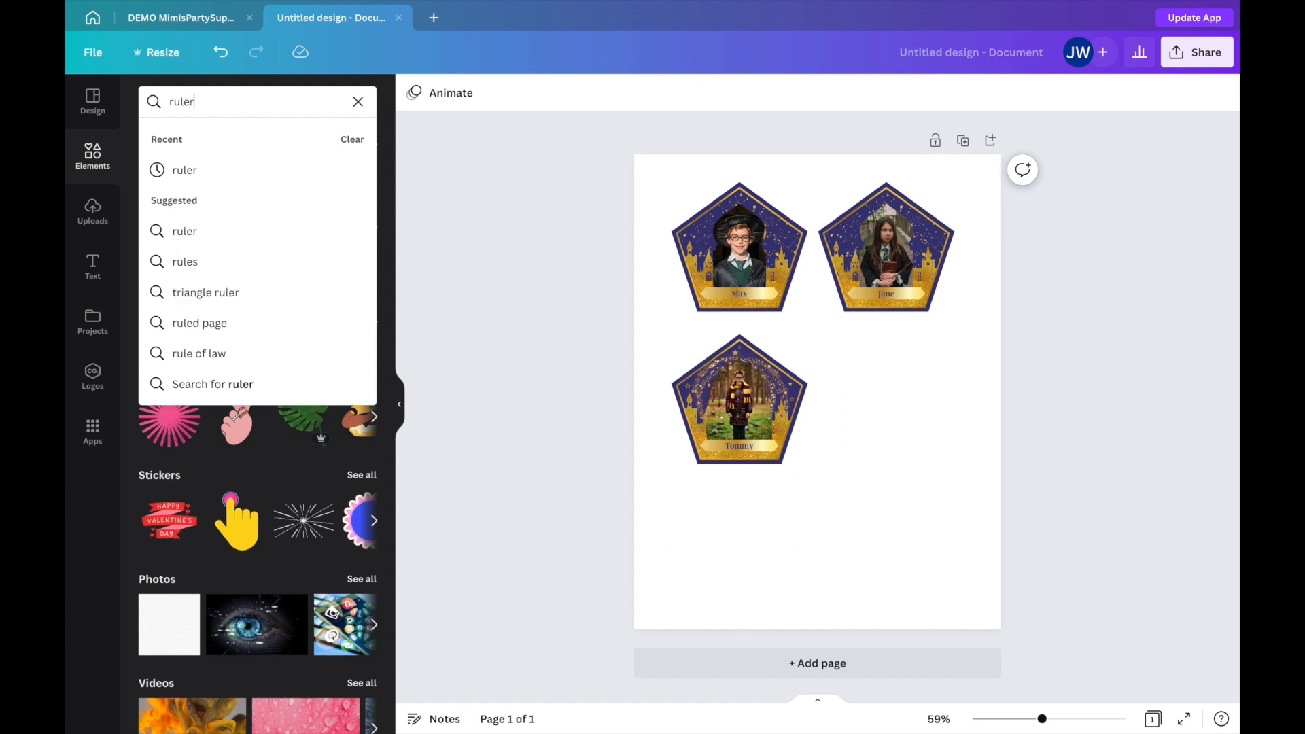
pyautogui.press('Return')
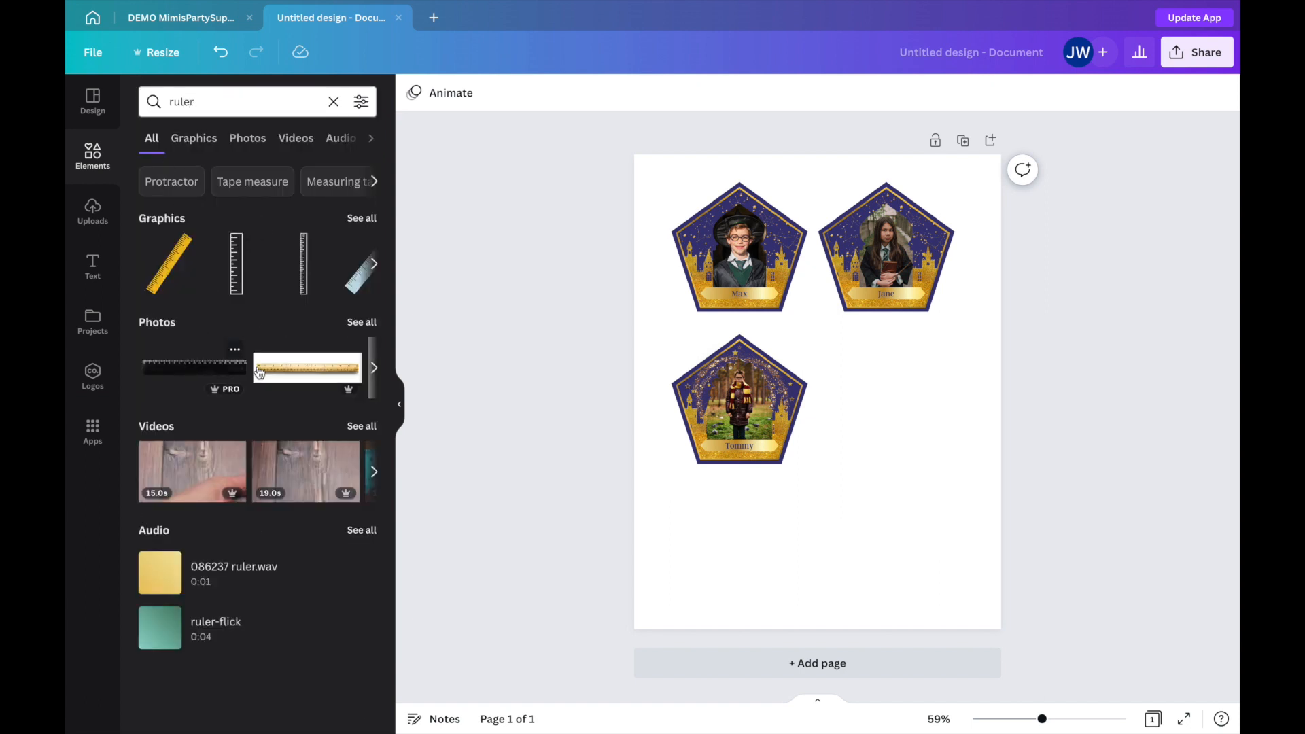
pyautogui.click(202, 373)
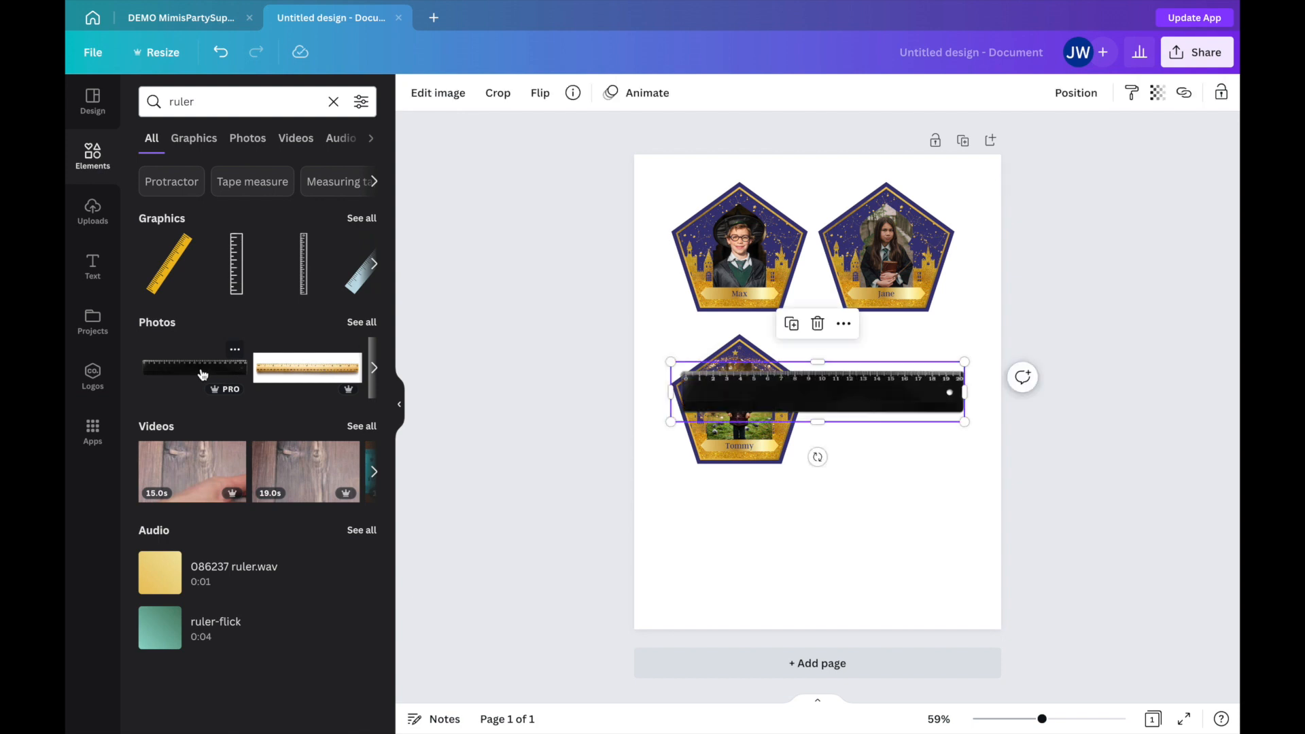
pyautogui.moveTo(797, 392); pyautogui.dragTo(753, 389)
pyautogui.moveTo(920, 362)
pyautogui.mouseDown()
pyautogui.moveTo(1018, 341)
pyautogui.moveTo(919, 371)
pyautogui.mouseUp()
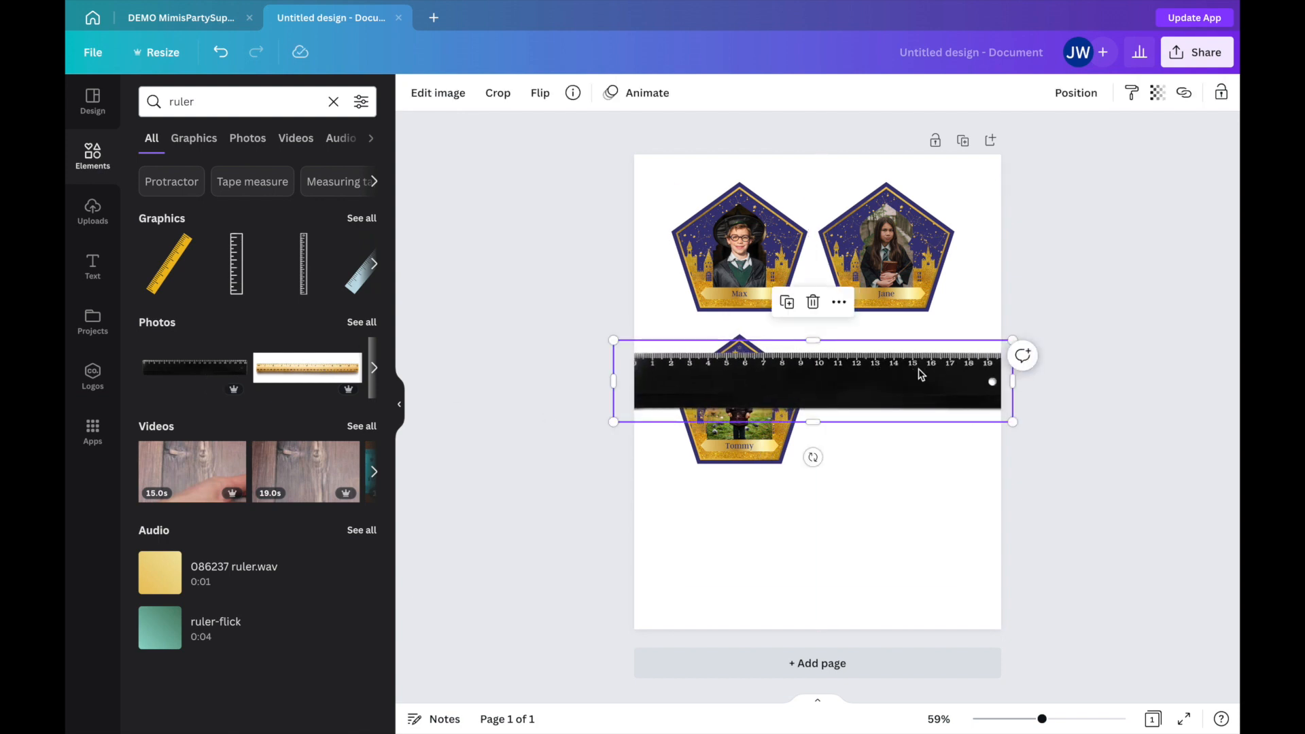
# Shrink the hat-wearing boy's card against the ruler, place it at the page's upper left and move the scarf-wearing child's card aside.
pyautogui.keyDown('ctrl'); pyautogui.scroll(5, 920, 373); pyautogui.keyUp('ctrl')
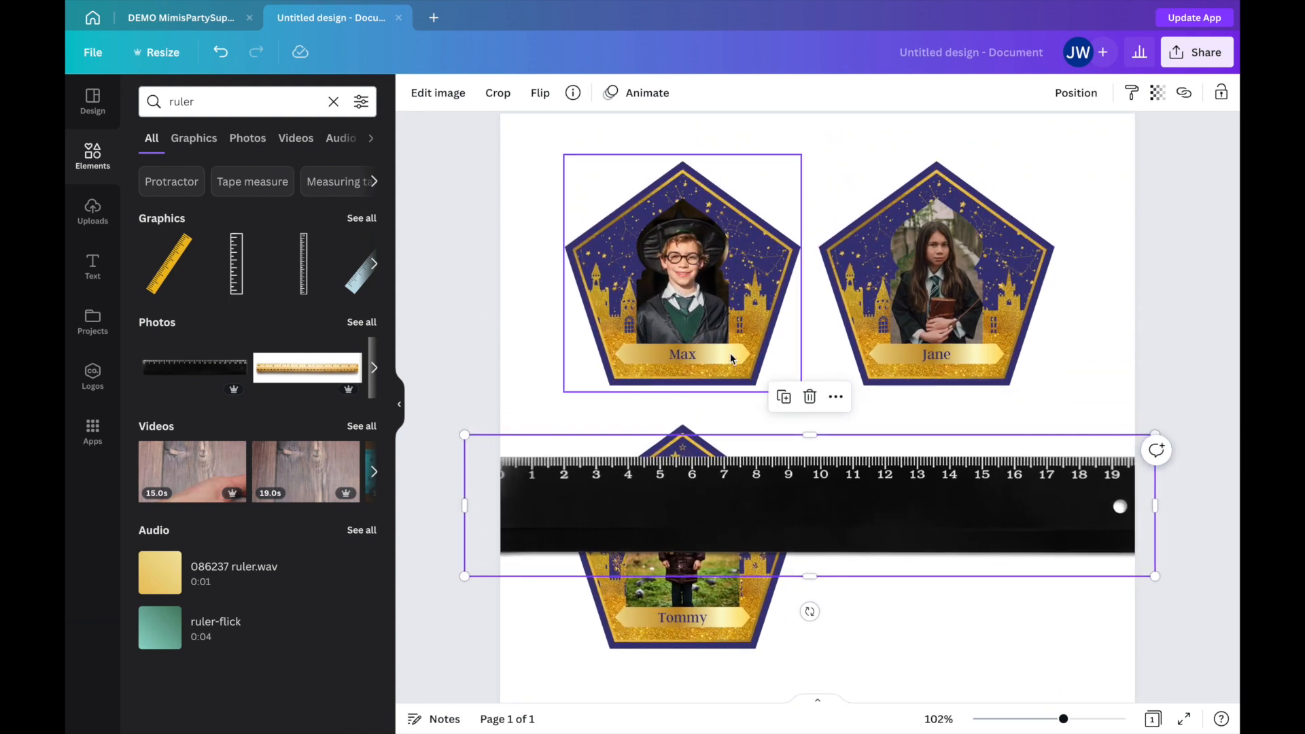
pyautogui.moveTo(712, 274); pyautogui.dragTo(672, 336)
pyautogui.moveTo(720, 609); pyautogui.dragTo(990, 578)
pyautogui.moveTo(662, 348); pyautogui.dragTo(625, 354)
pyautogui.moveTo(722, 227); pyautogui.dragTo(698, 256)
pyautogui.click(707, 603)
pyautogui.moveTo(559, 342); pyautogui.dragTo(596, 230)
pyautogui.click(941, 331)
# Delete the black ruler from the page.
pyautogui.scroll(-3, 908, 398)
pyautogui.click(817, 432)
pyautogui.press('Delete')
# Duplicate the resized card of the hat-wearing boy twice and align the copies below it in an evenly spaced column.
pyautogui.click(714, 309)
pyautogui.click(651, 149)
pyautogui.moveTo(688, 253); pyautogui.dragTo(683, 420)
pyautogui.click(669, 282)
pyautogui.click(651, 146)
pyautogui.moveTo(704, 252); pyautogui.dragTo(698, 594)
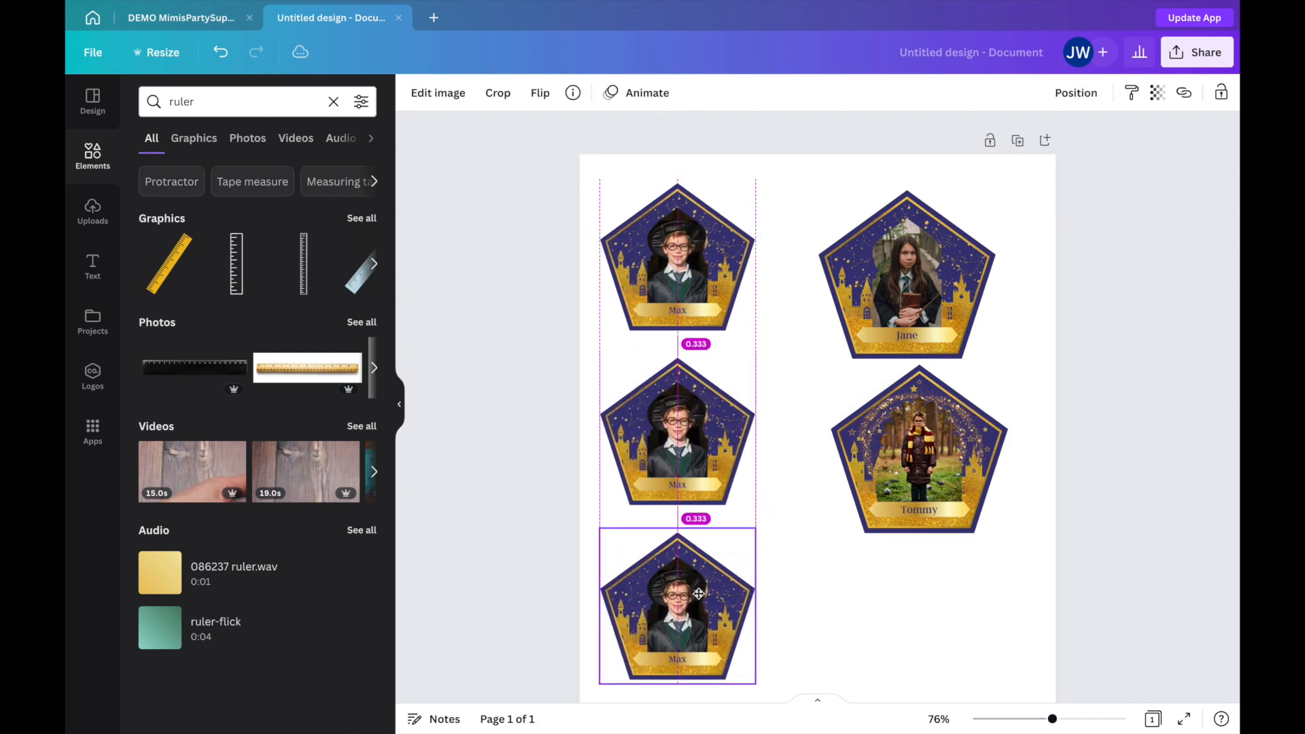
# Delete the two larger cards on the right half of the page.
pyautogui.scroll(-1, 836, 493)
pyautogui.click(914, 414)
pyautogui.press('Delete')
pyautogui.click(914, 238)
pyautogui.press('Delete')
# Replace the column's middle card image with the scarf-wearing child's card and the bottom one with the girl's card.
pyautogui.click(93, 210)
pyautogui.moveTo(176, 280); pyautogui.dragTo(678, 401)
pyautogui.moveTo(338, 279); pyautogui.dragTo(660, 549)
pyautogui.hotkey('ctrl', '-')
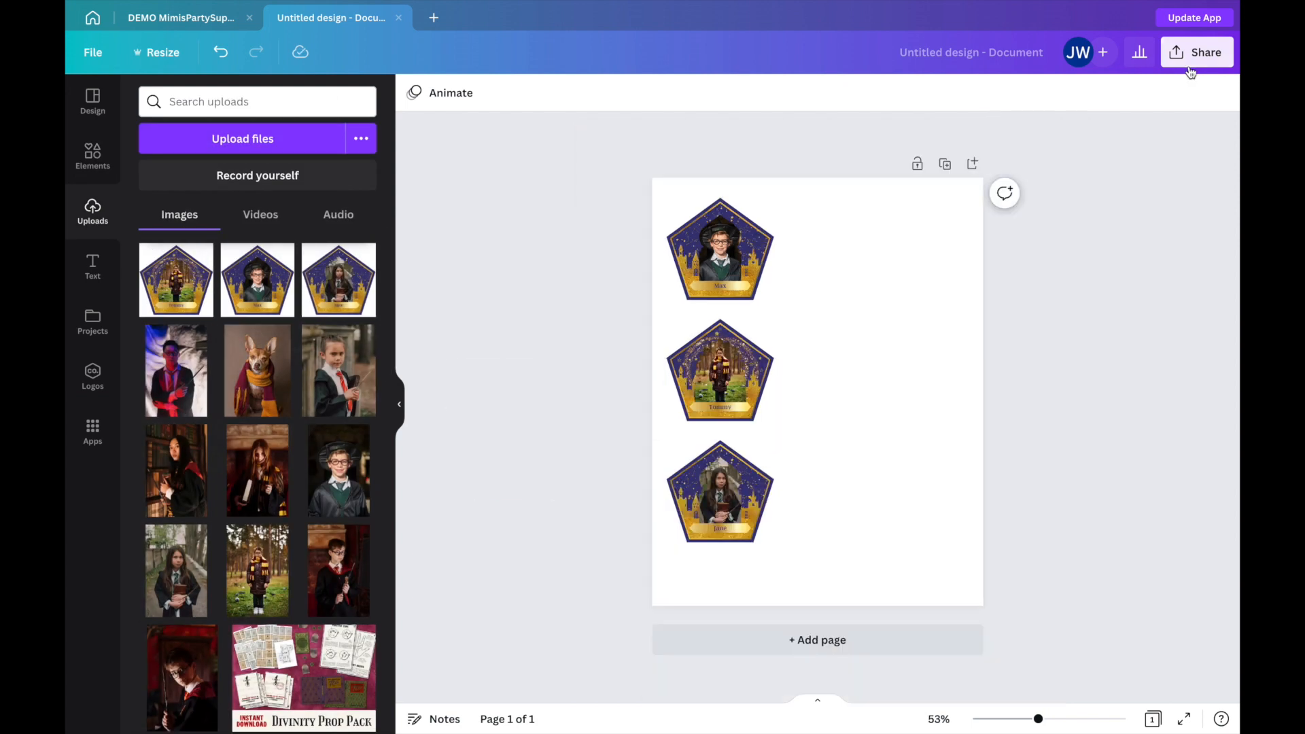
# Download the page as PDF Print with Flatten PDF and the RGB colour profile, saving it as "Resized!".
pyautogui.click(1196, 52)
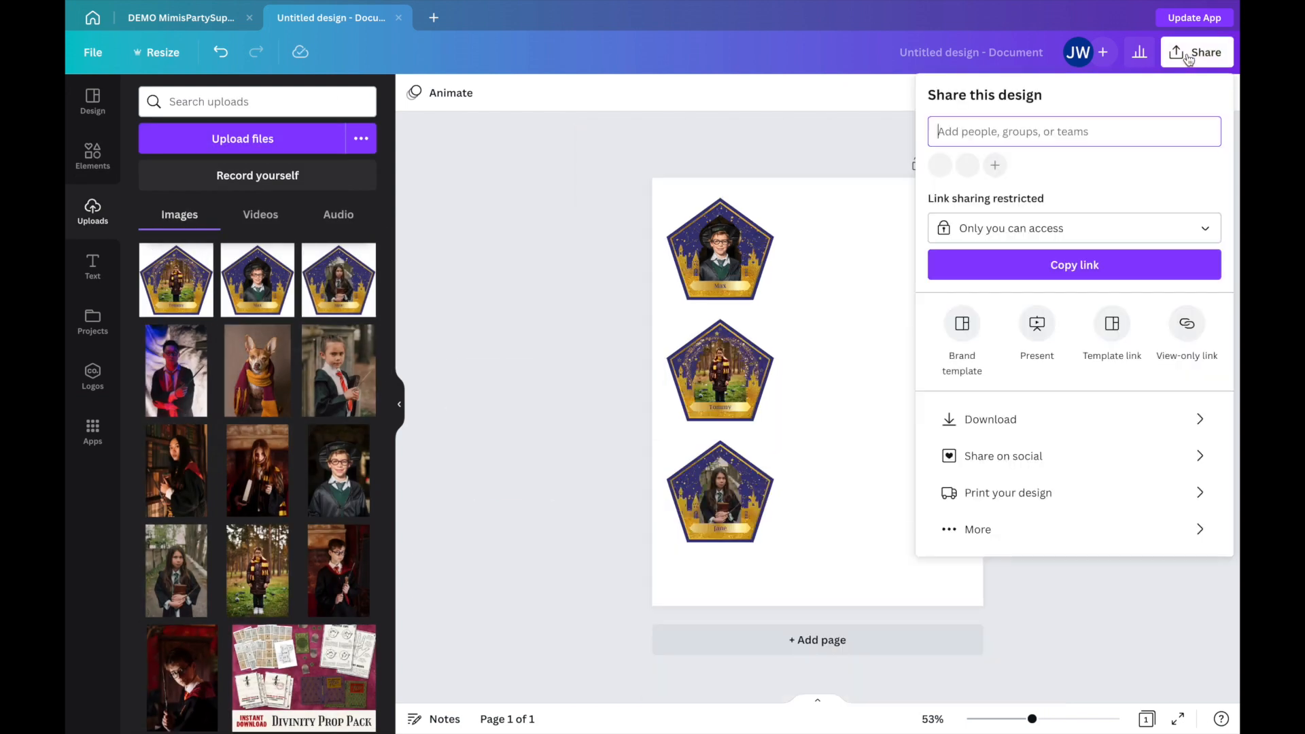
pyautogui.click(1029, 427)
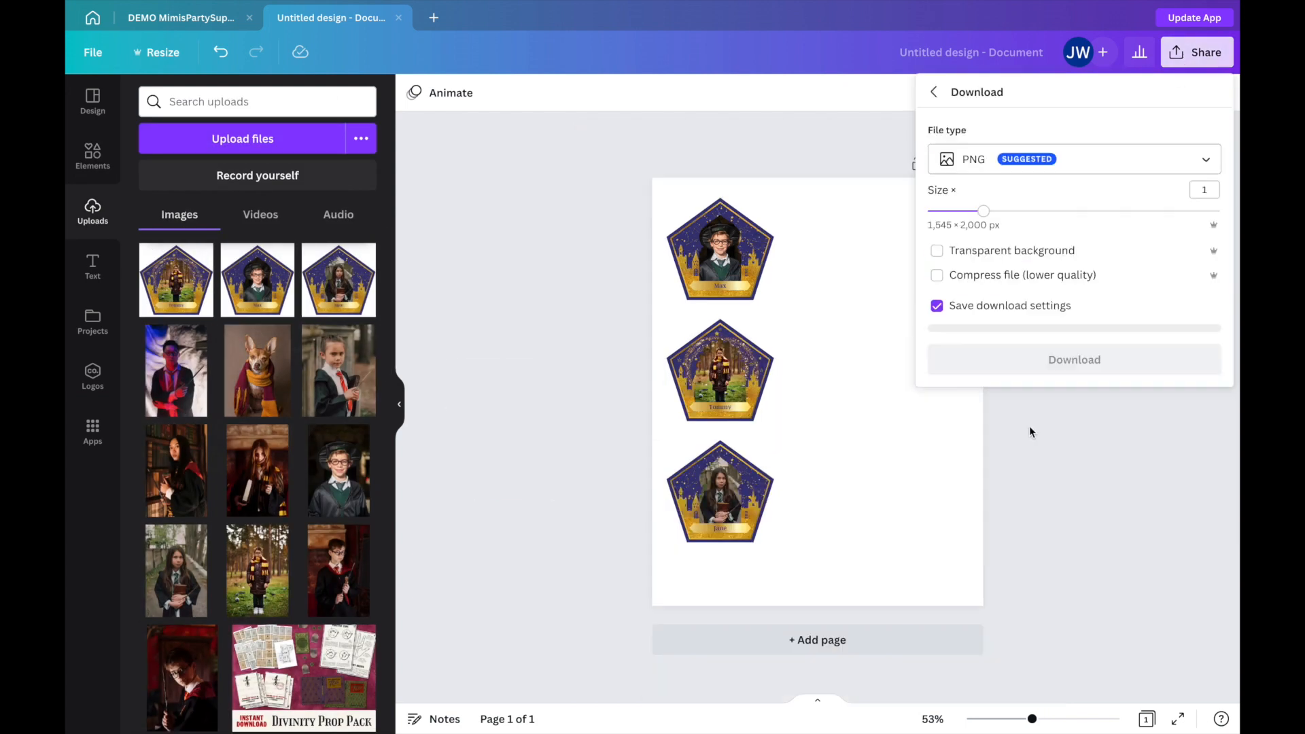
pyautogui.click(1078, 156)
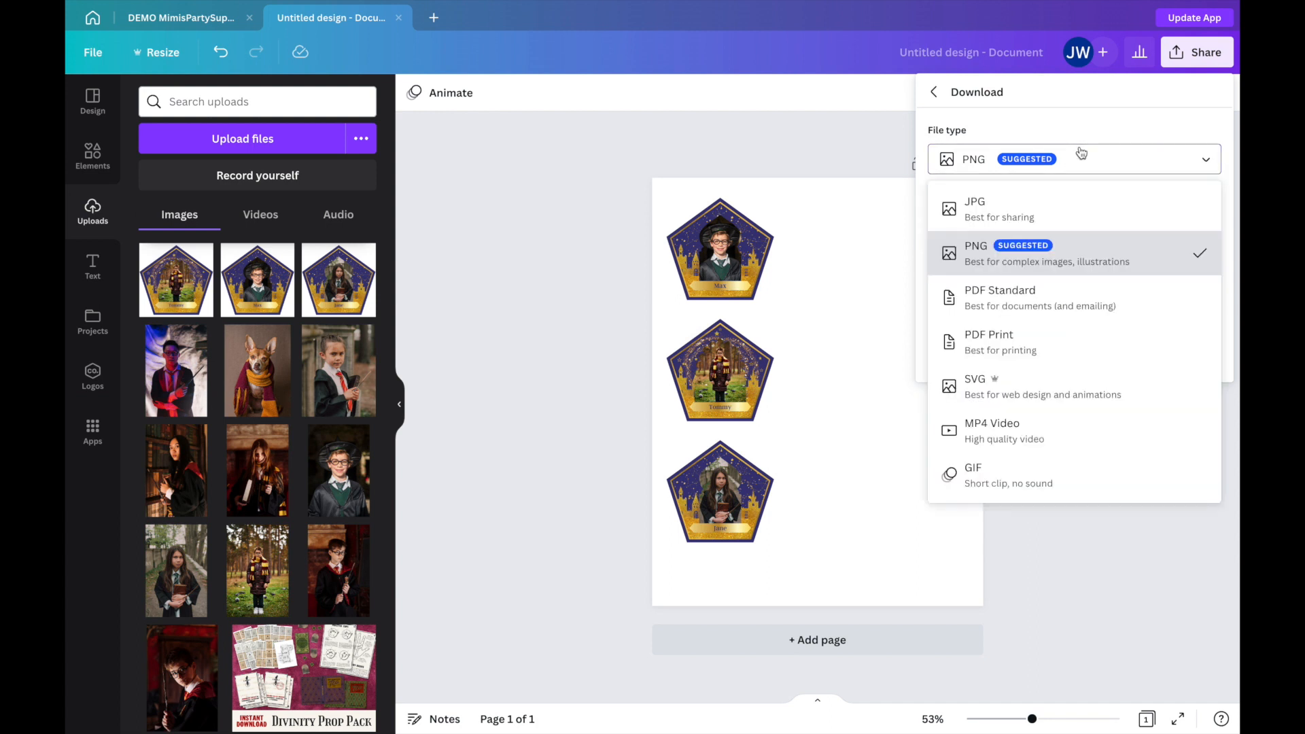
pyautogui.click(993, 357)
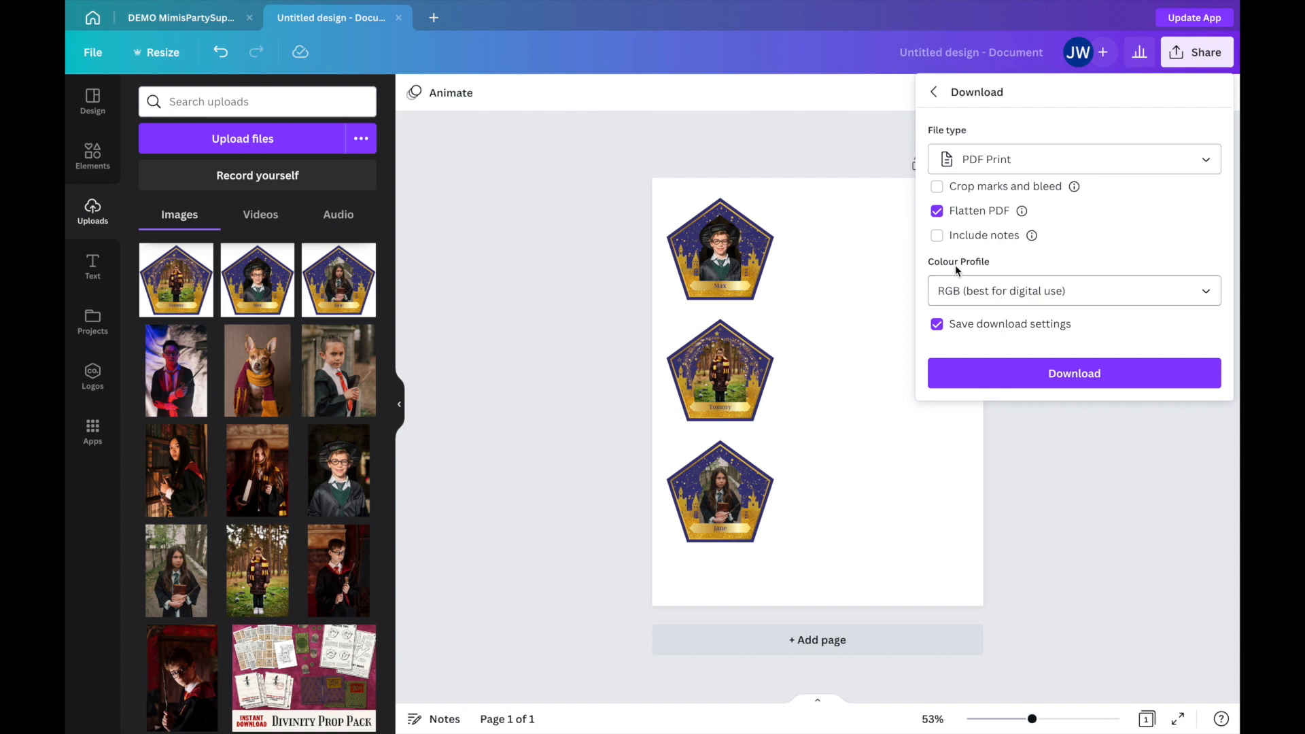
pyautogui.click(982, 372)
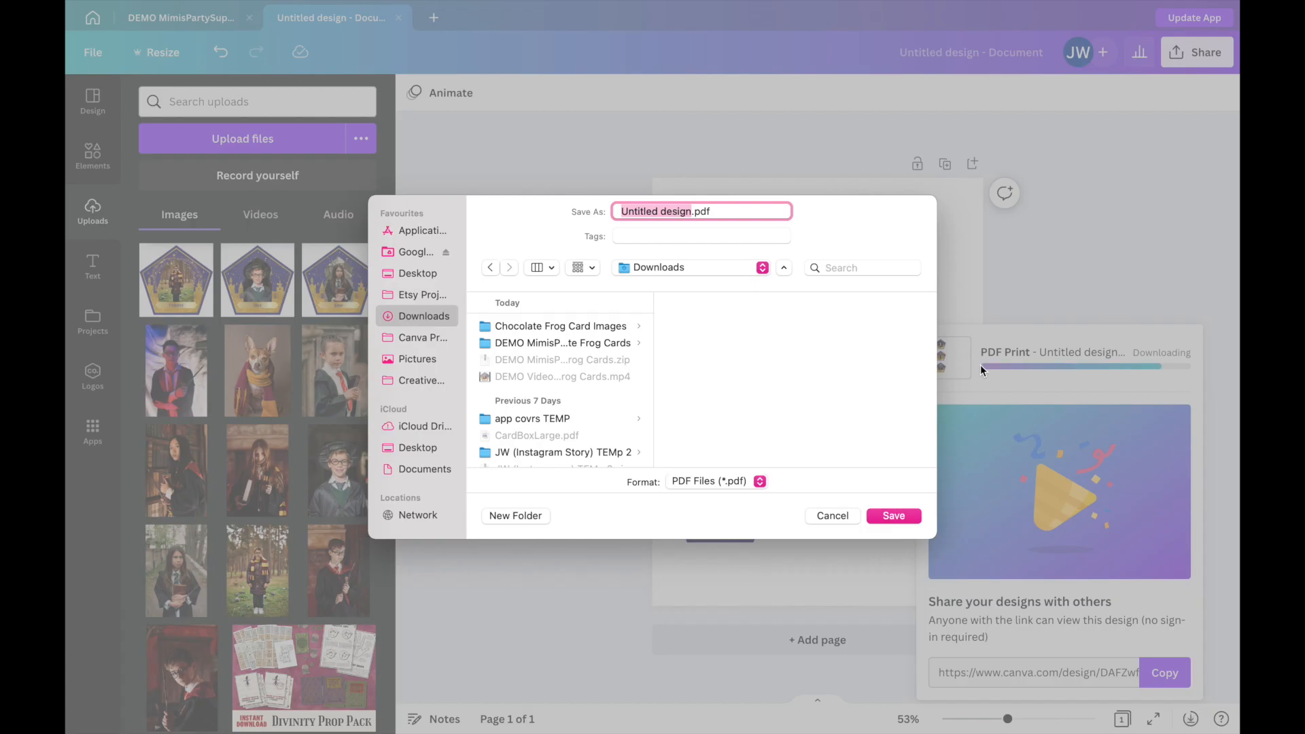
pyautogui.write('Resized.pdf')
pyautogui.click(894, 515)
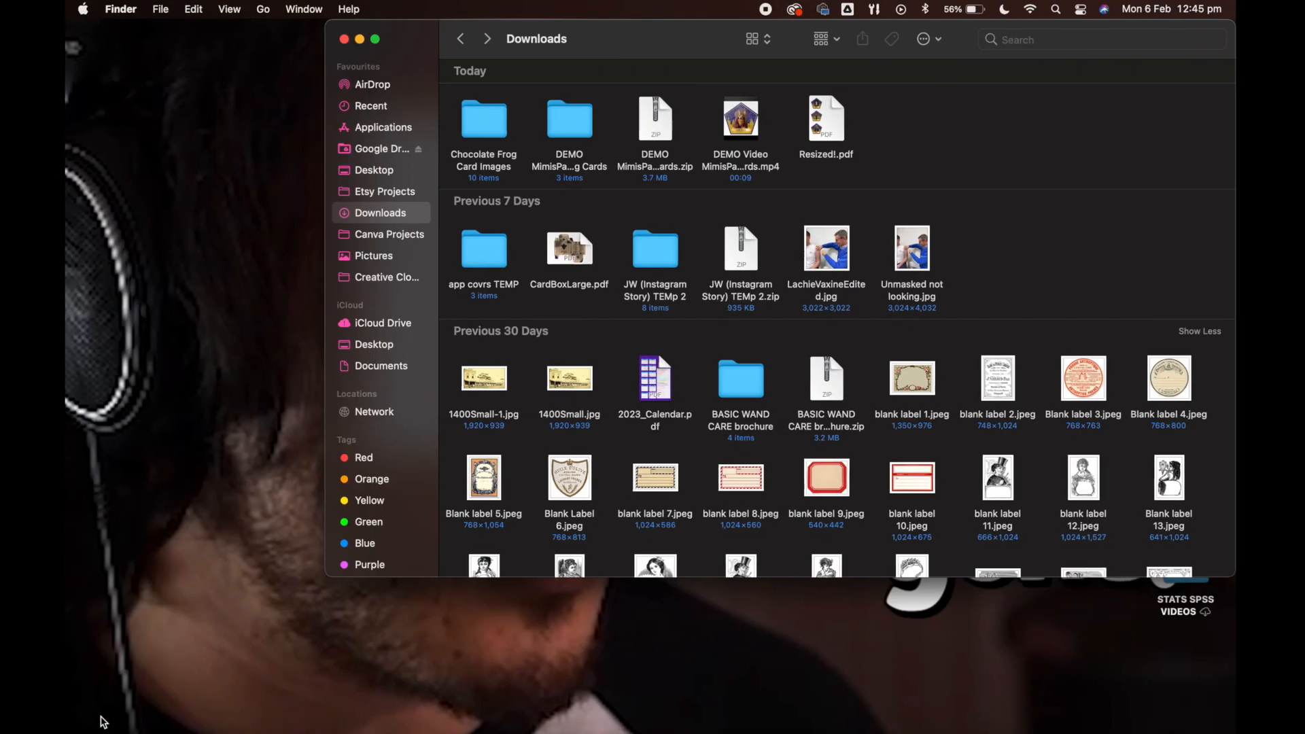
# Switch to Finder and preview Resized!.pdf in the Downloads folder.
pyautogui.click(102, 721)
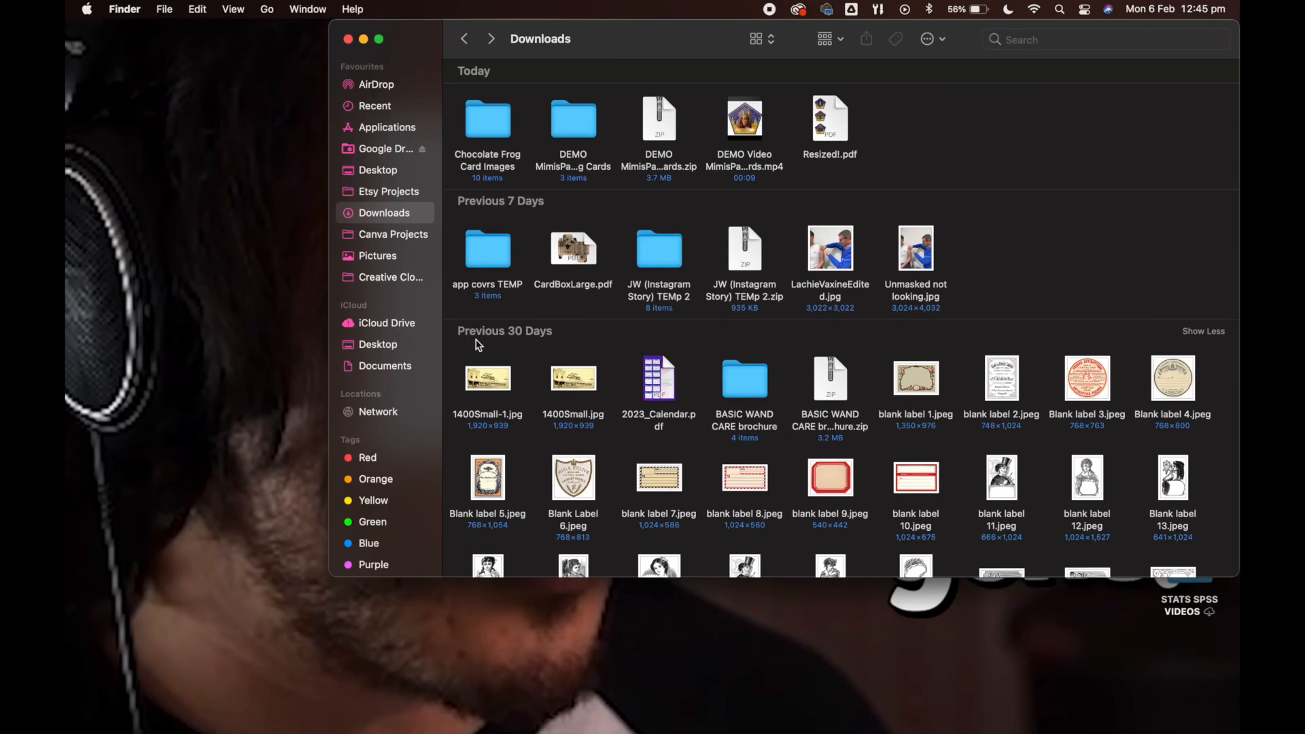
pyautogui.click(841, 123)
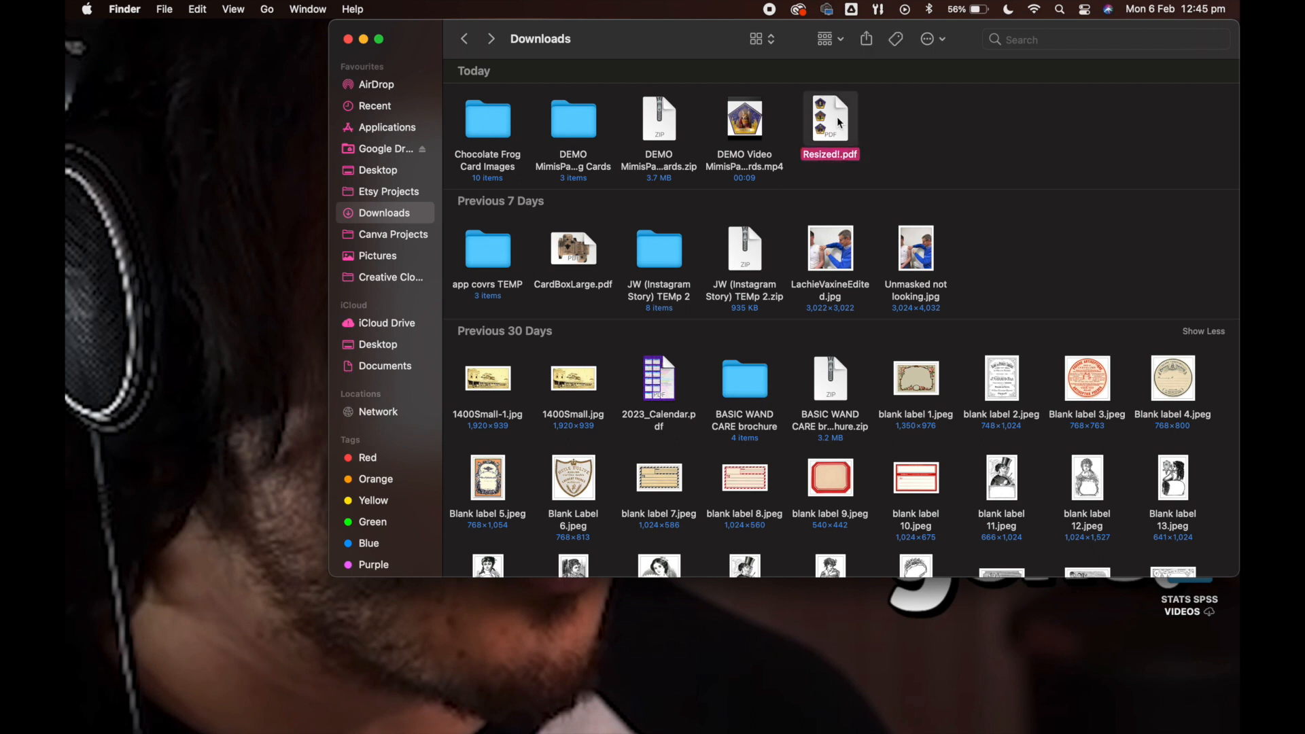
pyautogui.press('space')
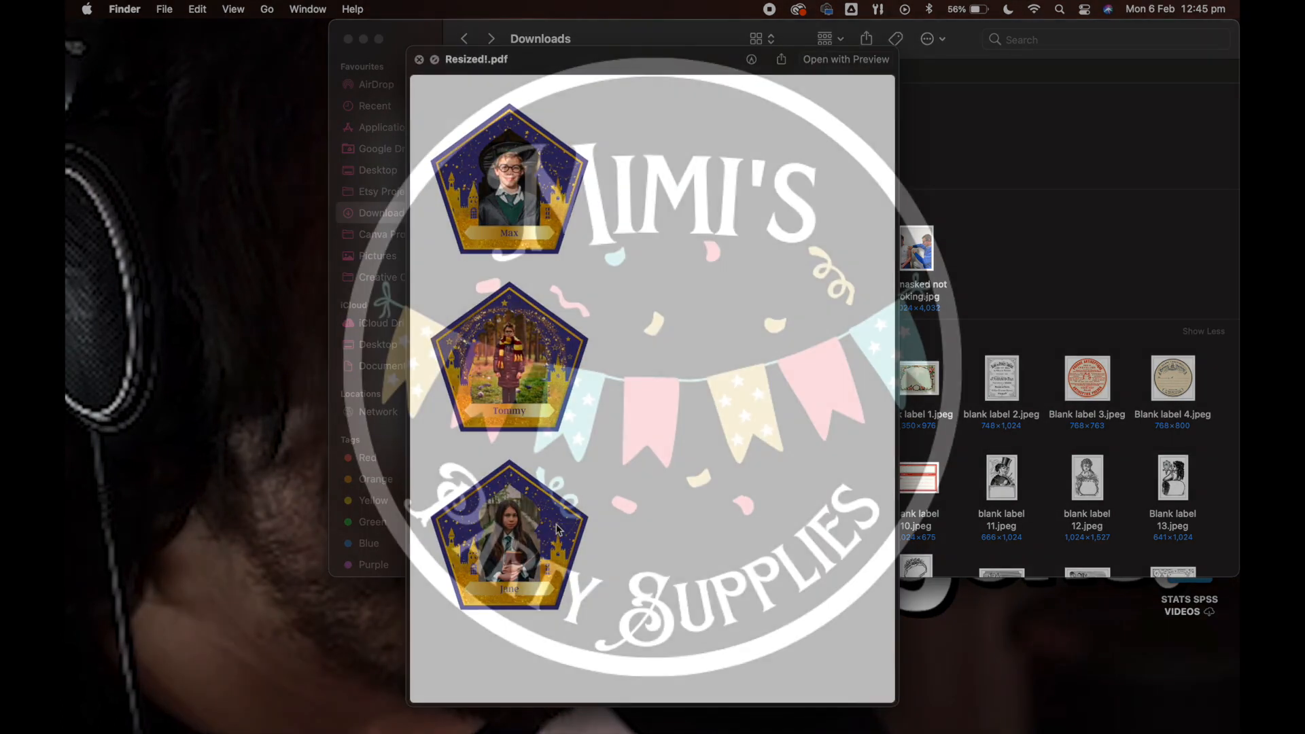